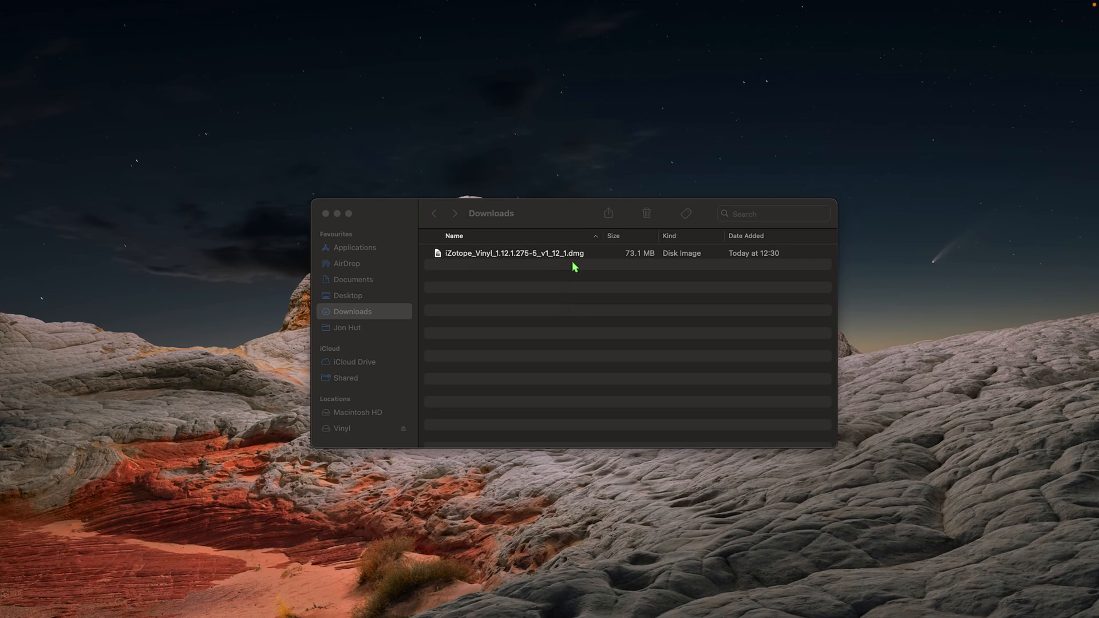
Launch the Vinyl installer from iZotope_Vinyl_1.12.1.275-5_v1_12_1.dmg and accept its license agreement.
double_click(501, 253)
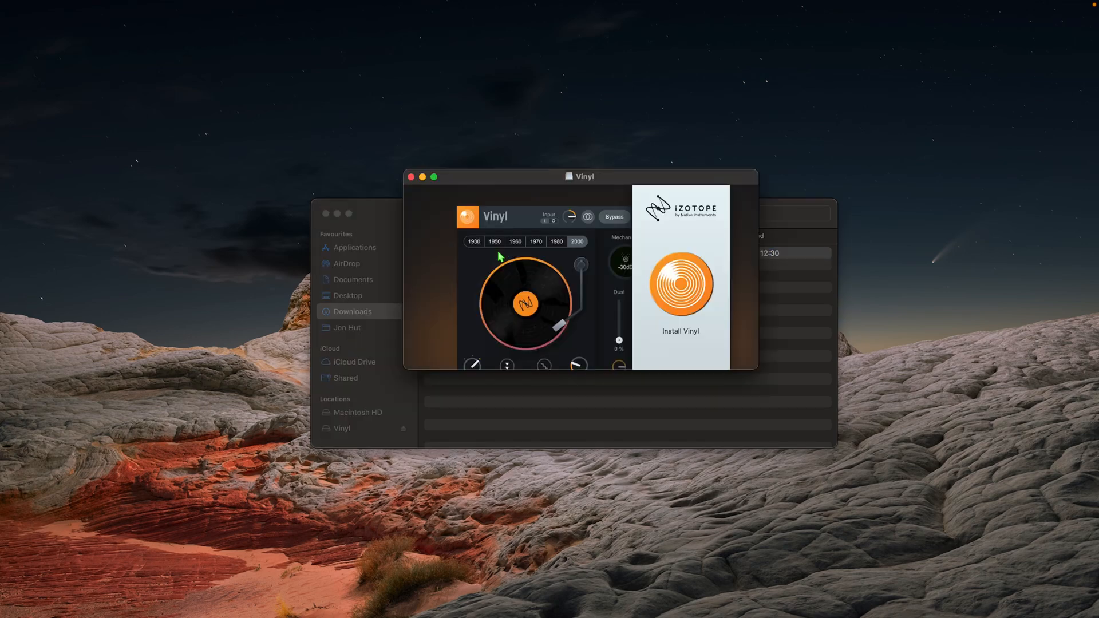
double_click(691, 309)
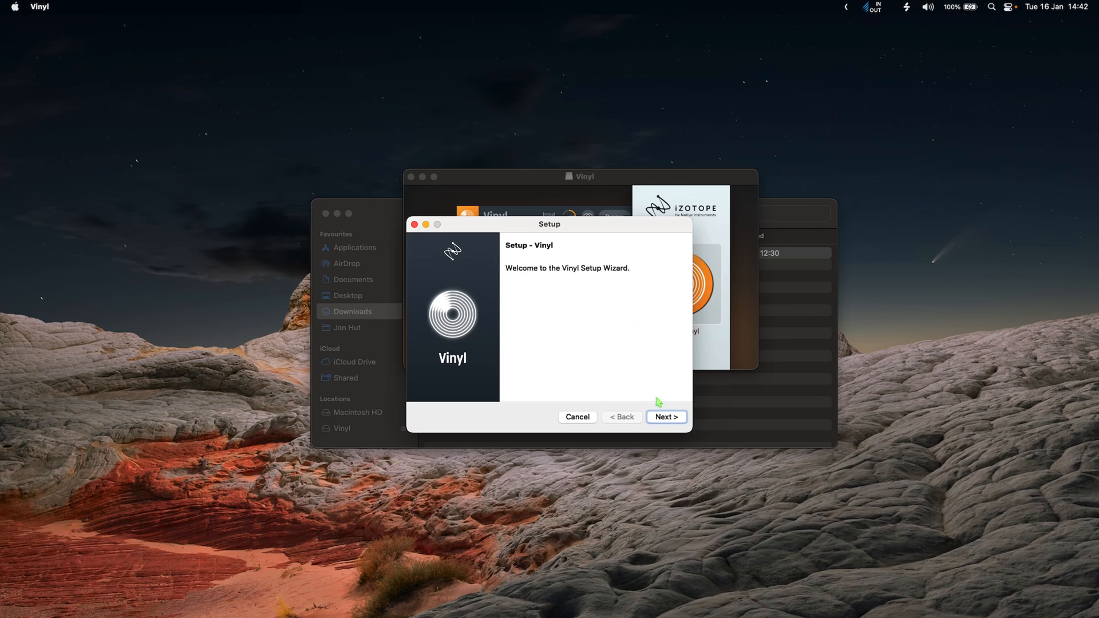
click(666, 419)
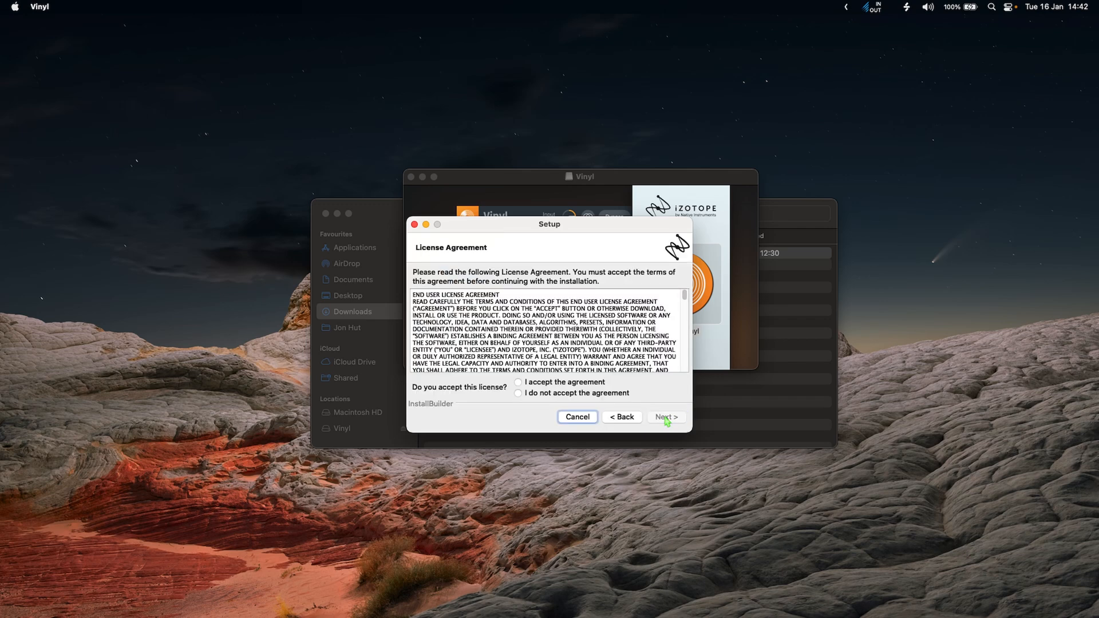
click(518, 383)
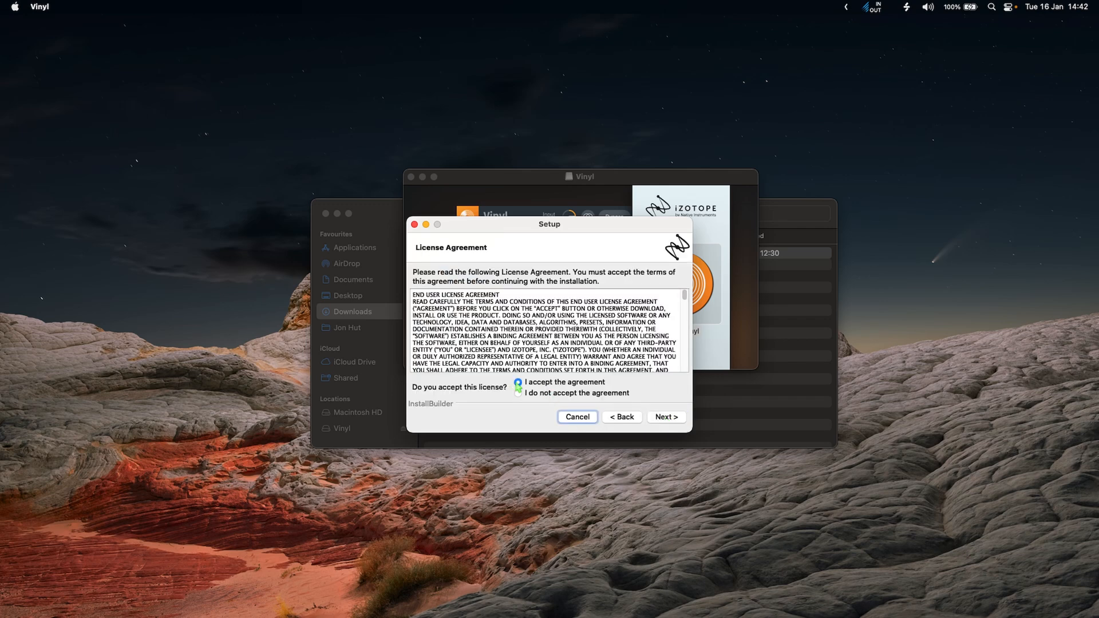
click(666, 419)
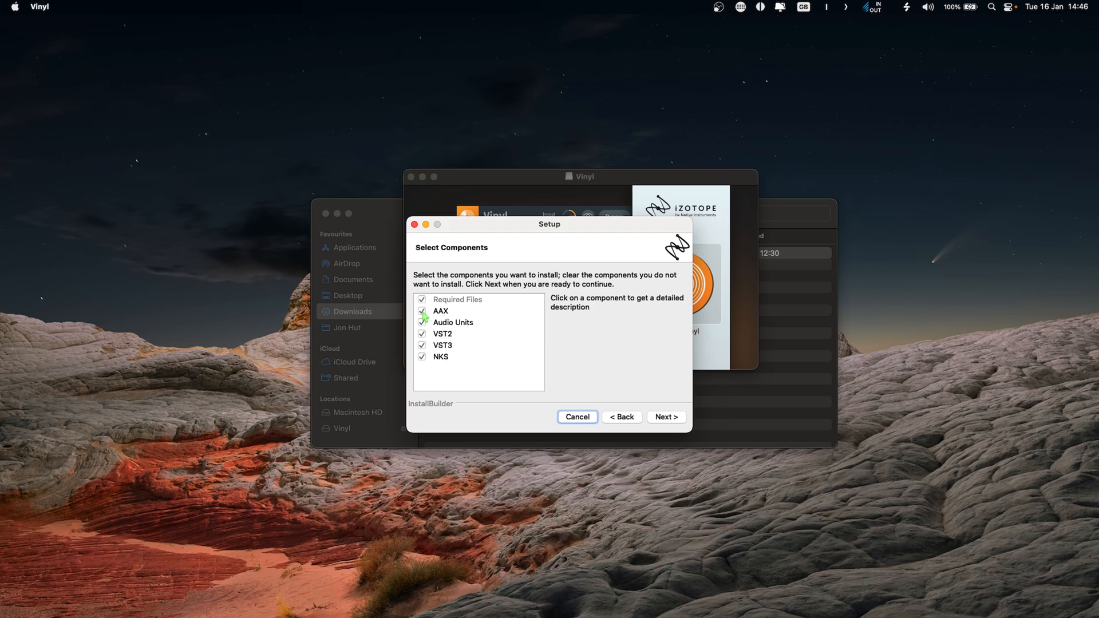
Exclude the AAX and VST2 components, keeping the other plugin formats, and start the Vinyl installation.
click(422, 312)
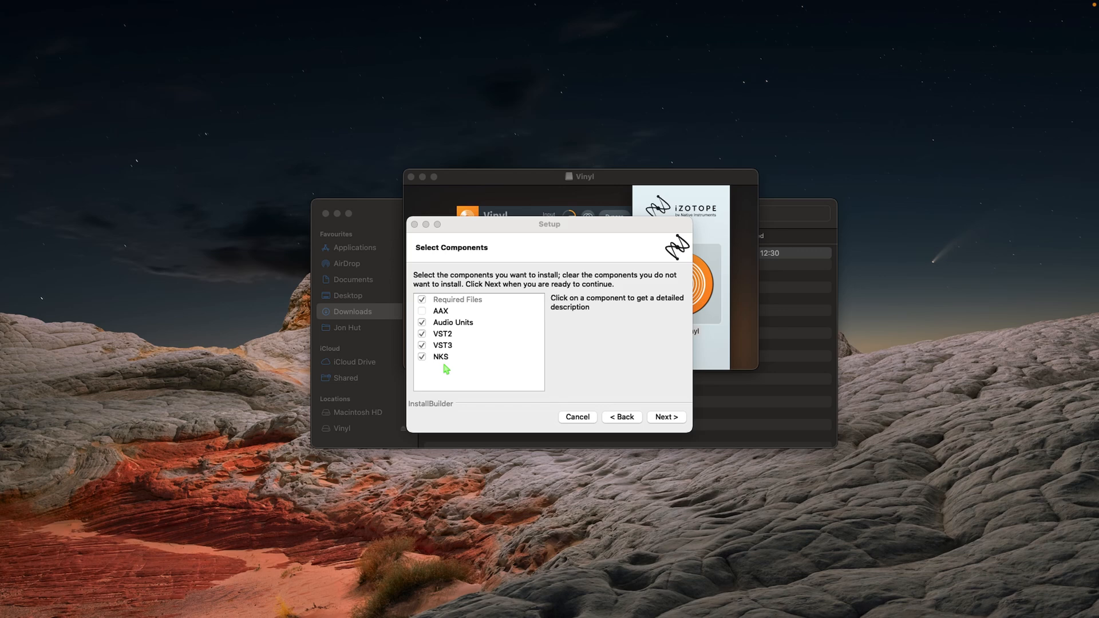
click(422, 312)
click(423, 312)
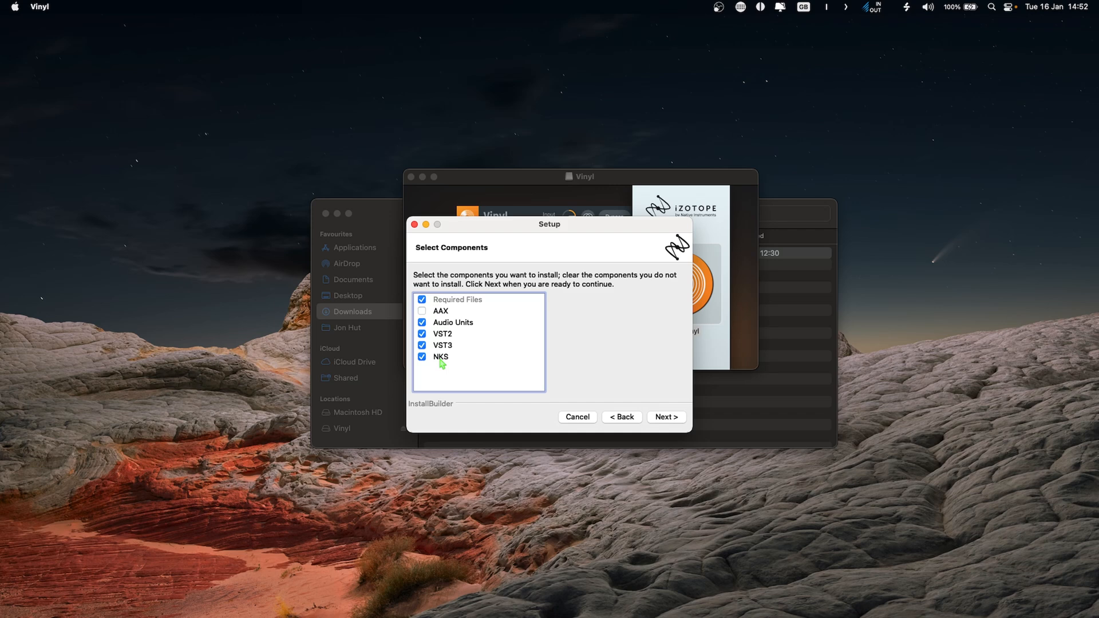
click(422, 357)
click(423, 323)
click(422, 335)
click(423, 358)
click(423, 324)
click(666, 418)
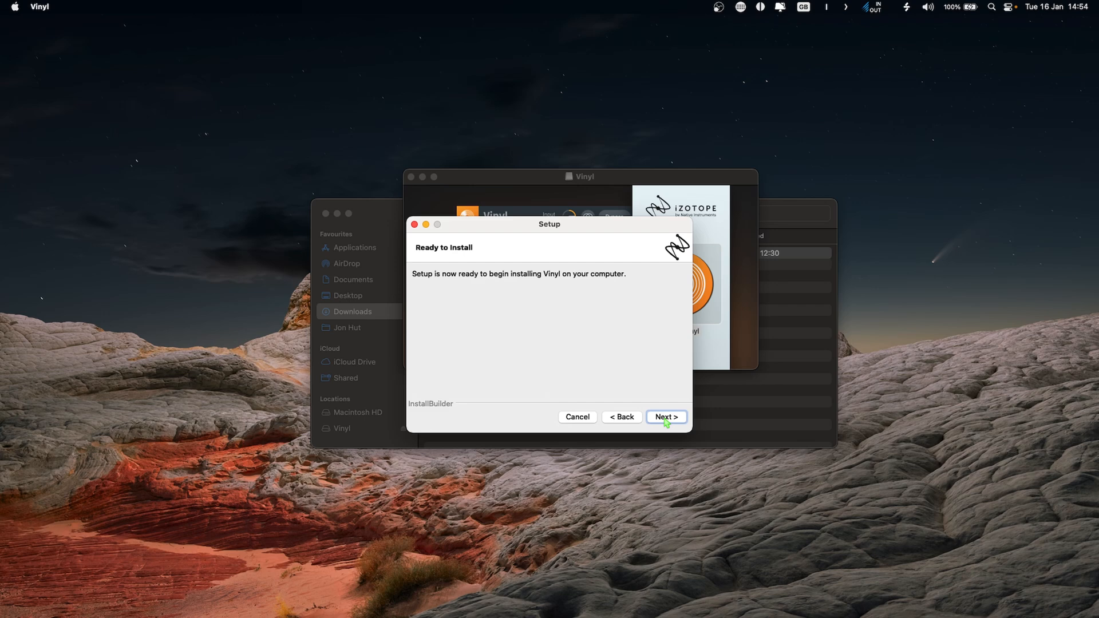
click(666, 418)
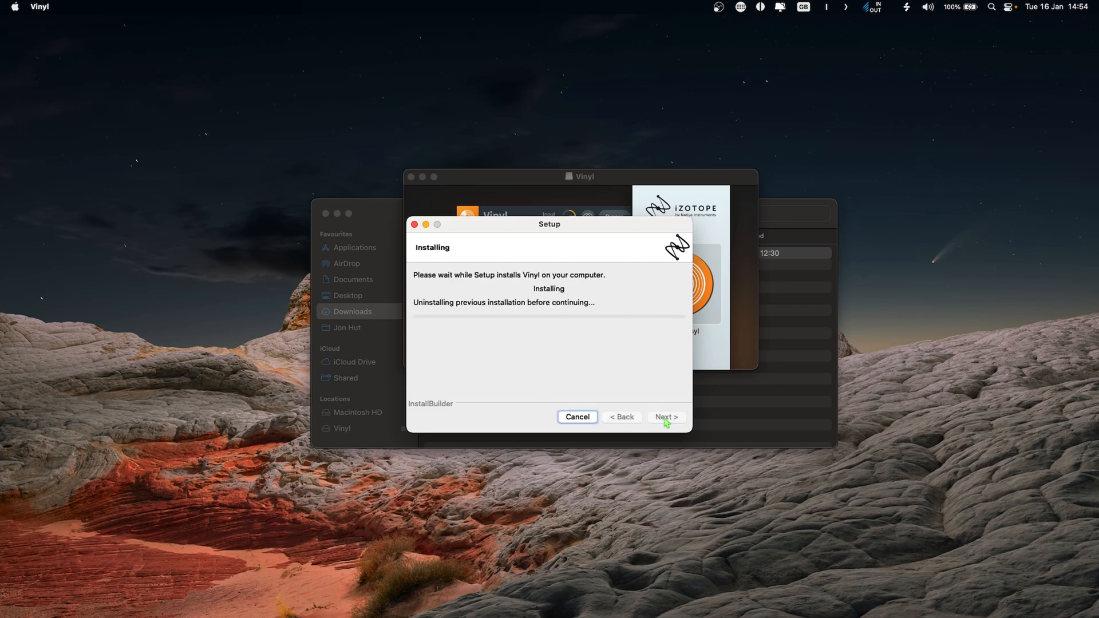
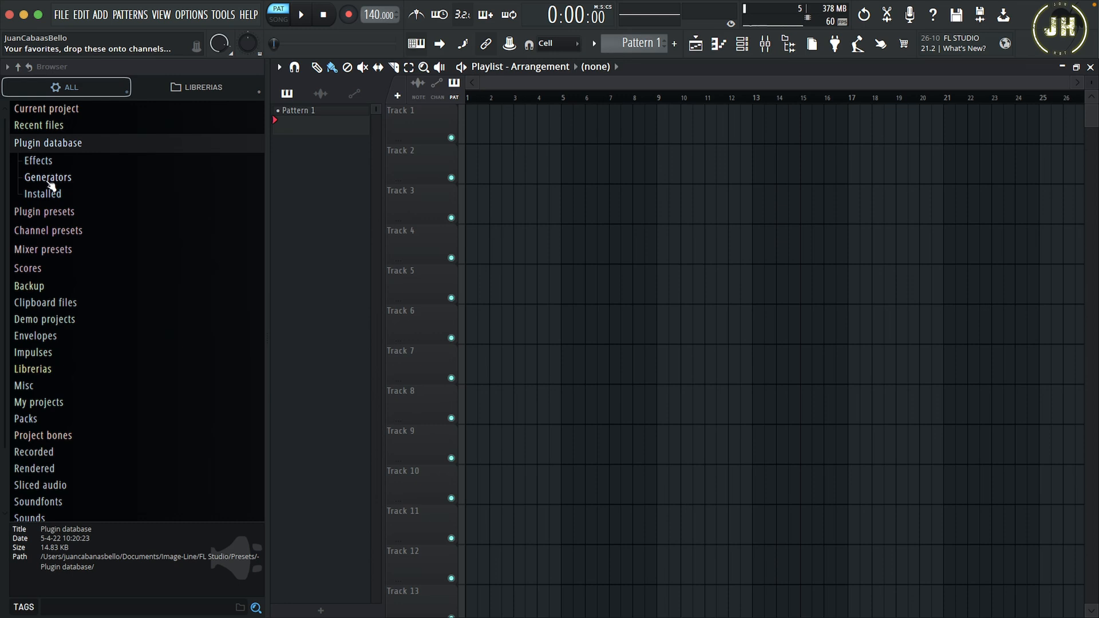
Hide the Browser and examine the lists of generators and effects that can be added to the project.
key(alt+F8)
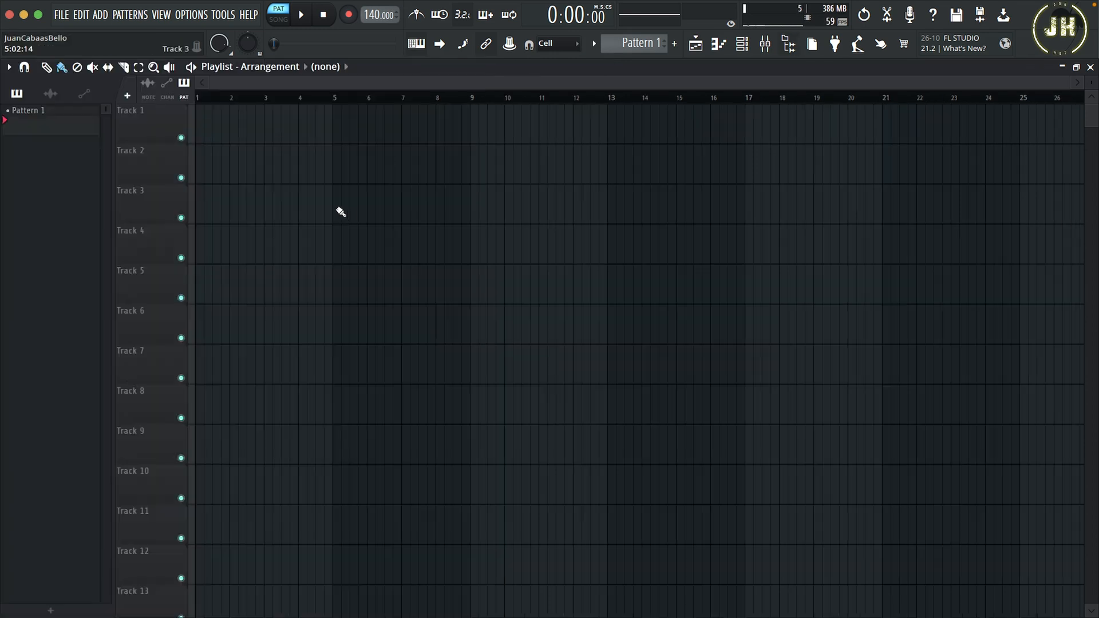
click(99, 15)
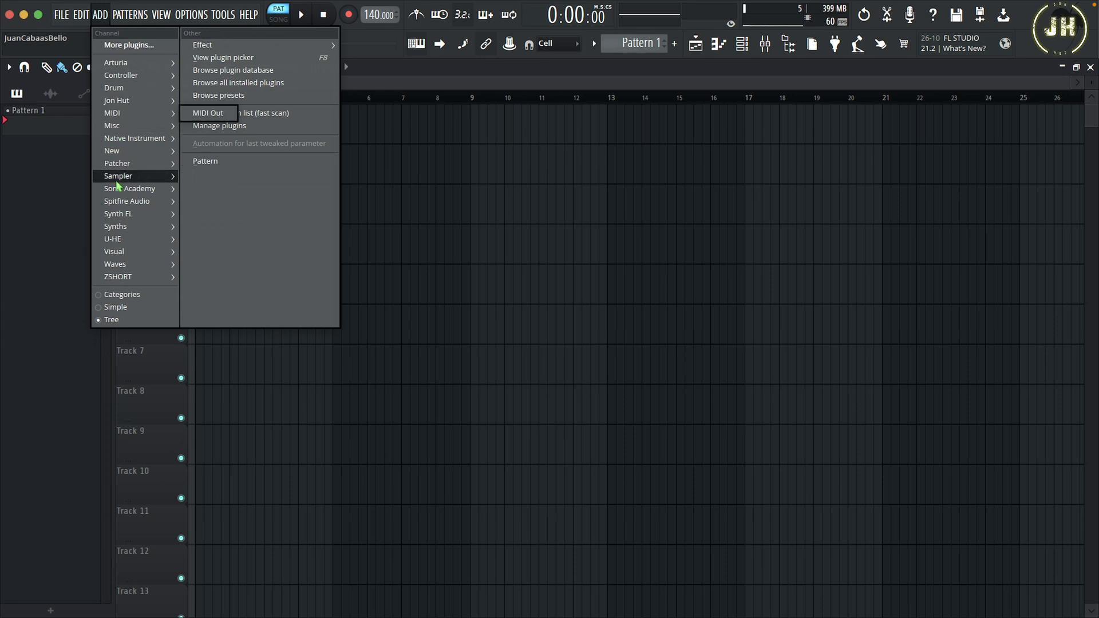
mouse_move(125, 179)
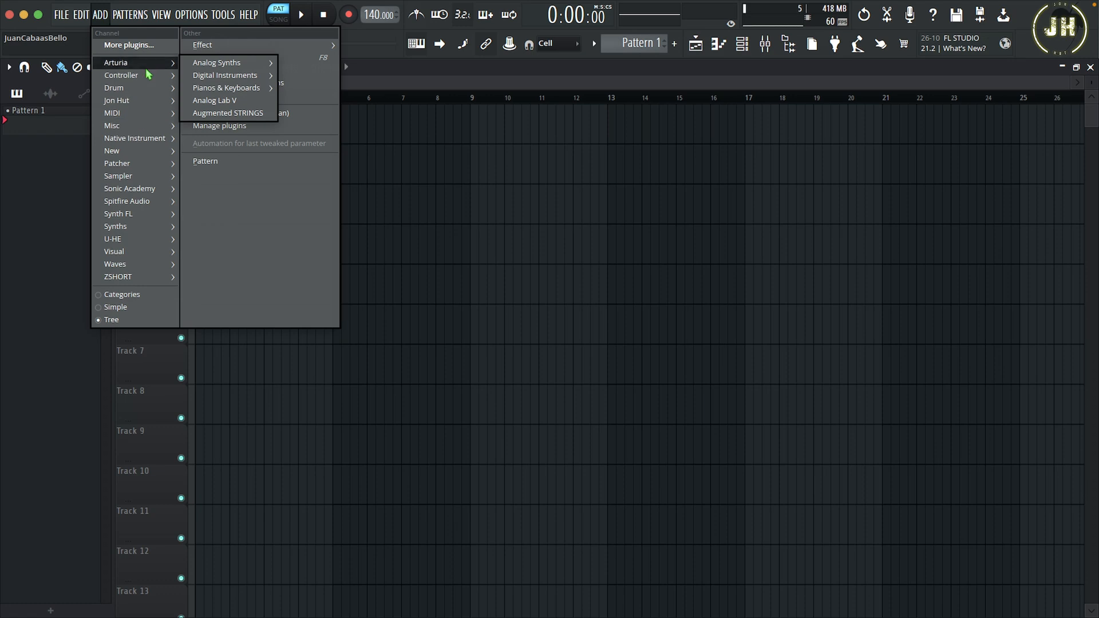
mouse_move(219, 48)
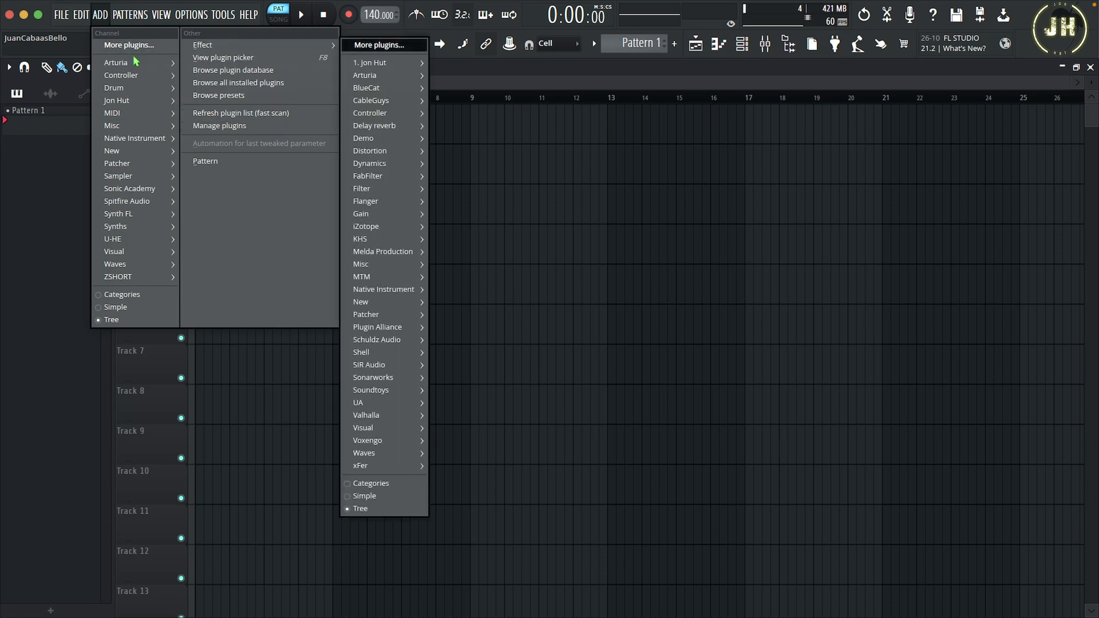
click(269, 162)
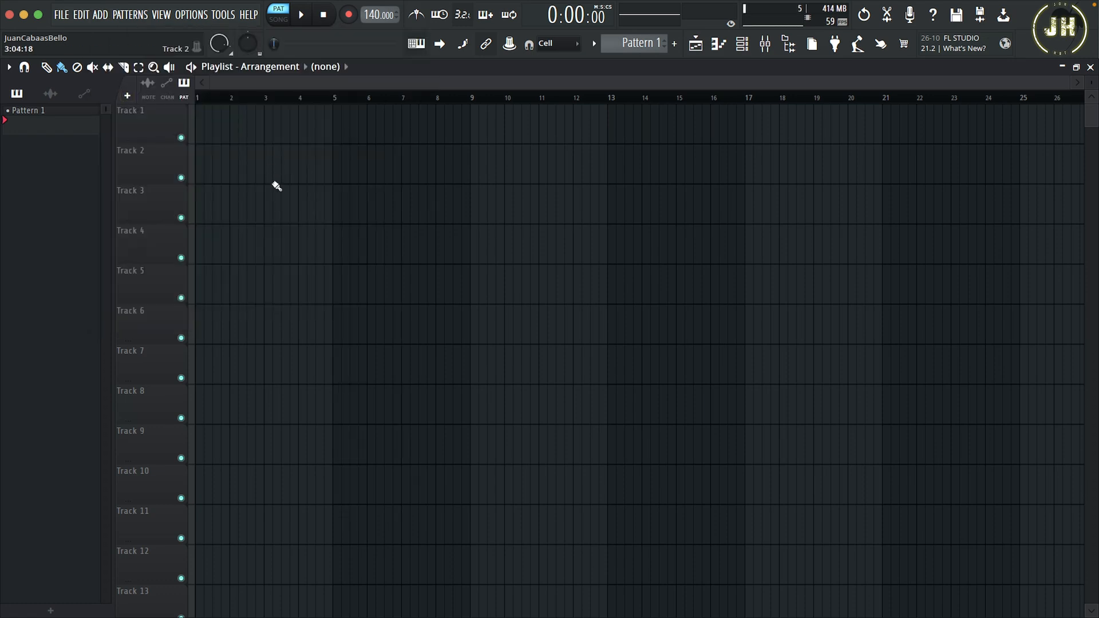
Show the Channel rack and examine the plugins that can be added as a new channel.
click(130, 98)
click(164, 383)
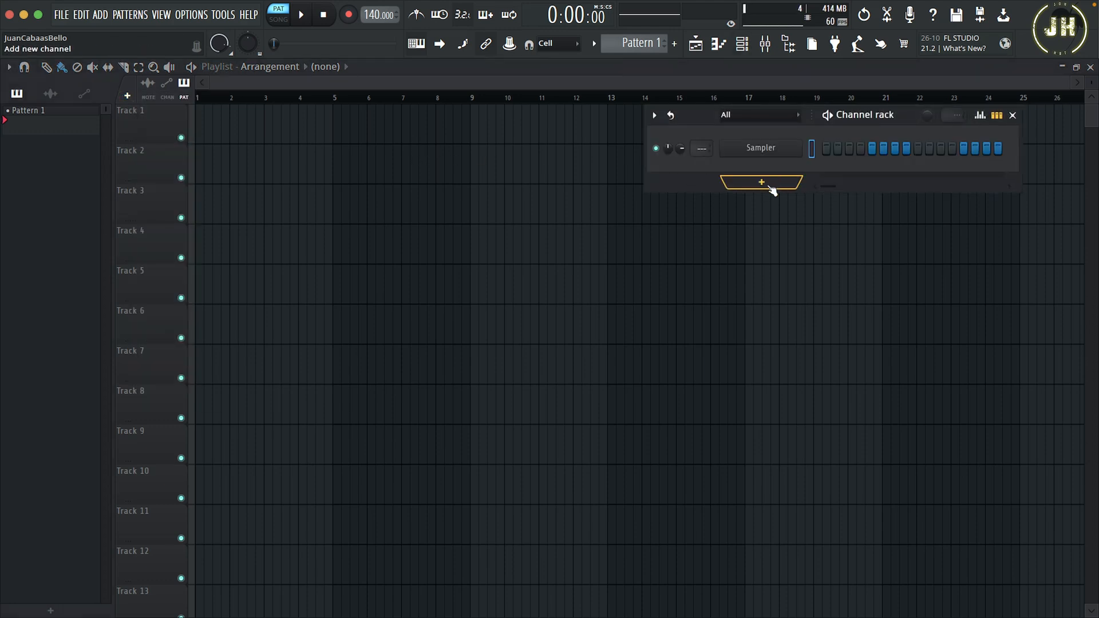
click(766, 185)
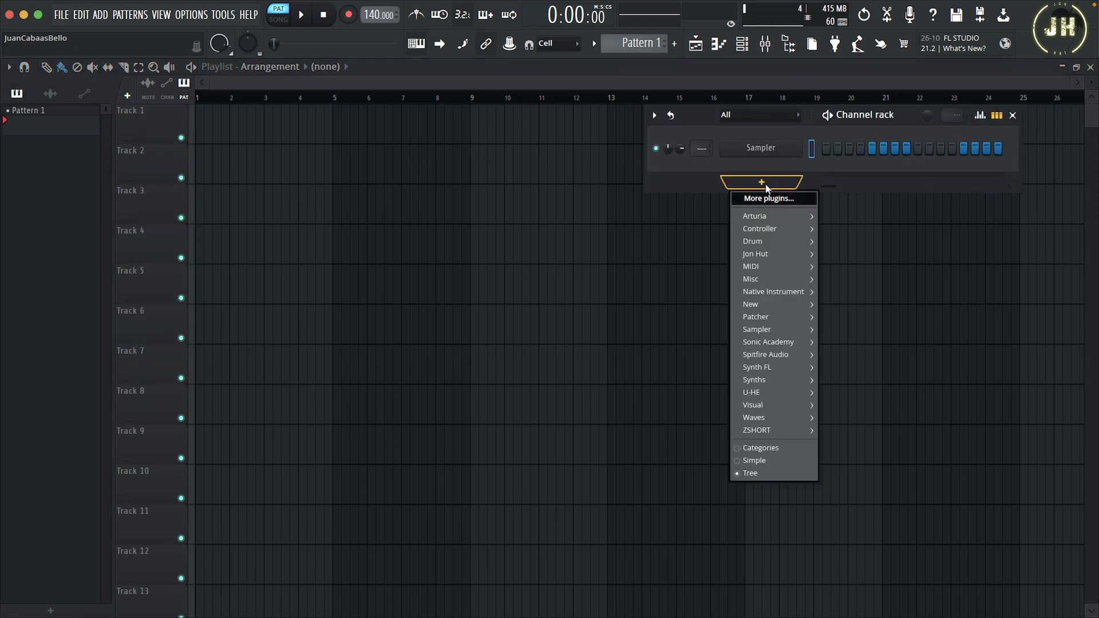
key(Escape)
Examine the effect plugins available for slot 1 of the Master mixer track, then close the Channel rack and mixer.
key(F9)
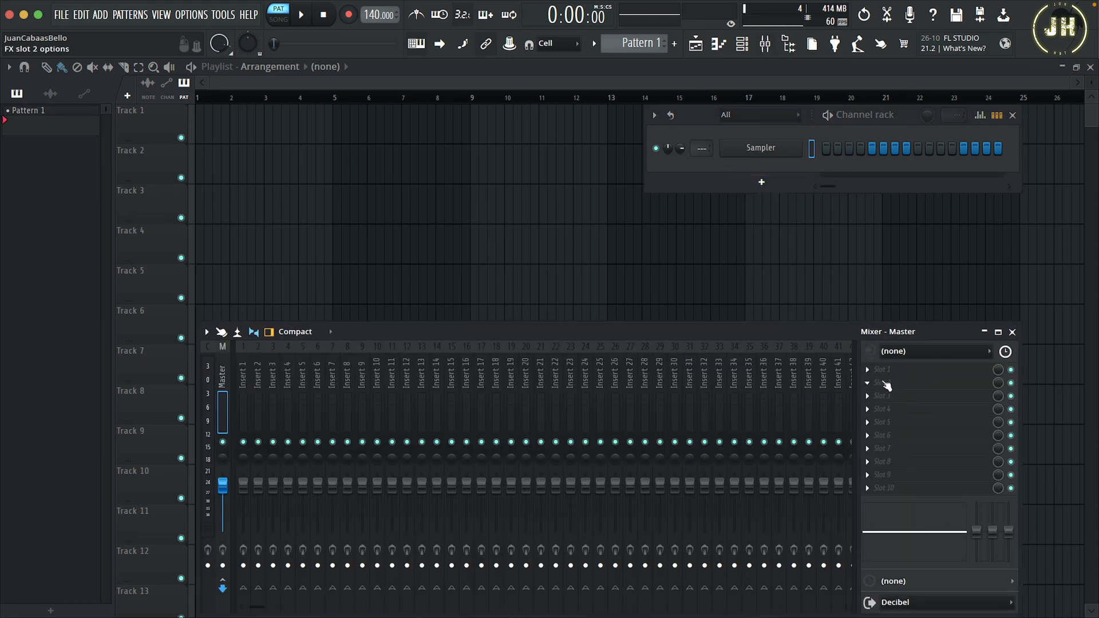
click(869, 371)
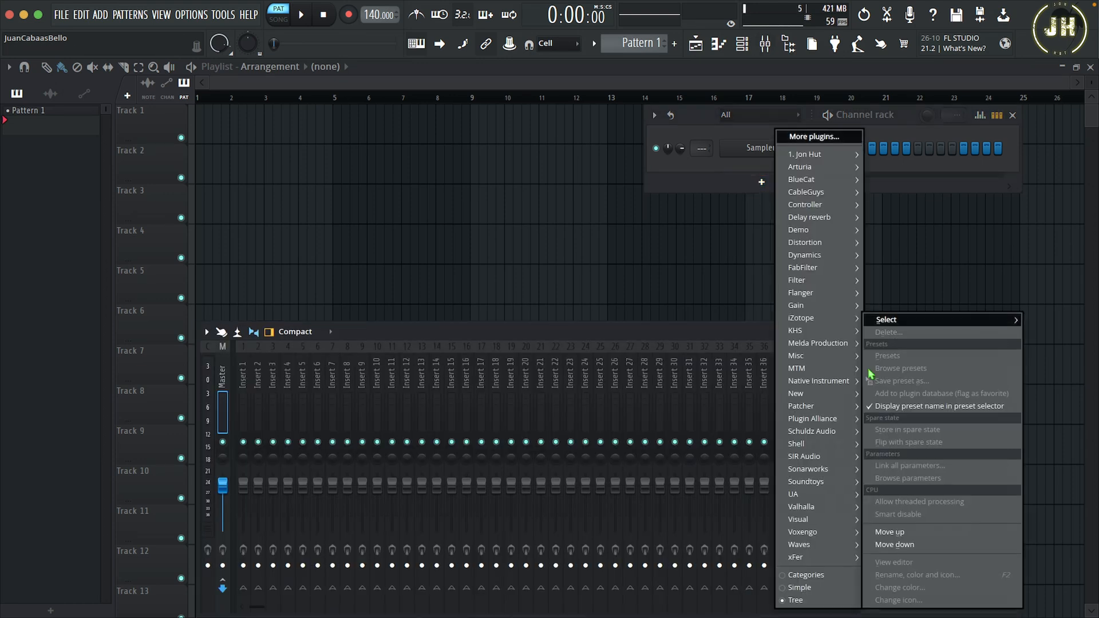
mouse_move(807, 322)
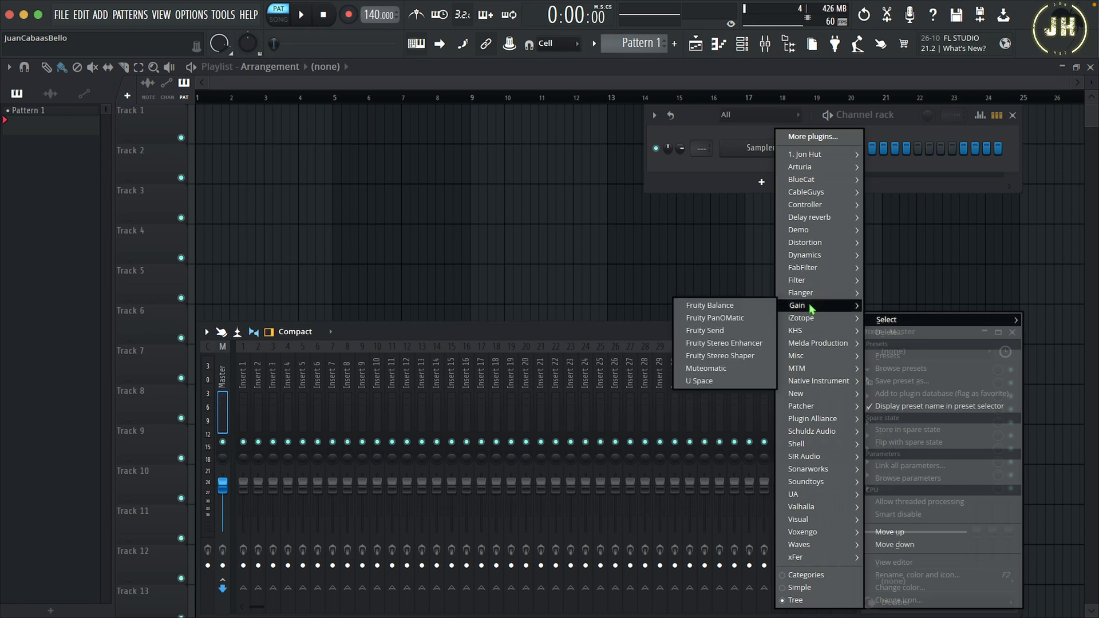
click(1014, 117)
click(1014, 117)
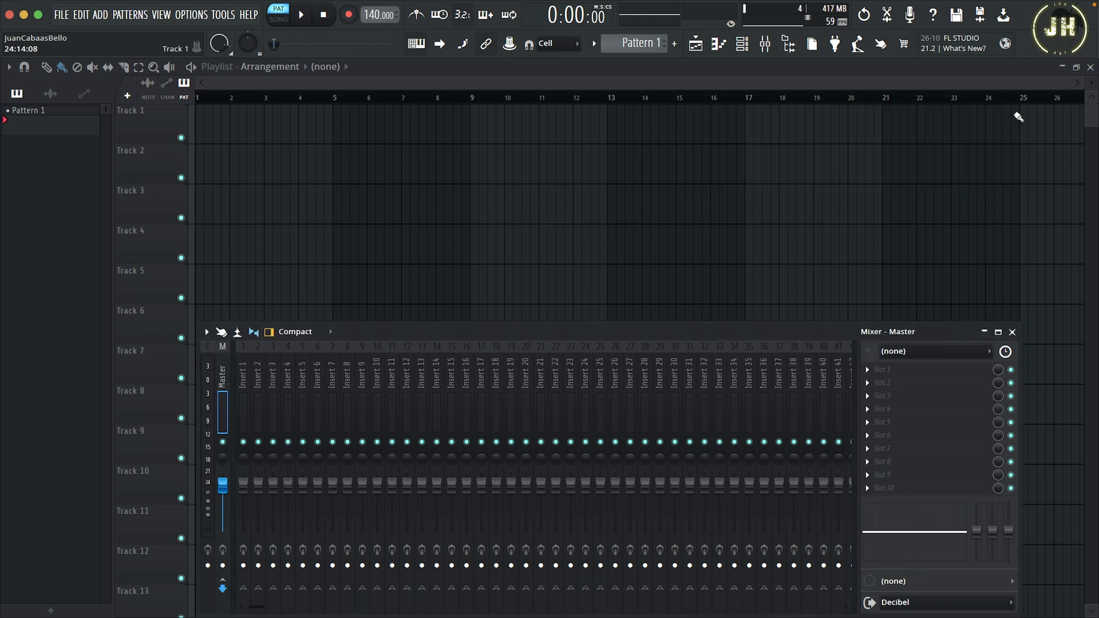
key(F9)
Bring back the Browser and refresh the plugin list with a fast scan from the Plugin database.
key(alt+F8)
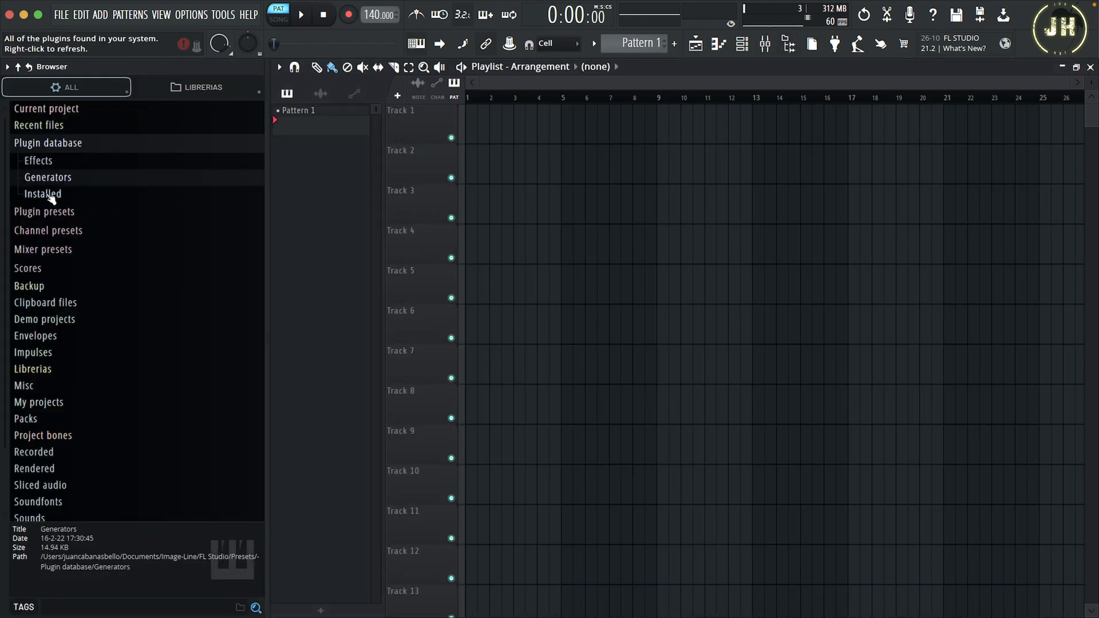
right_click(51, 146)
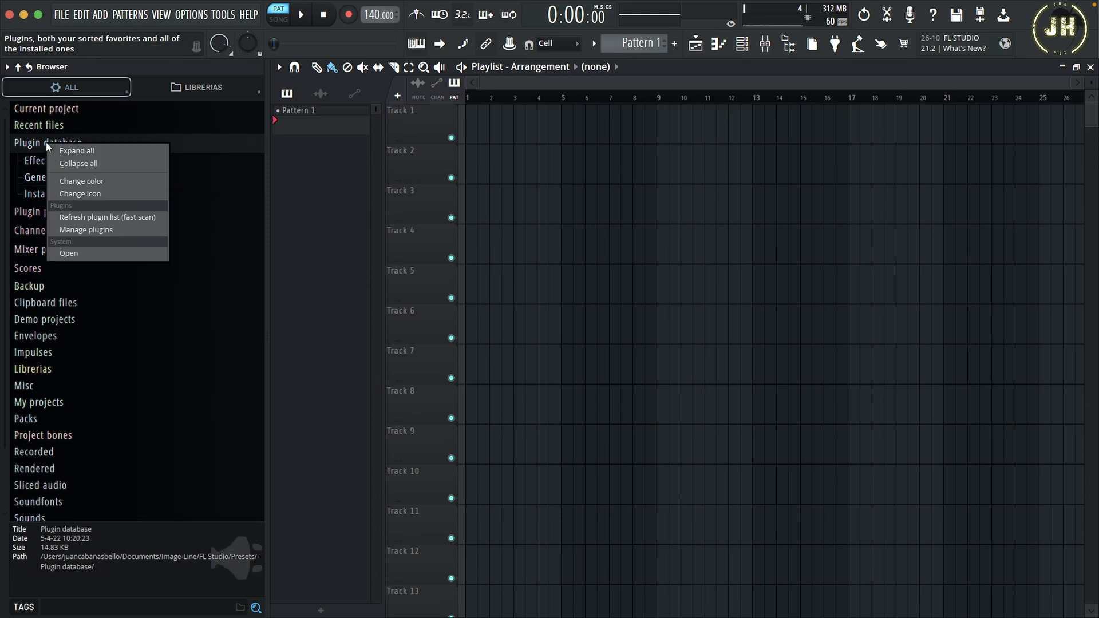
click(109, 217)
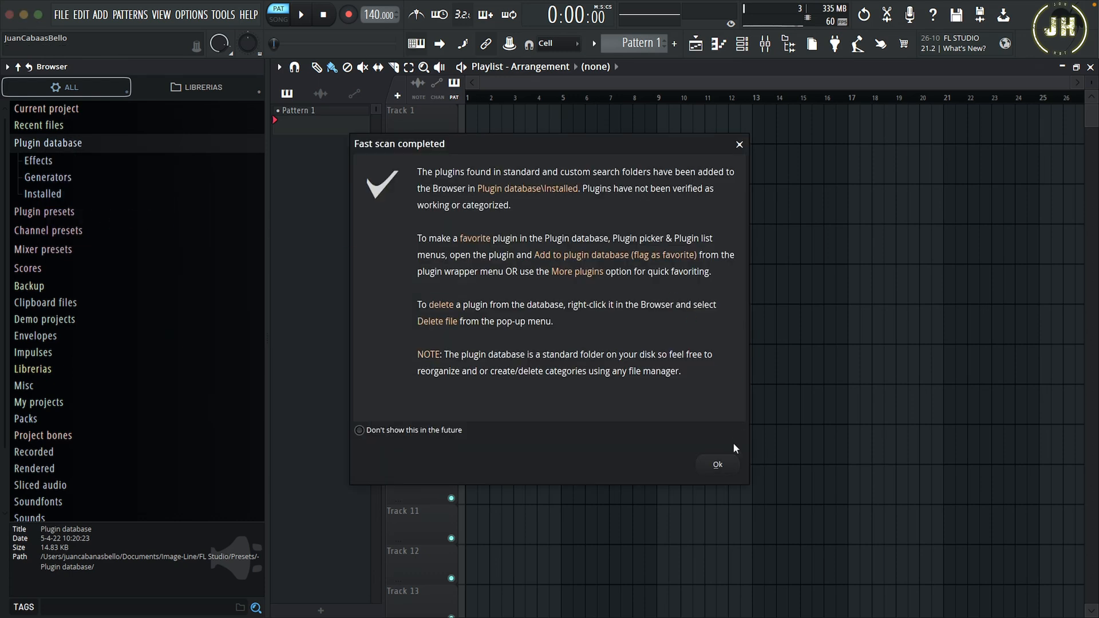
click(717, 466)
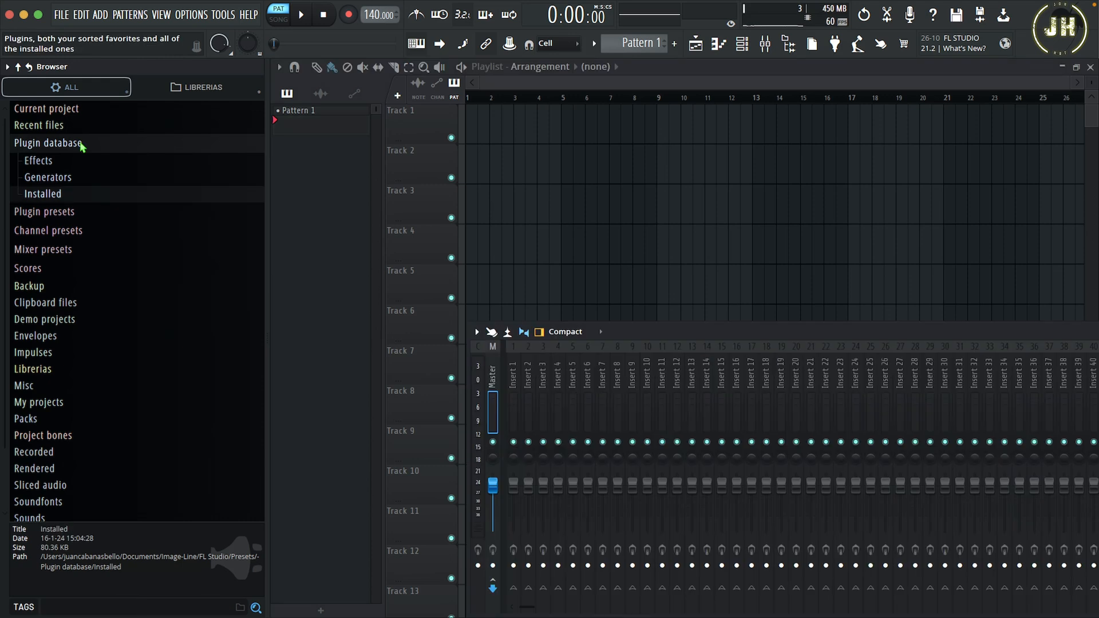
Look through the New folder of the installed effects in the Plugin database.
click(54, 196)
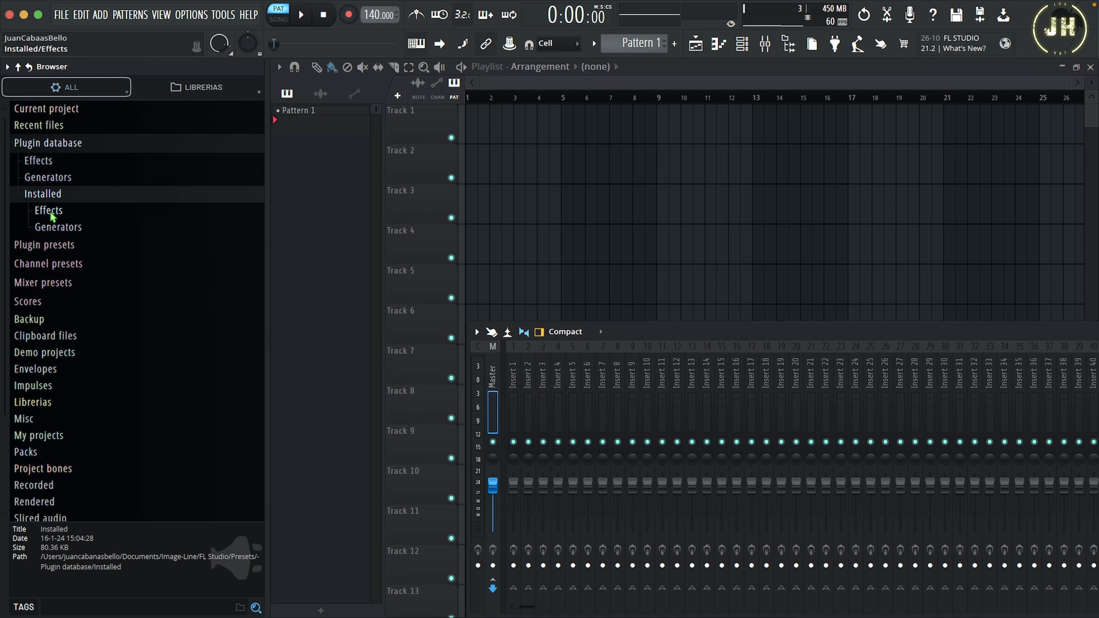
click(49, 211)
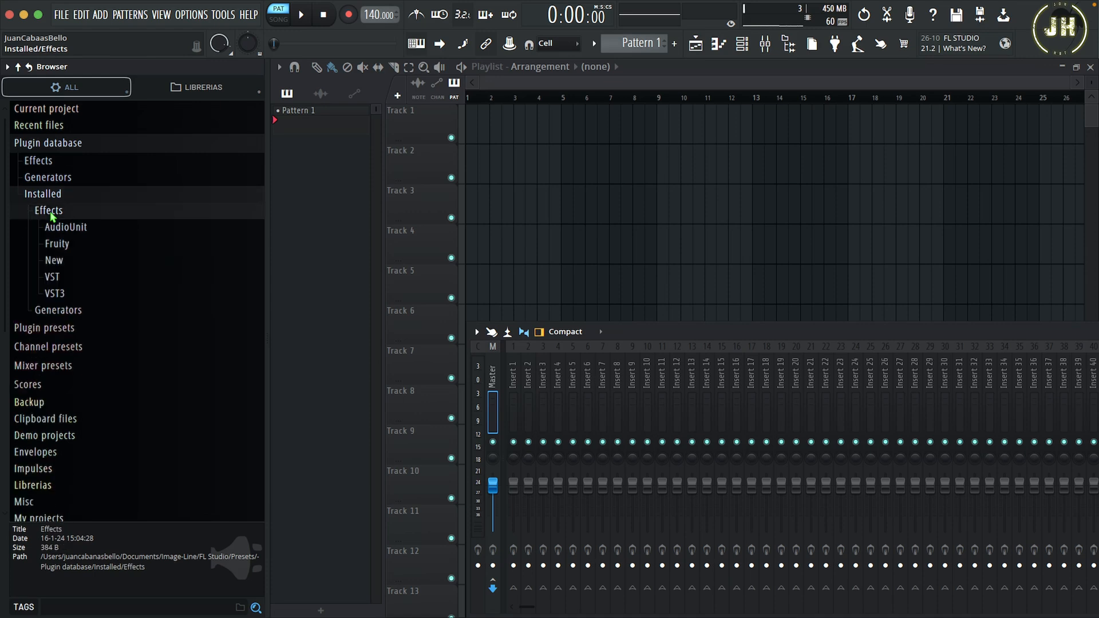
click(60, 262)
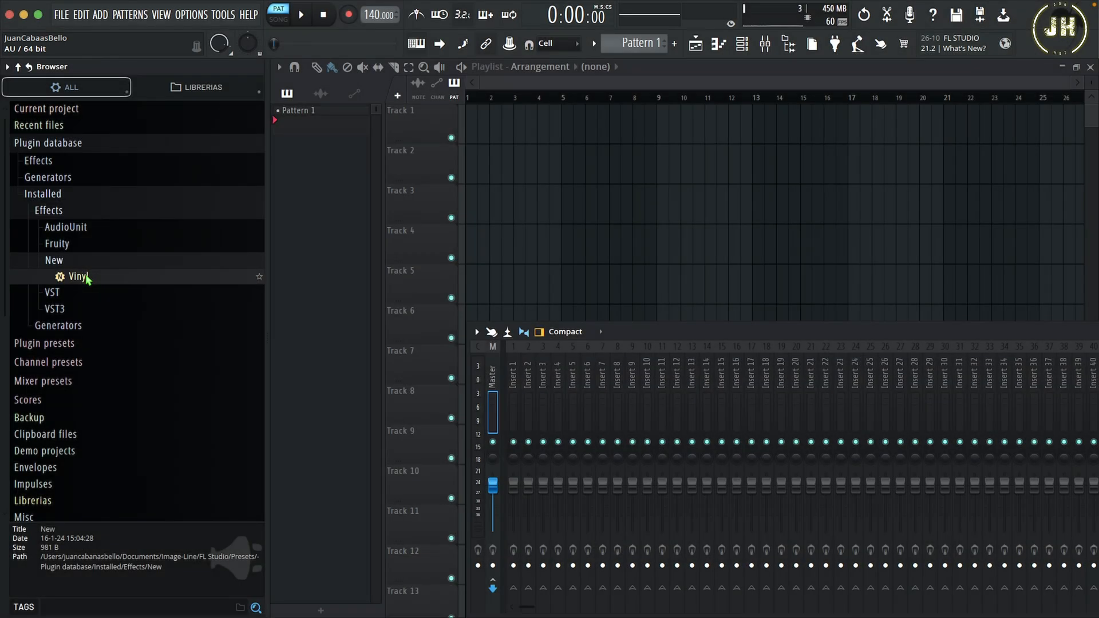
Find Vinyl among the installed VST3 effects and add it to the plugin database as a favorite.
click(57, 311)
scroll(115, 312, down, 20)
scroll(133, 307, down, 15)
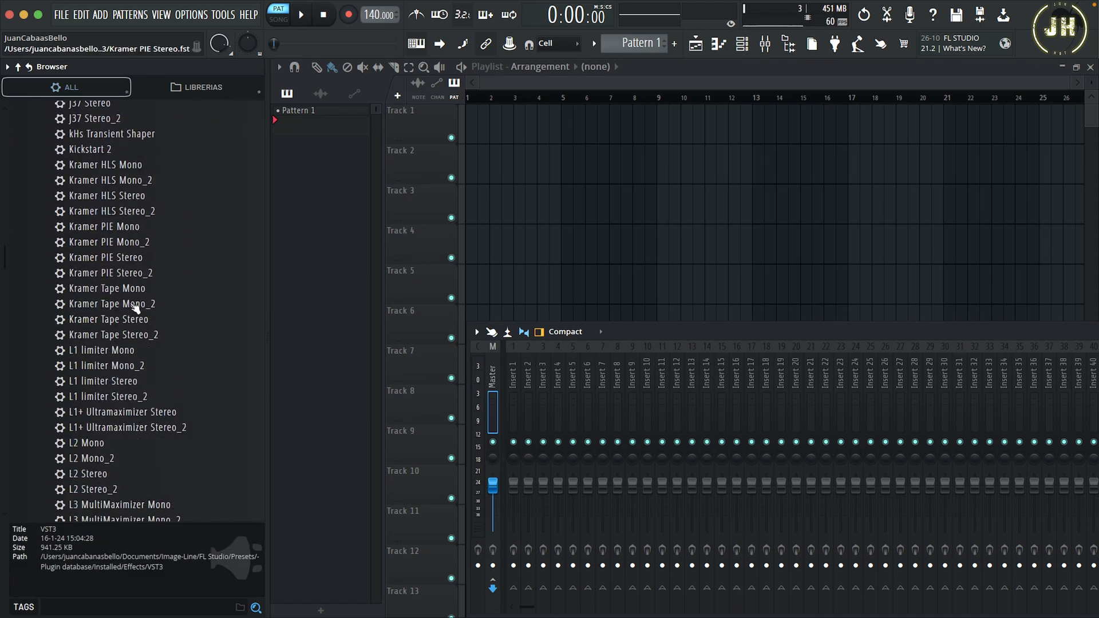
scroll(133, 308, down, 15)
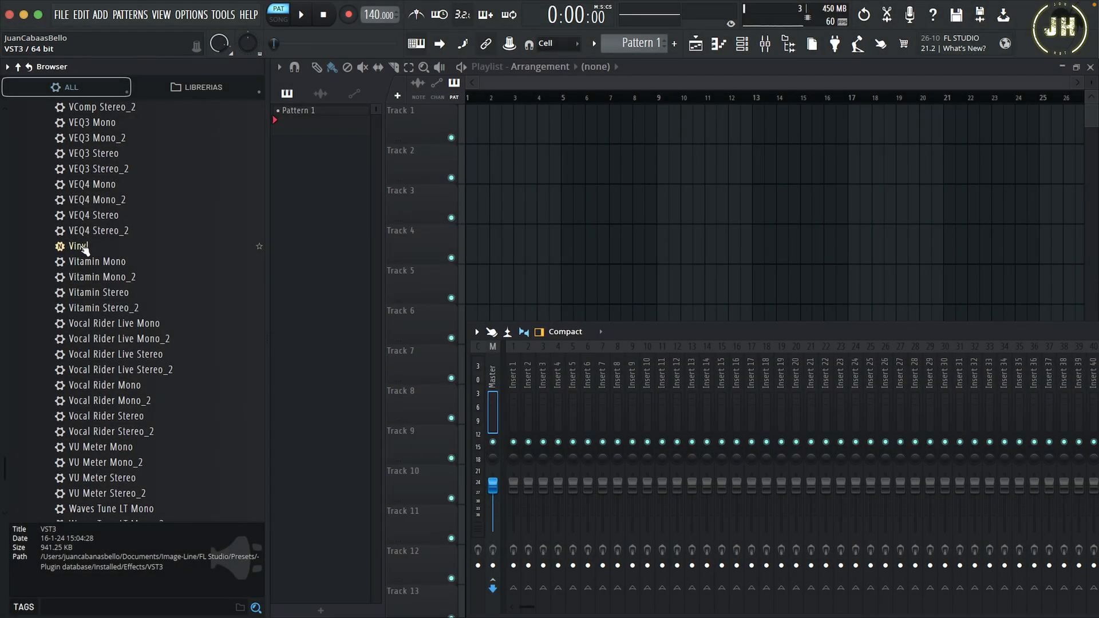
right_click(82, 248)
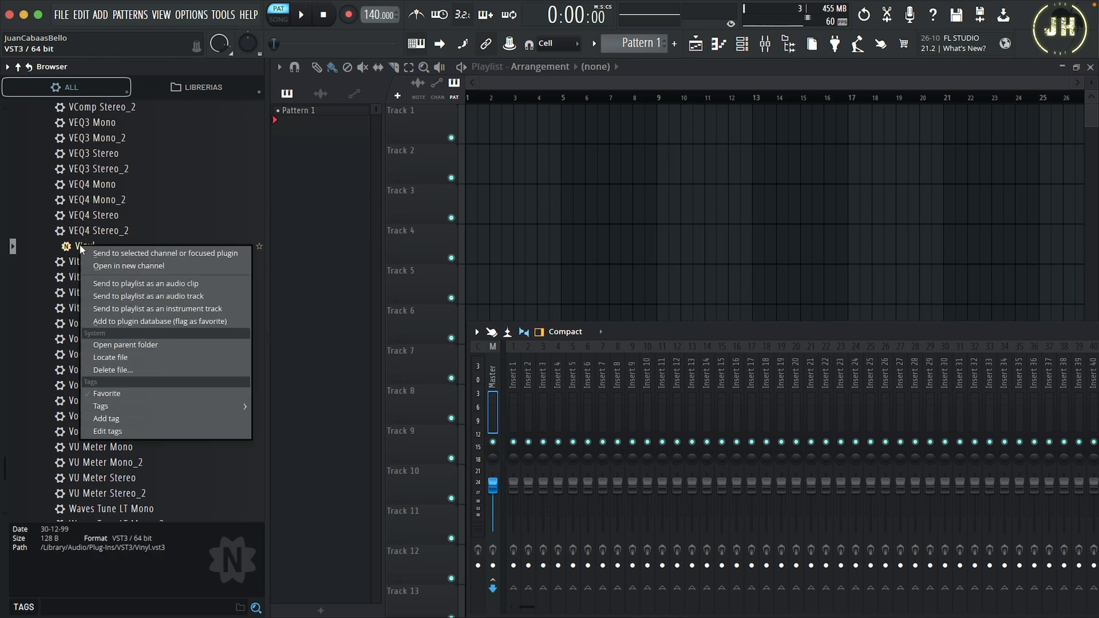
click(134, 322)
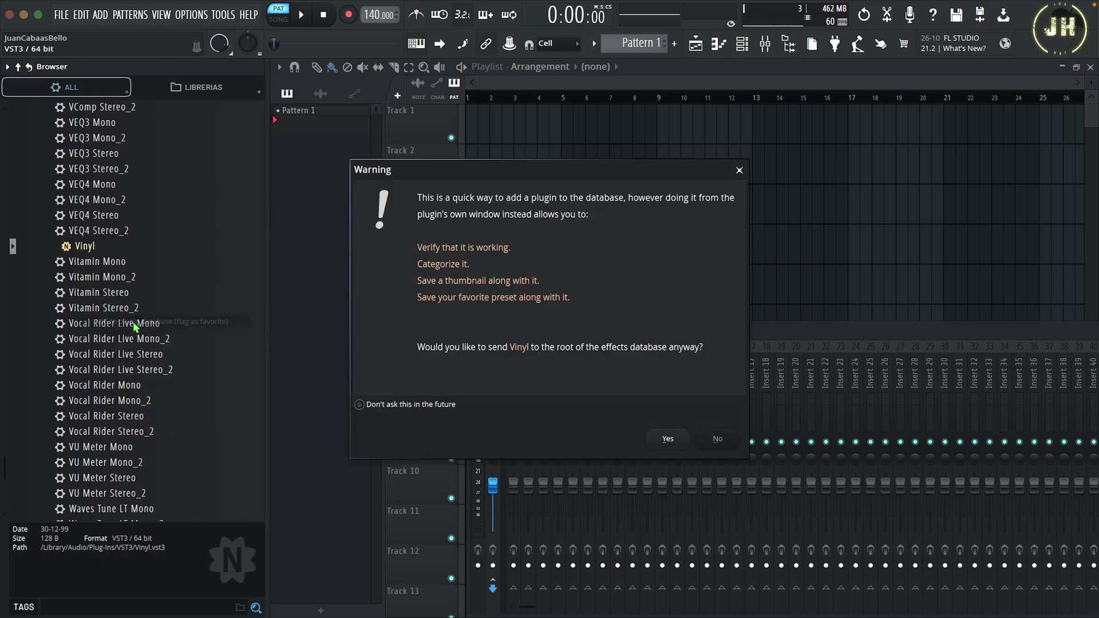
click(668, 440)
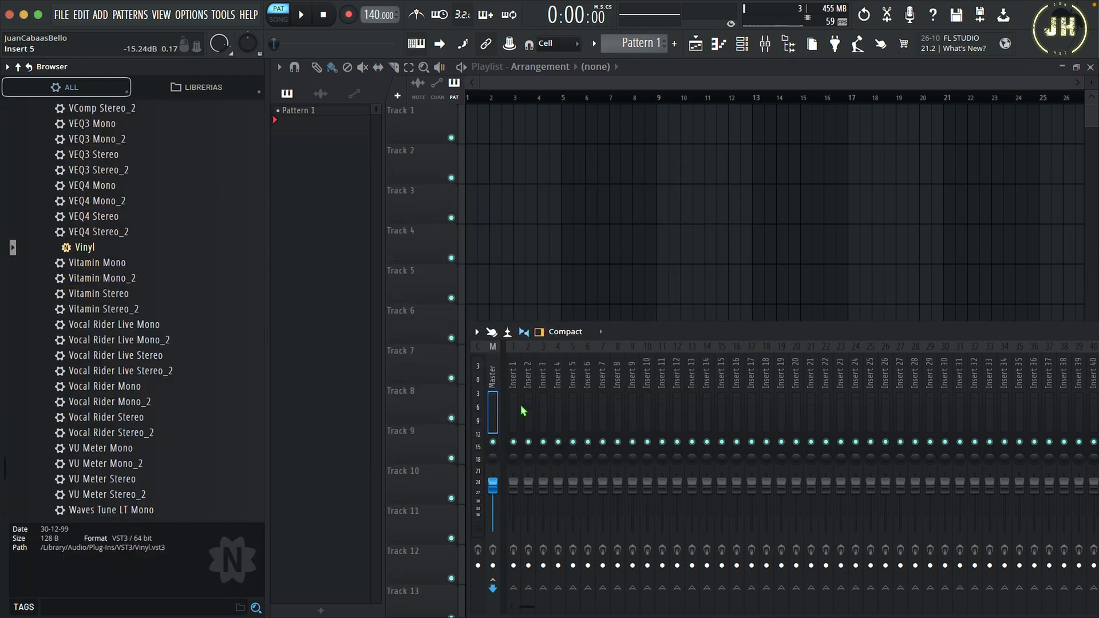
Look through the Effects folder of the Plugin database to locate the newly added Vinyl plugin.
scroll(117, 263, up, 20)
scroll(69, 229, up, 5)
click(44, 212)
click(48, 196)
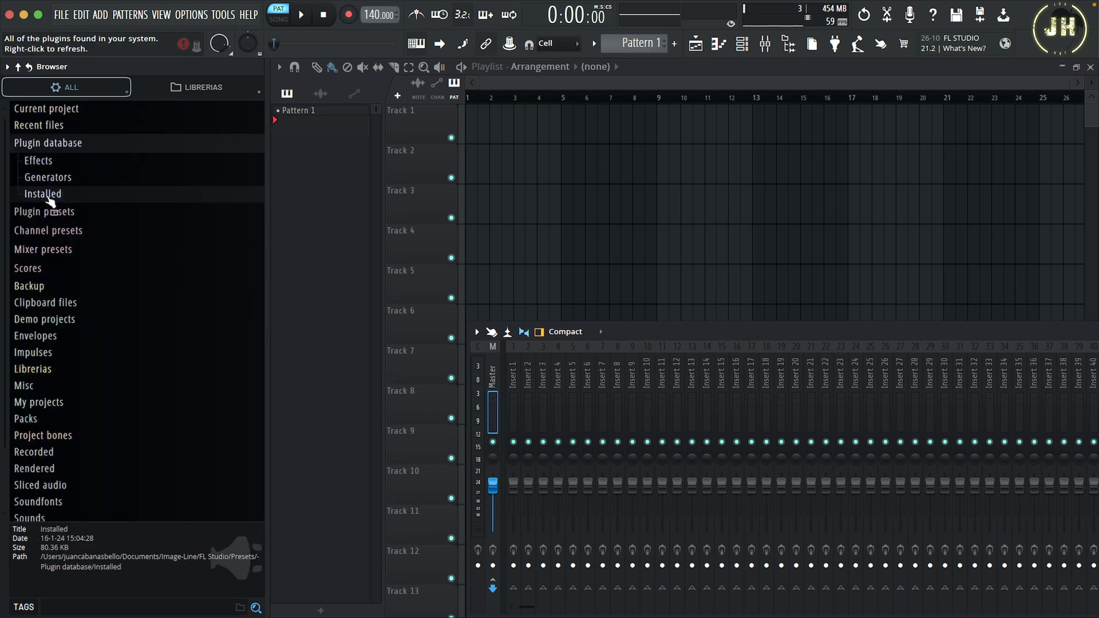
click(44, 161)
scroll(73, 309, down, 2)
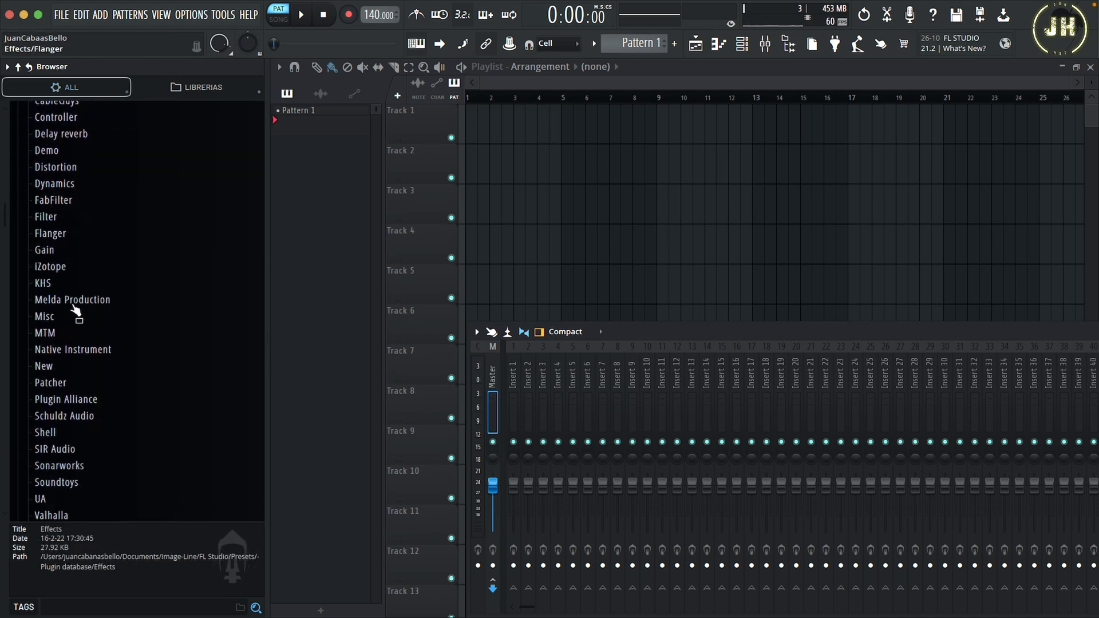
scroll(74, 312, down, 5)
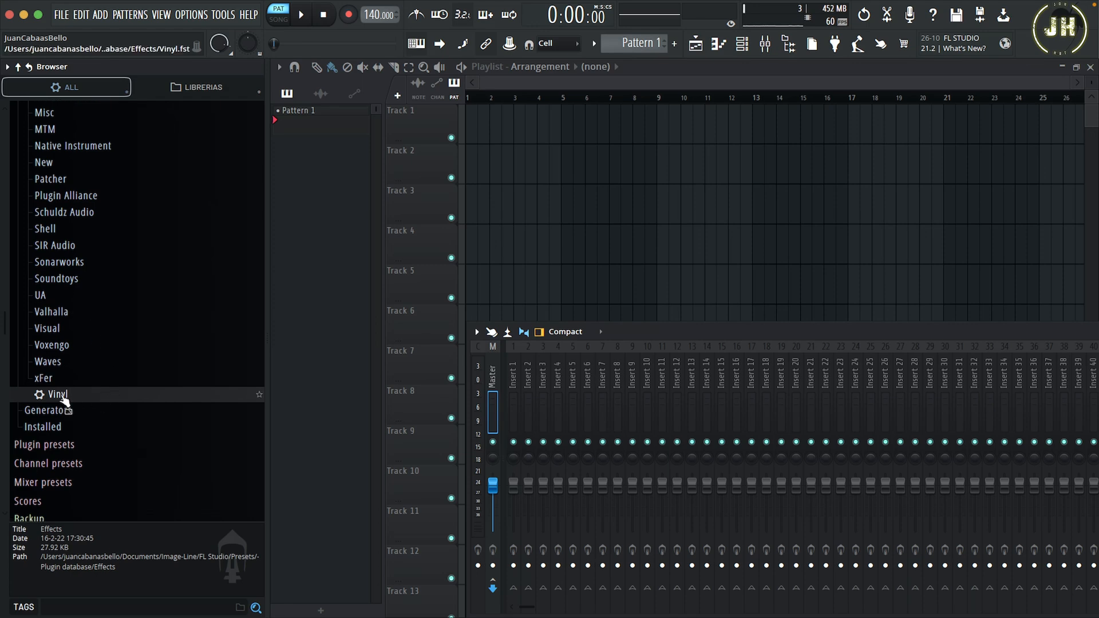
drag(62, 400, 642, 249)
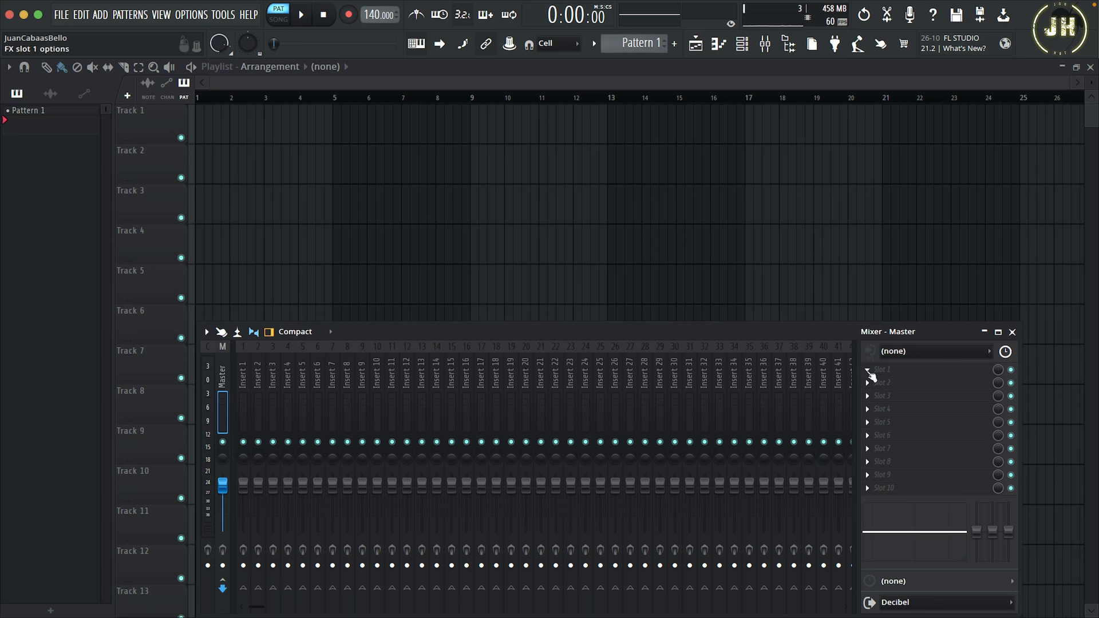
Load Vinyl into slot 1 of the Master mixer track, close its window and mute the slot.
click(868, 370)
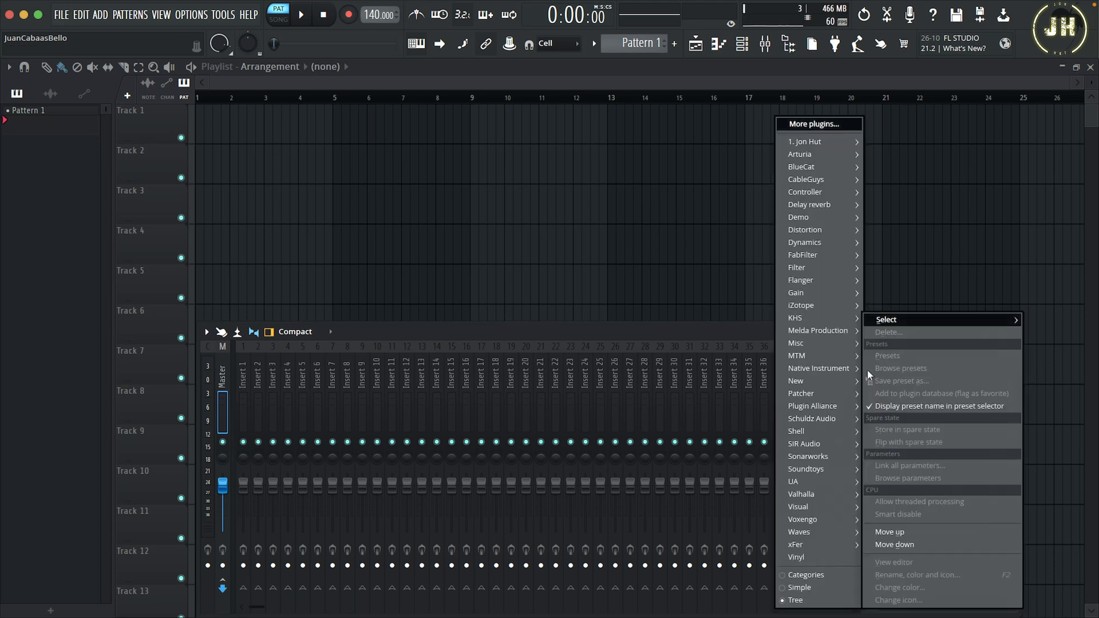
click(803, 557)
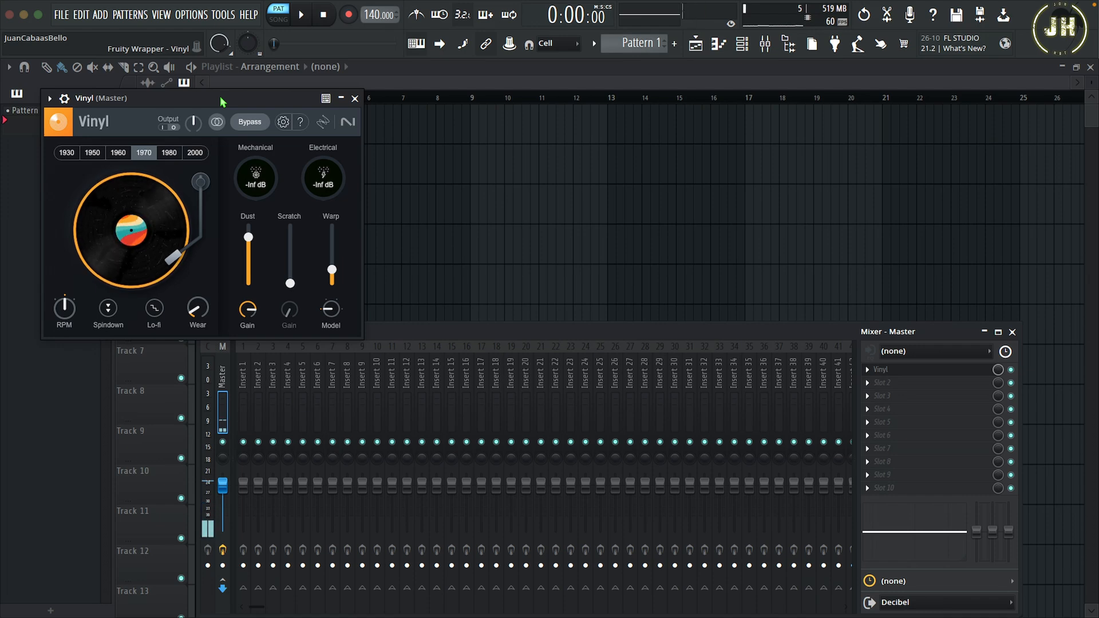
click(355, 98)
click(1012, 370)
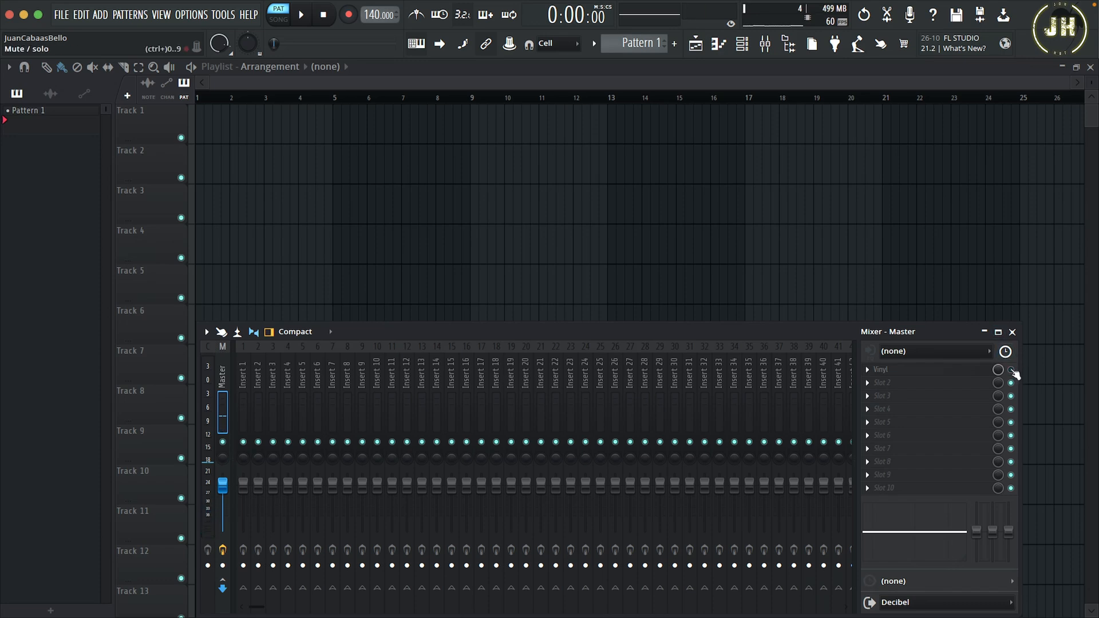
Open the plugin manager and review the VST3, VST and FL plugin search paths.
click(192, 16)
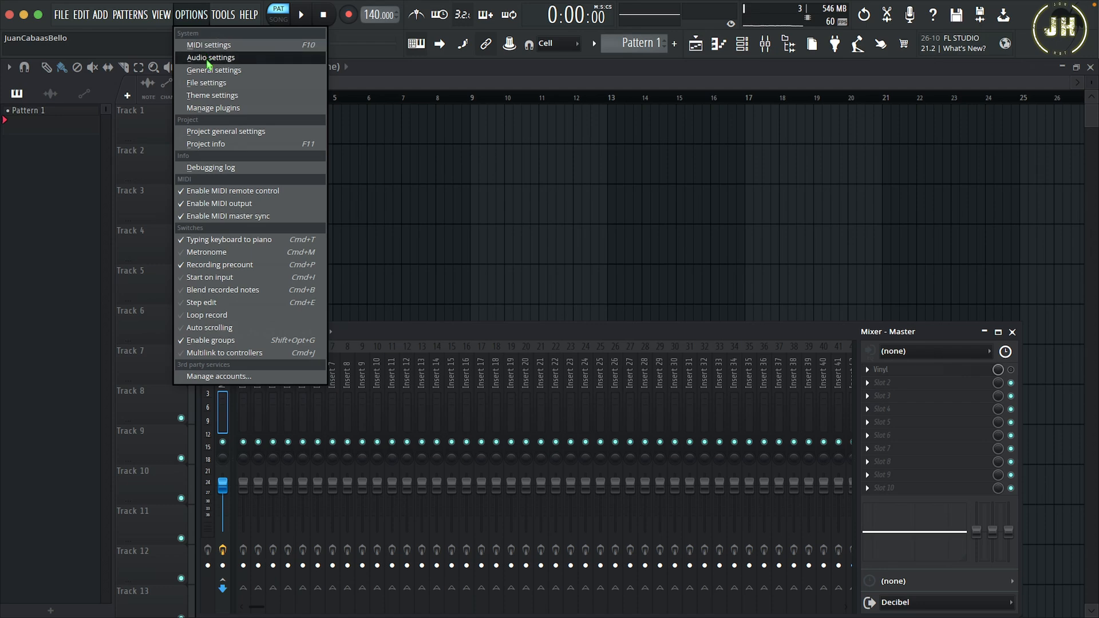
click(211, 111)
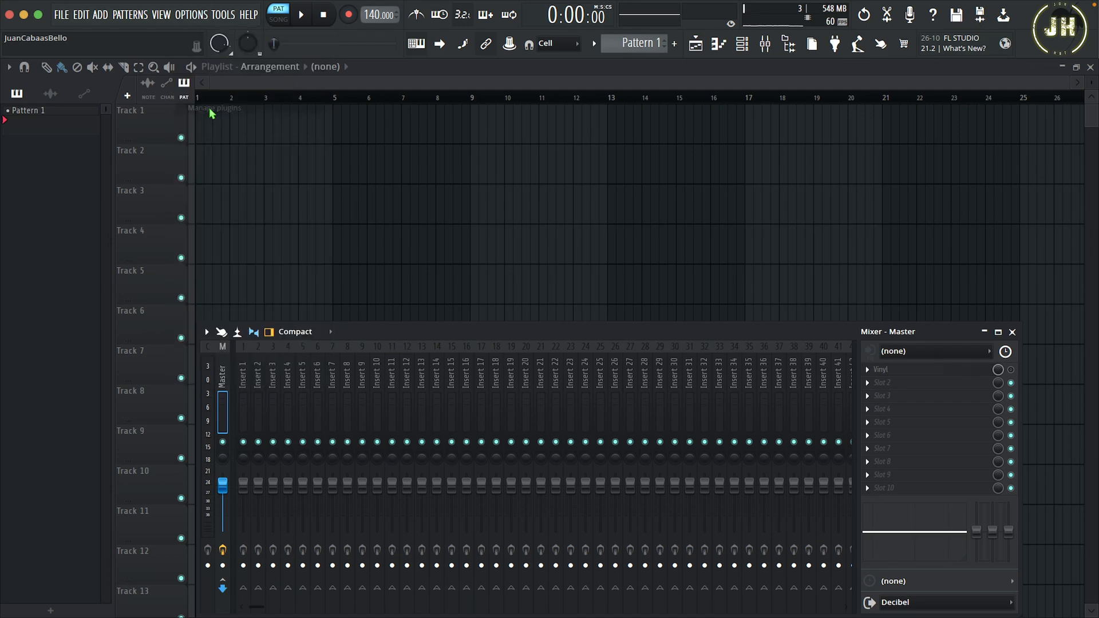
drag(229, 9, 458, 92)
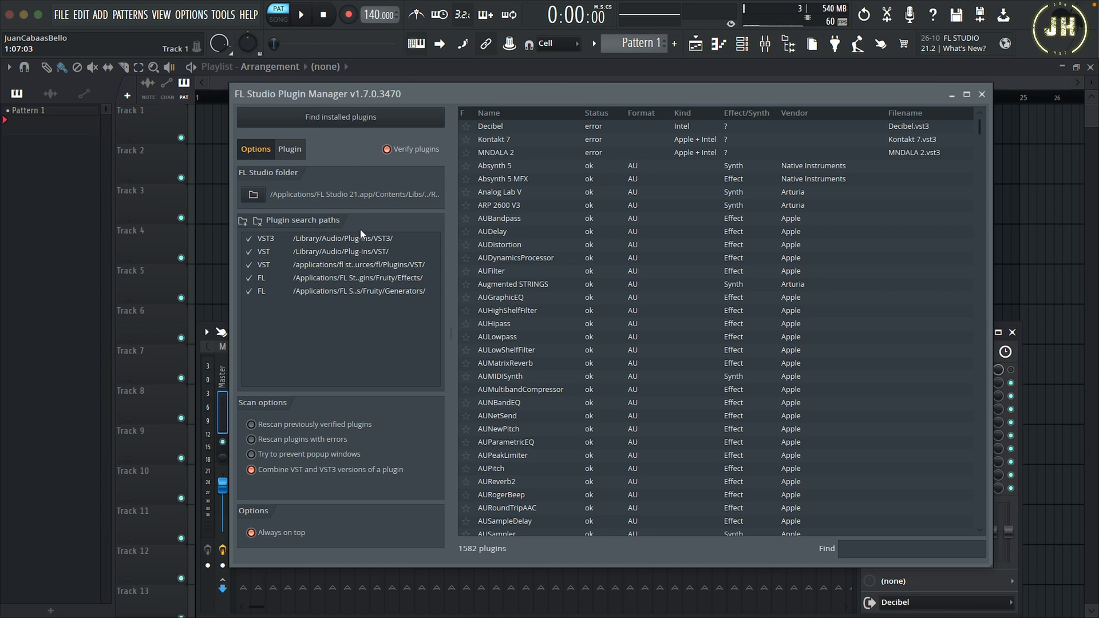
click(330, 241)
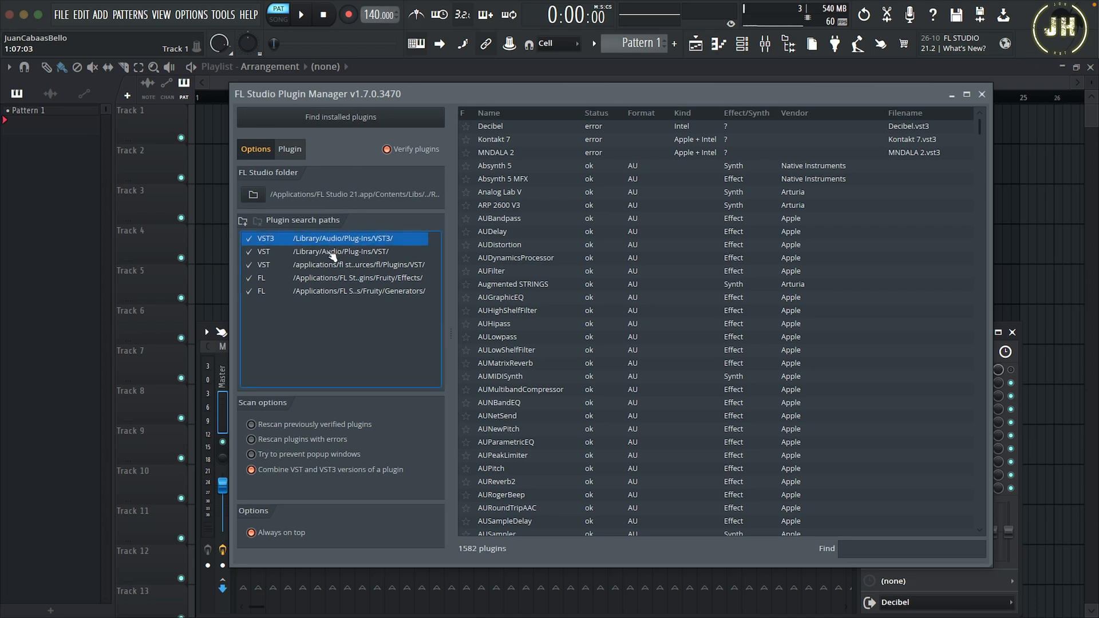
click(332, 255)
click(336, 265)
click(335, 291)
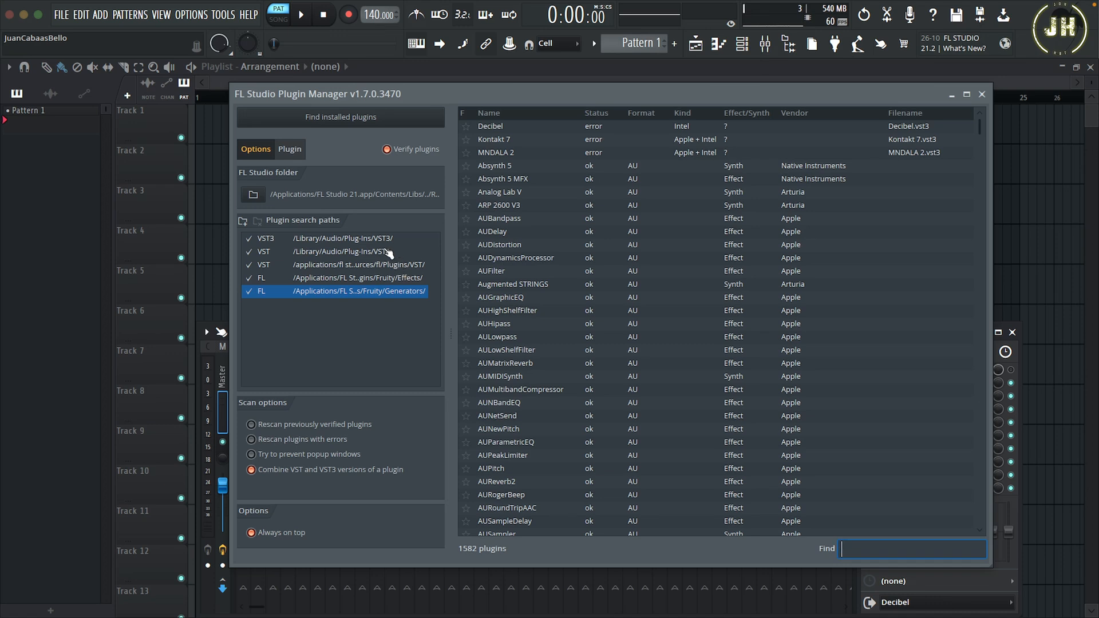
Scan for installed plugins and filter the resulting list by "vinyl".
click(367, 120)
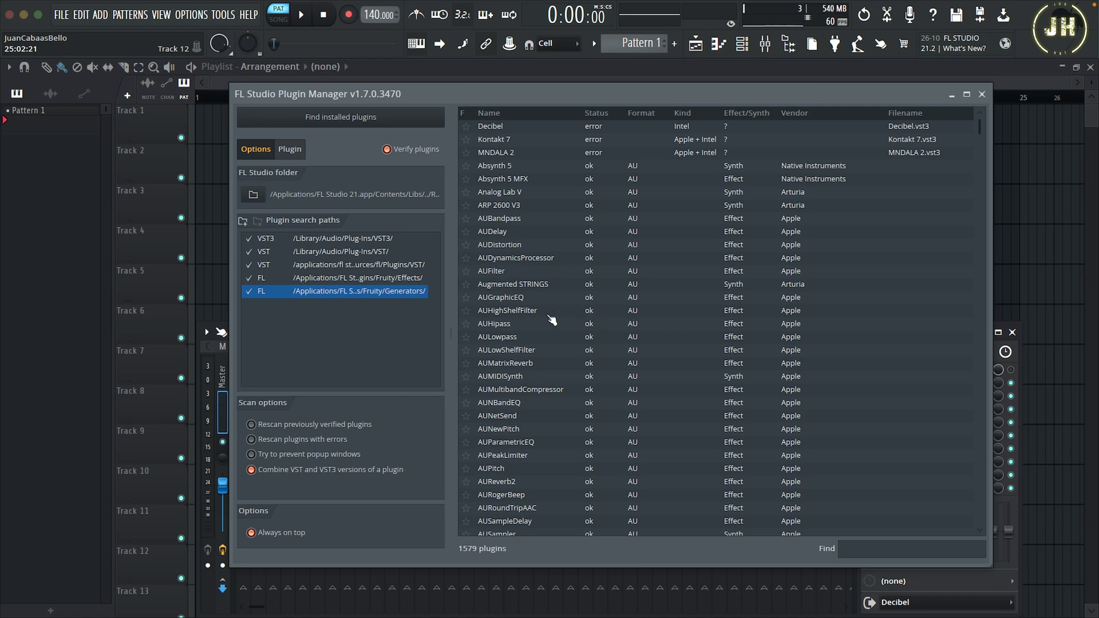
scroll(553, 314, down, 20)
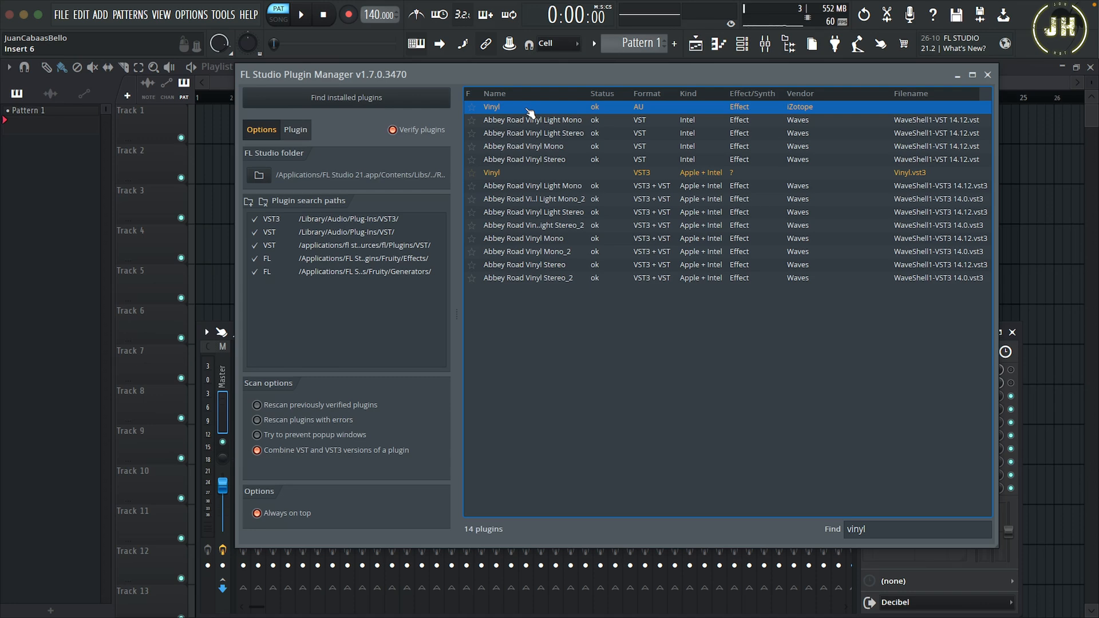
Try entering "Lo fi" as the category in the AU Vinyl plugin's details, and clear it again.
click(296, 130)
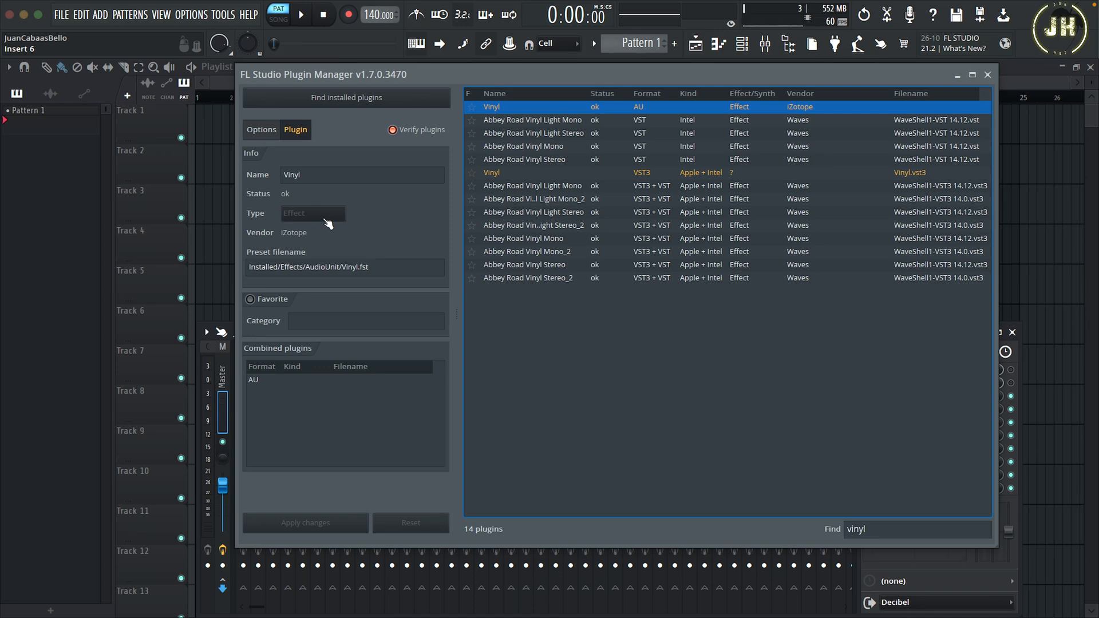
click(314, 321)
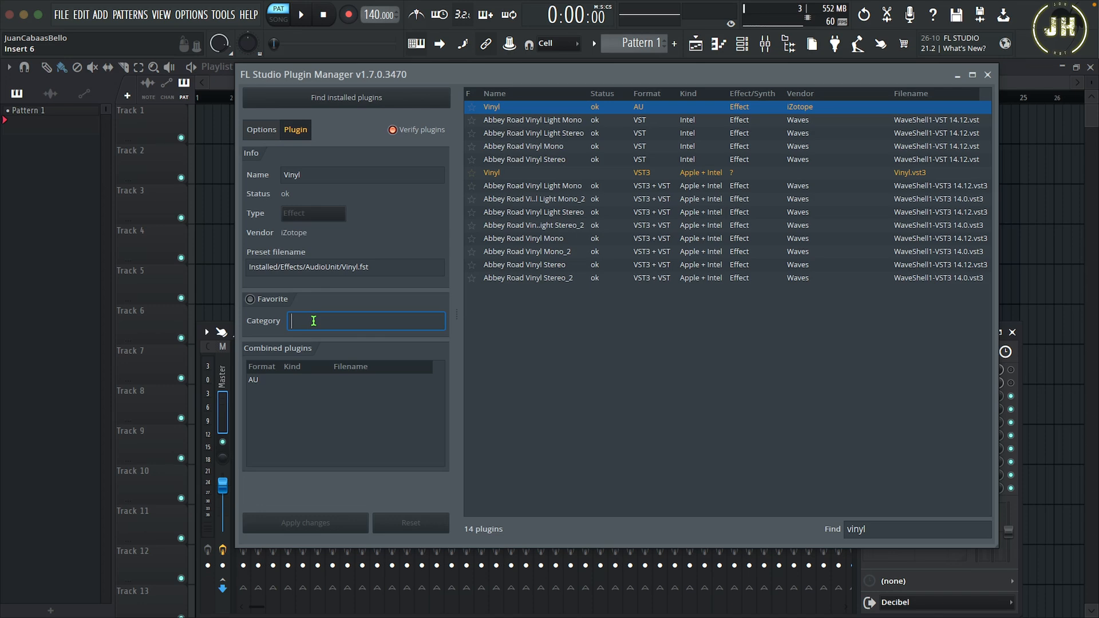
text(Lo fi)
key(BackSpace)
key(BackSpace)
key(BackSpace)
key(BackSpace)
key(BackSpace)
Mark the AU version of Vinyl as a favorite and close the plugin manager.
click(251, 299)
click(251, 299)
click(472, 107)
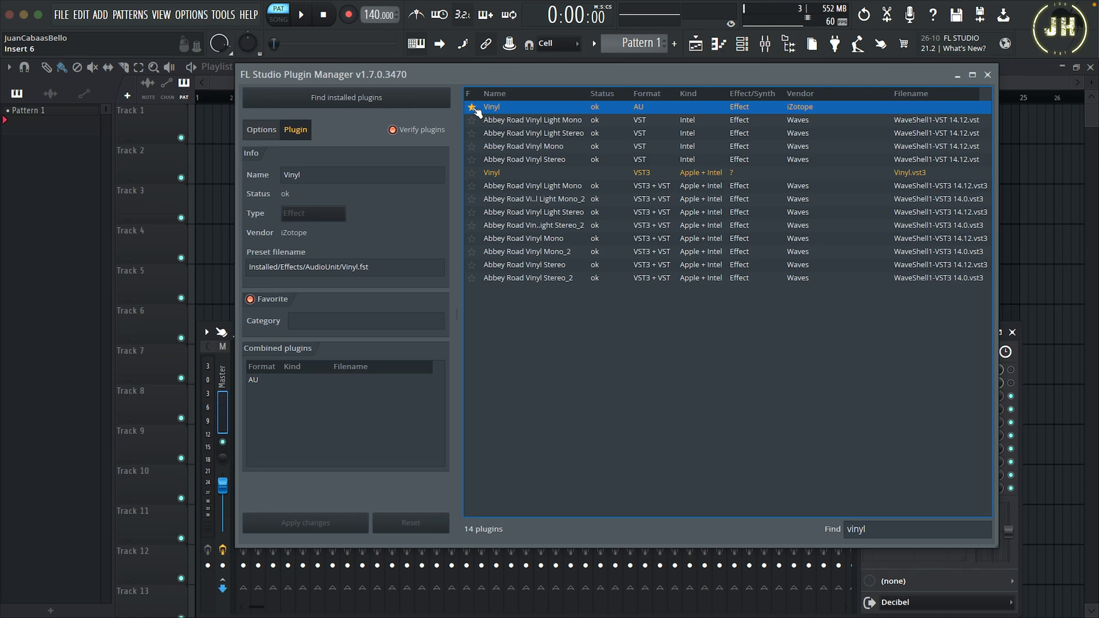
click(988, 75)
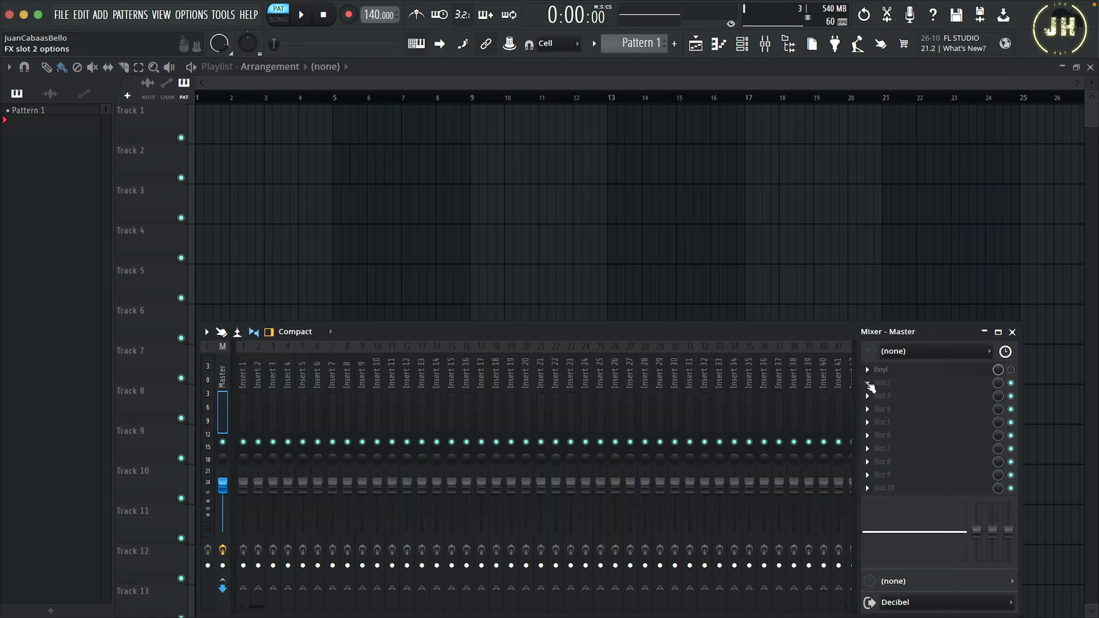
Load Vinyl from the effects list into slot 2 of the Master mixer track.
click(871, 387)
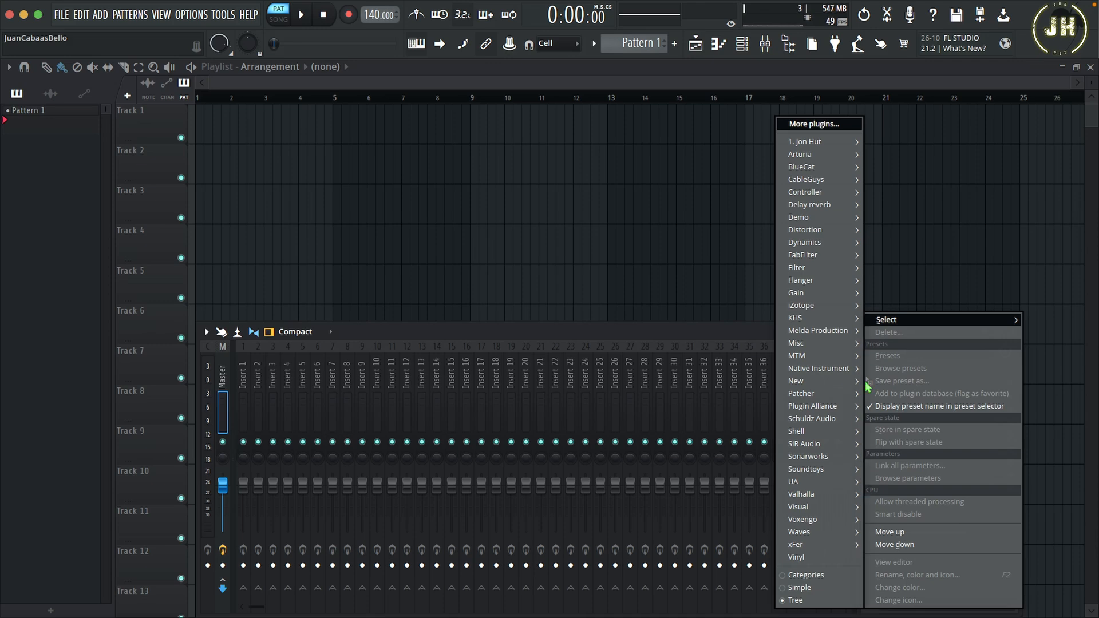
click(800, 558)
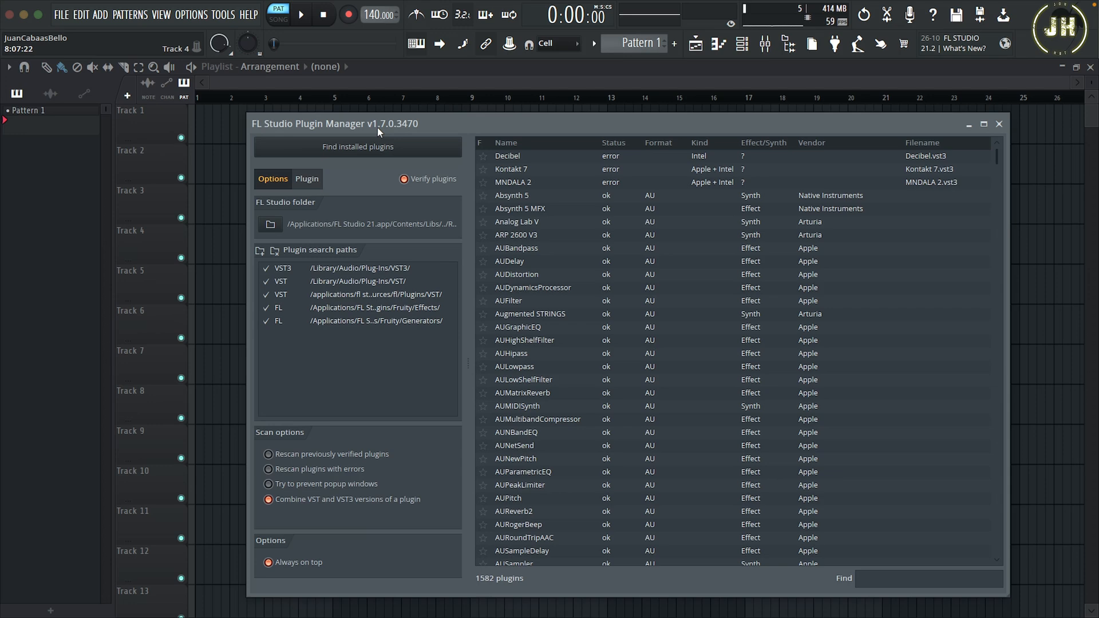
Filter the plugin manager list by "waves" and look through the matching plugins.
click(880, 577)
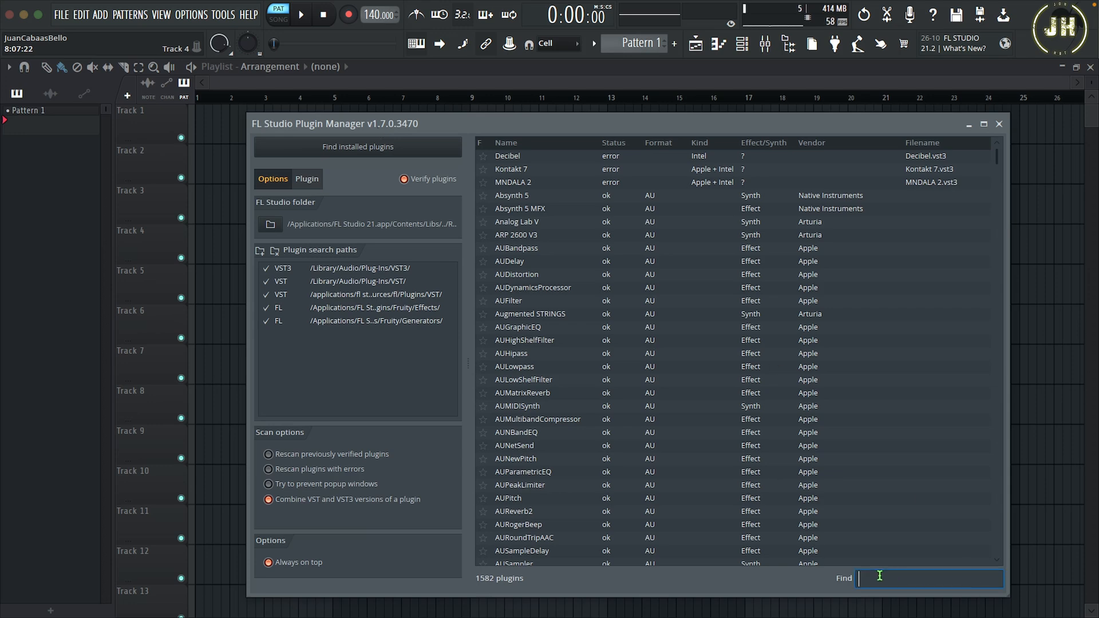
text(waves)
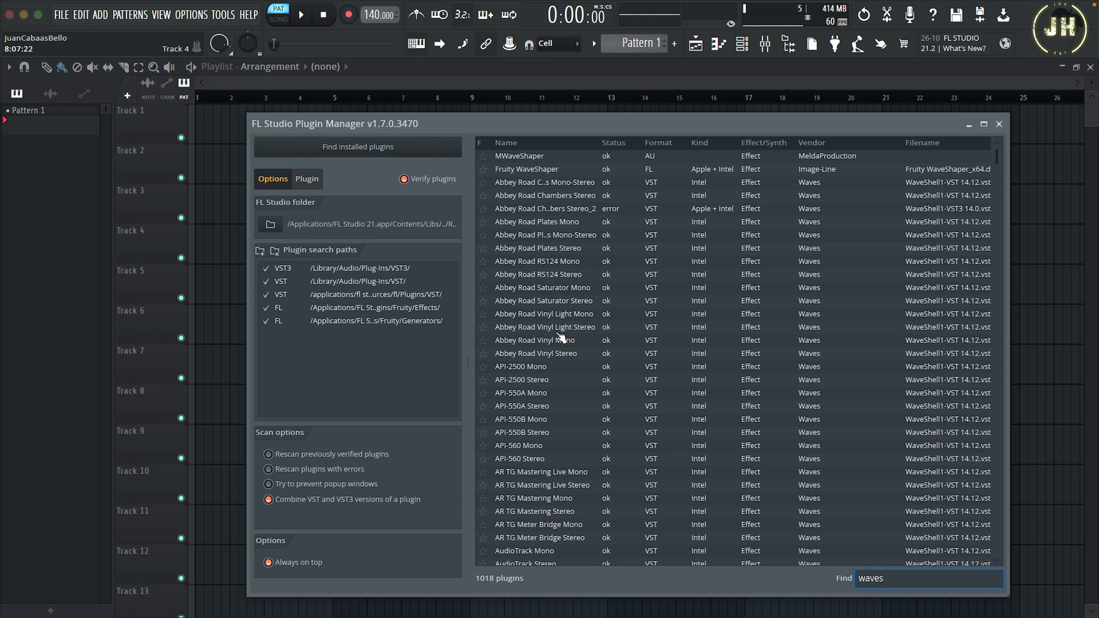
scroll(560, 338, down, 20)
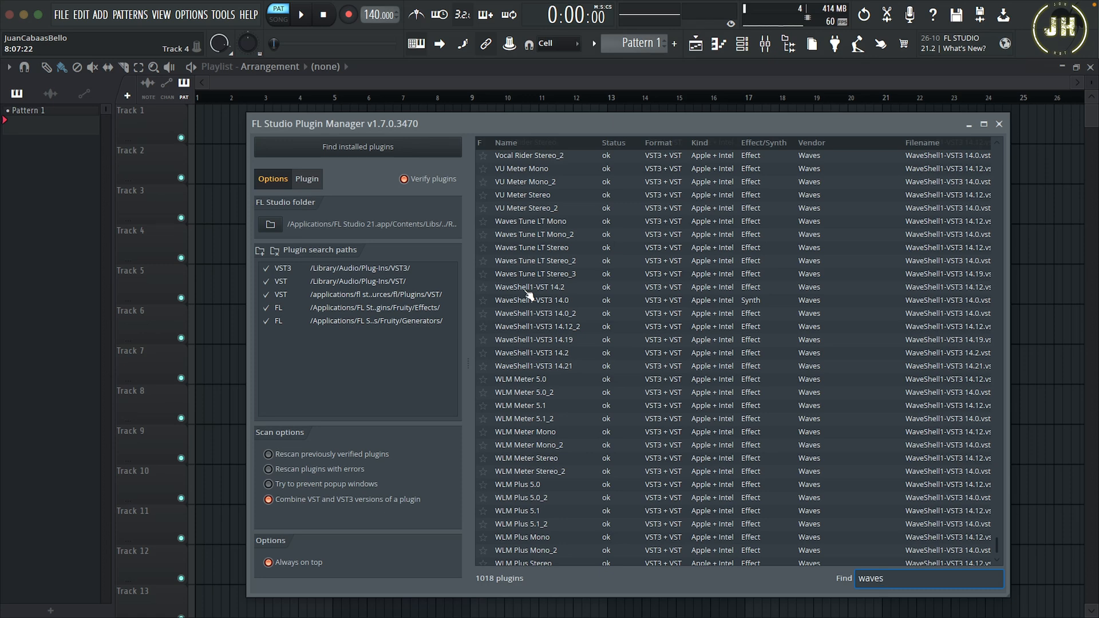
scroll(528, 295, up, 3)
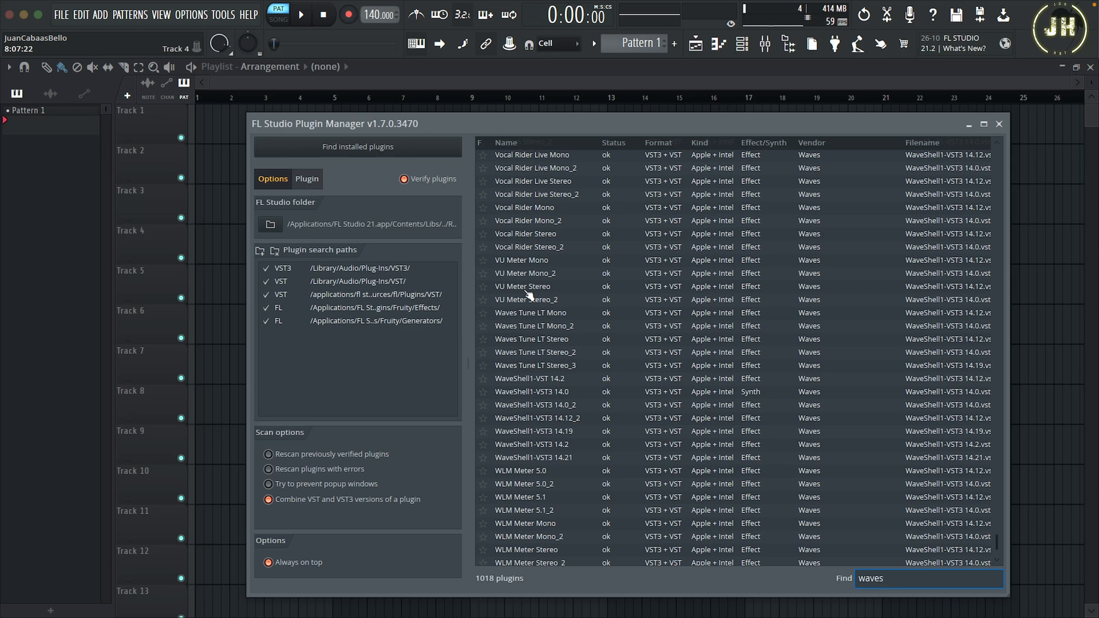
scroll(515, 277, up, 15)
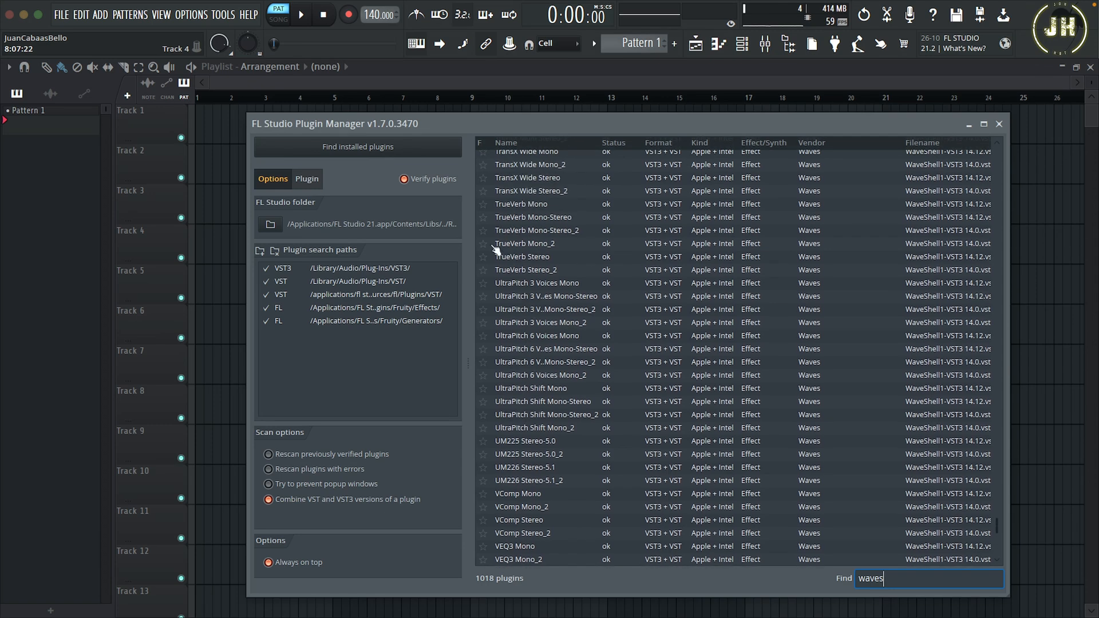
Mark TrueVerb Mono-Stereo_2, Mono_2, Stereo and Stereo_2 as favorites, and unmark TrueVerb Mono-Stereo_2.
click(483, 230)
click(484, 244)
click(484, 256)
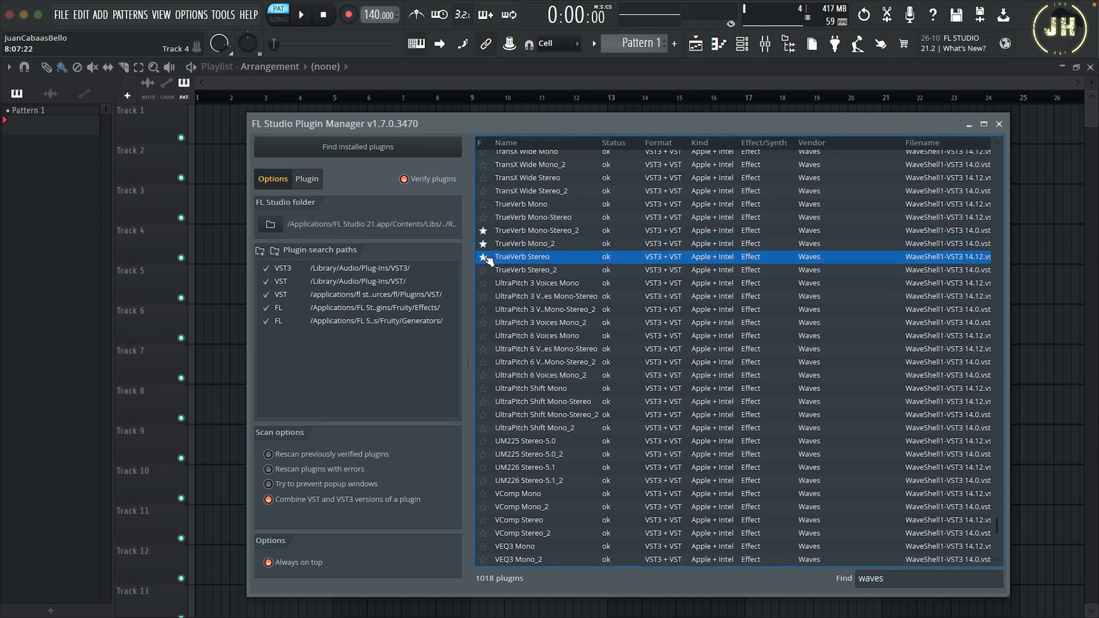
click(484, 271)
click(483, 231)
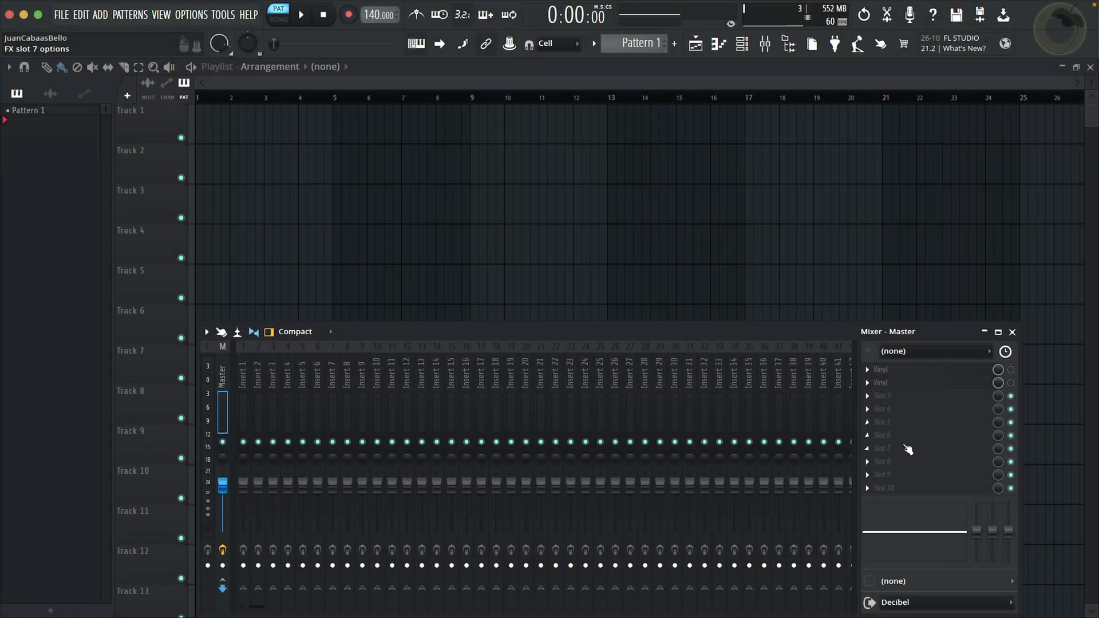
Switch the mixer's effect selection list to the Categories view and examine the grouped plugins for slot 3.
click(868, 425)
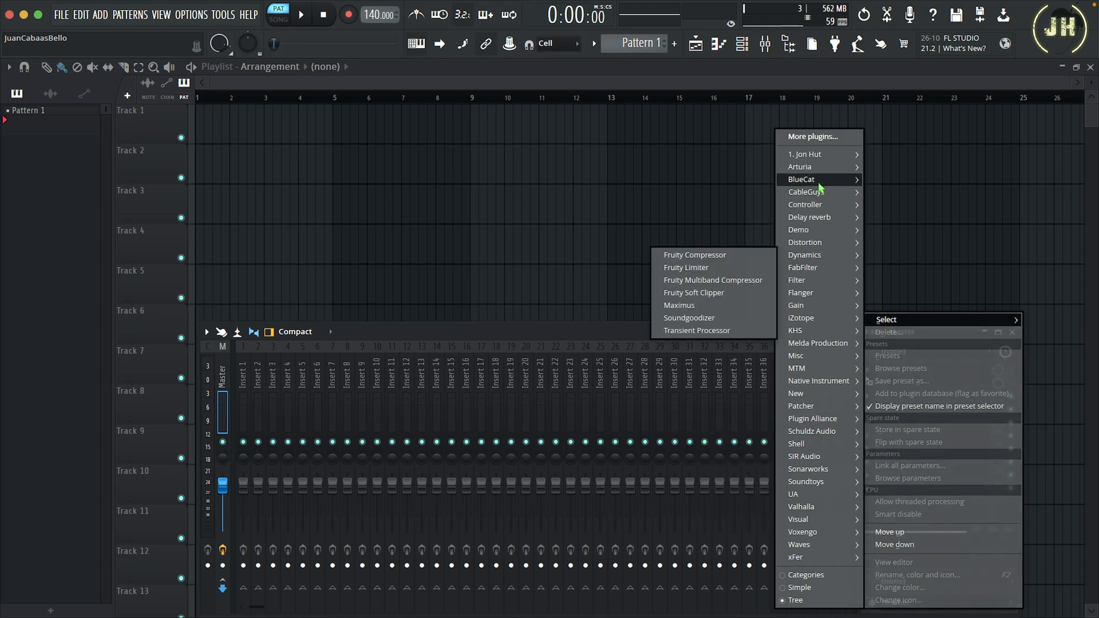
mouse_move(819, 160)
mouse_move(827, 197)
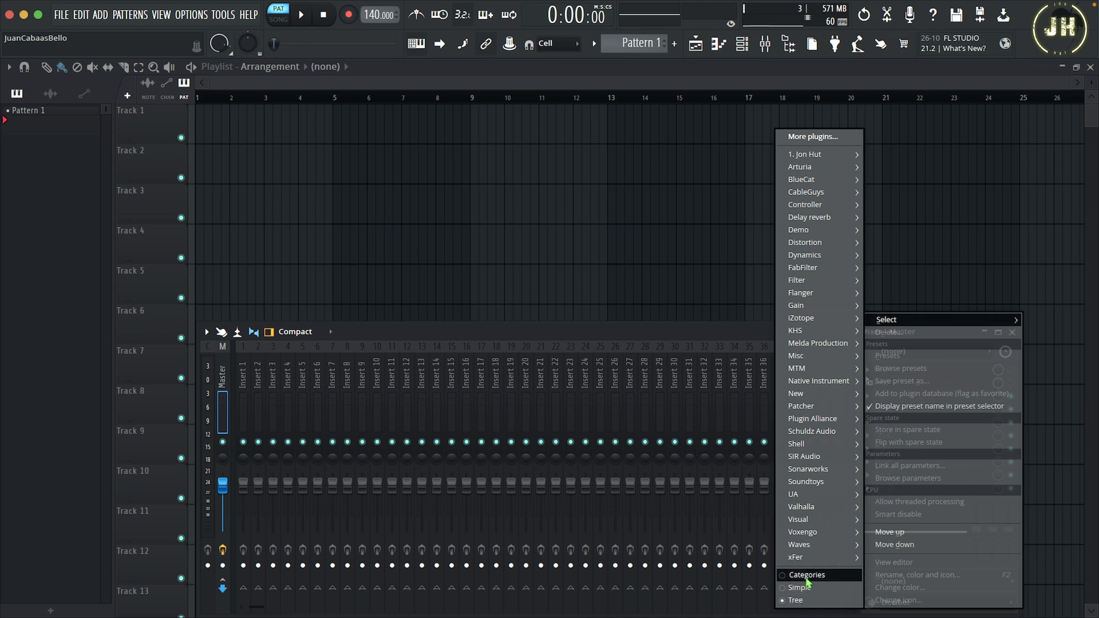
click(810, 575)
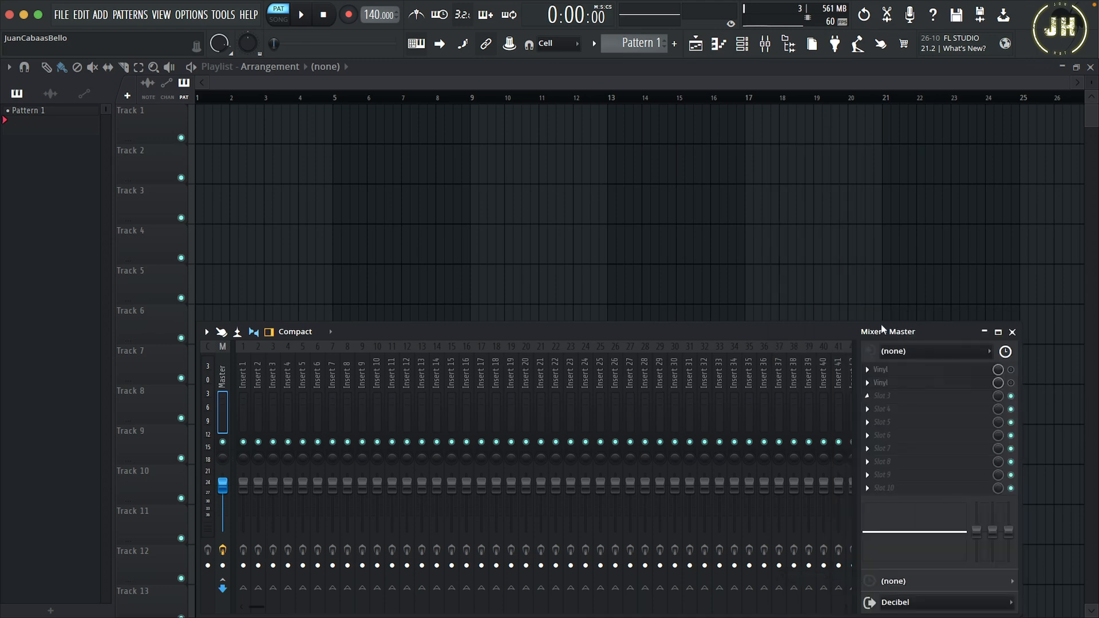
click(868, 396)
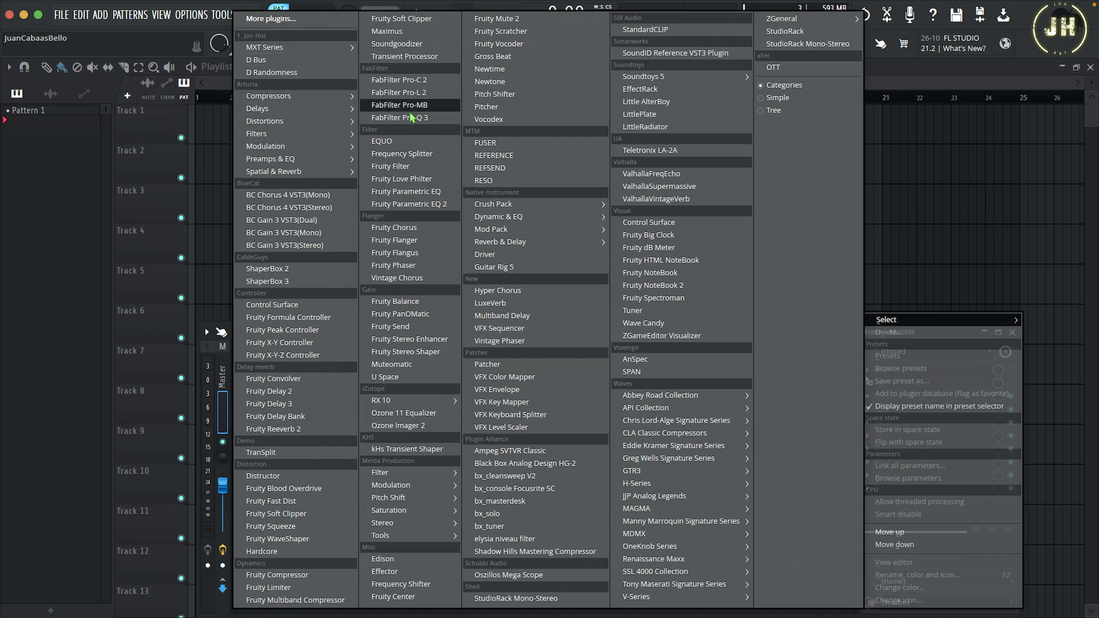
Switch the effect selection list to the Simple view and look through the full list of plugins for slot 3.
click(770, 100)
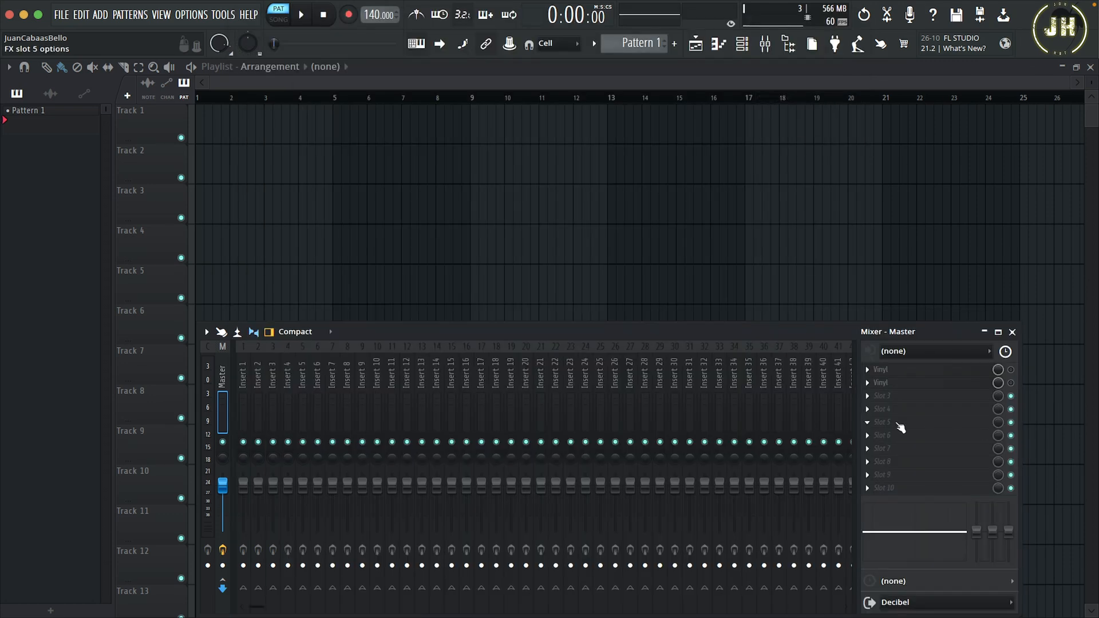
click(869, 396)
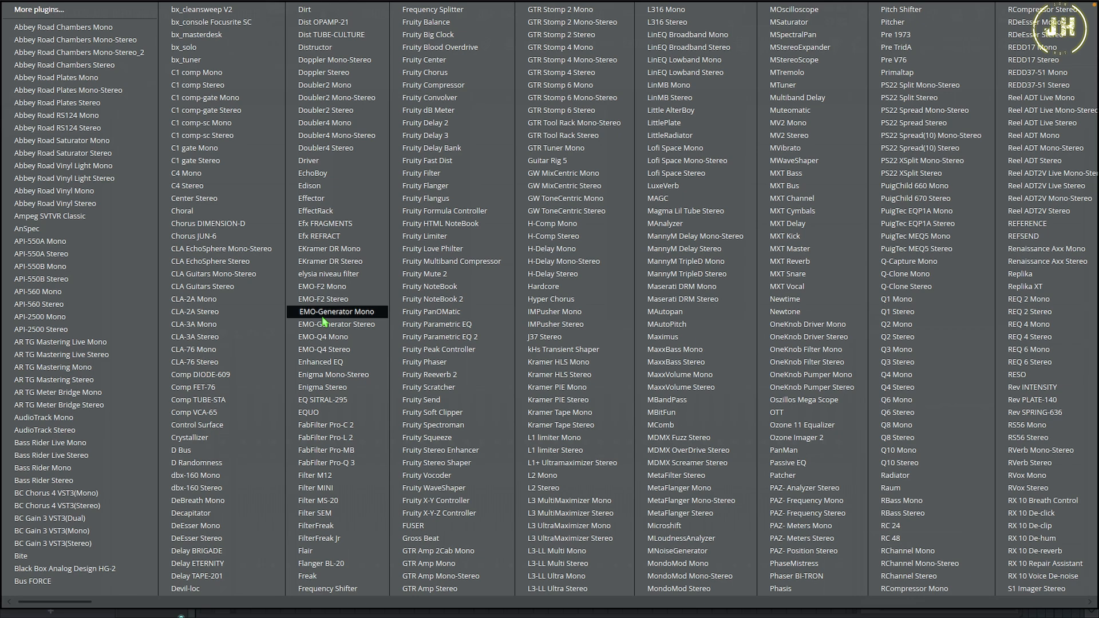
scroll(324, 322, down, 5)
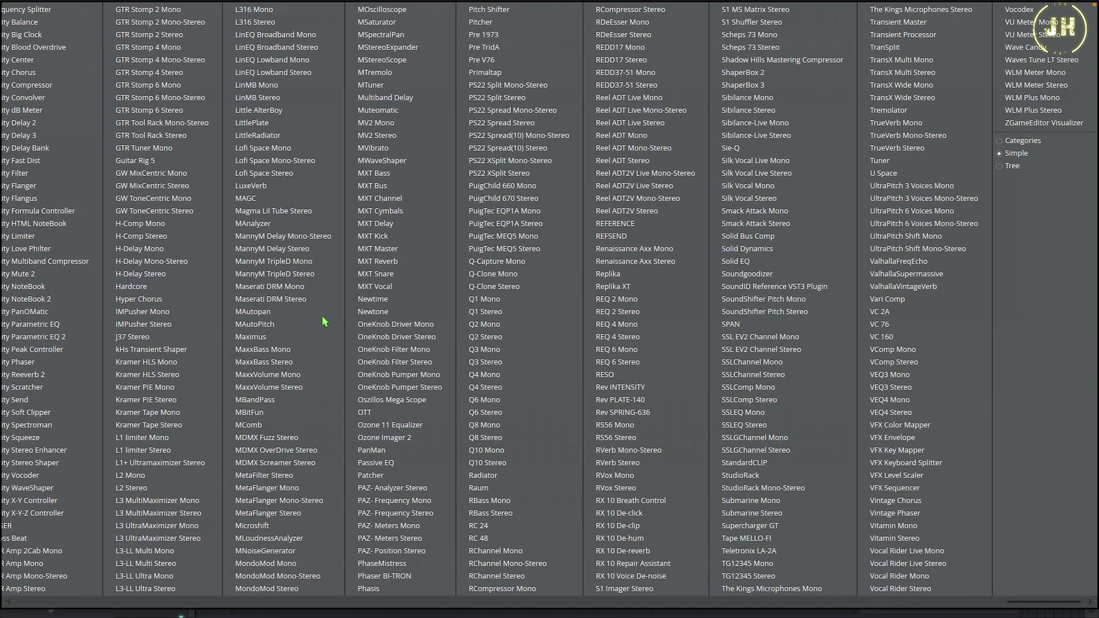
scroll(323, 320, up, 2)
scroll(322, 315, up, 2)
scroll(322, 314, down, 4)
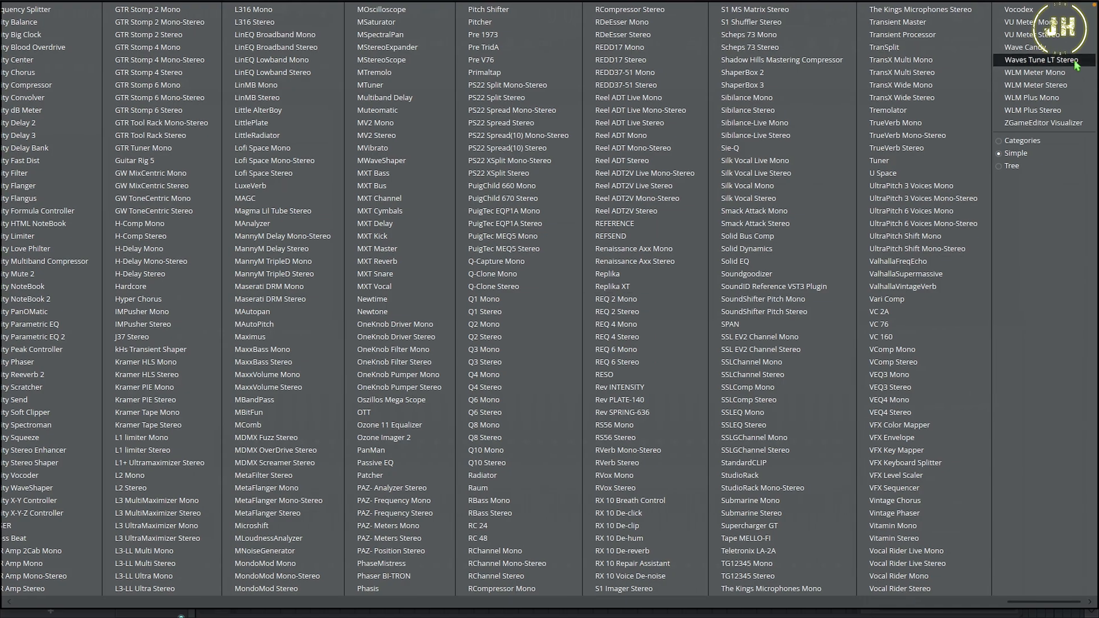
Switch the effect selection list to the Tree view and look through the Melda Production and FabFilter groups for slot 3.
click(1003, 166)
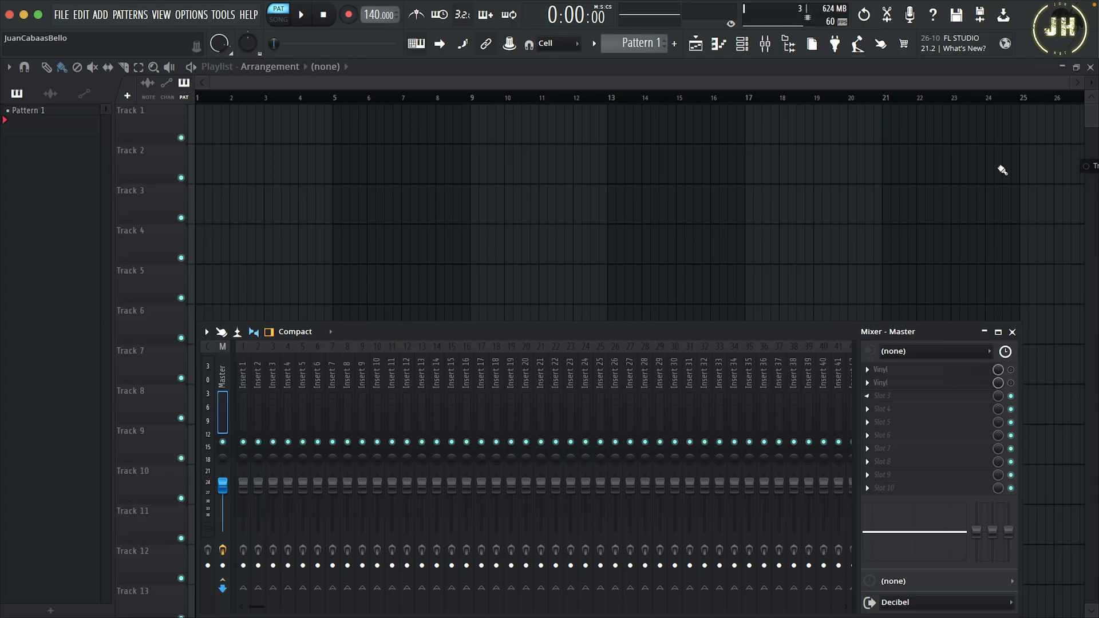
click(870, 399)
mouse_move(816, 334)
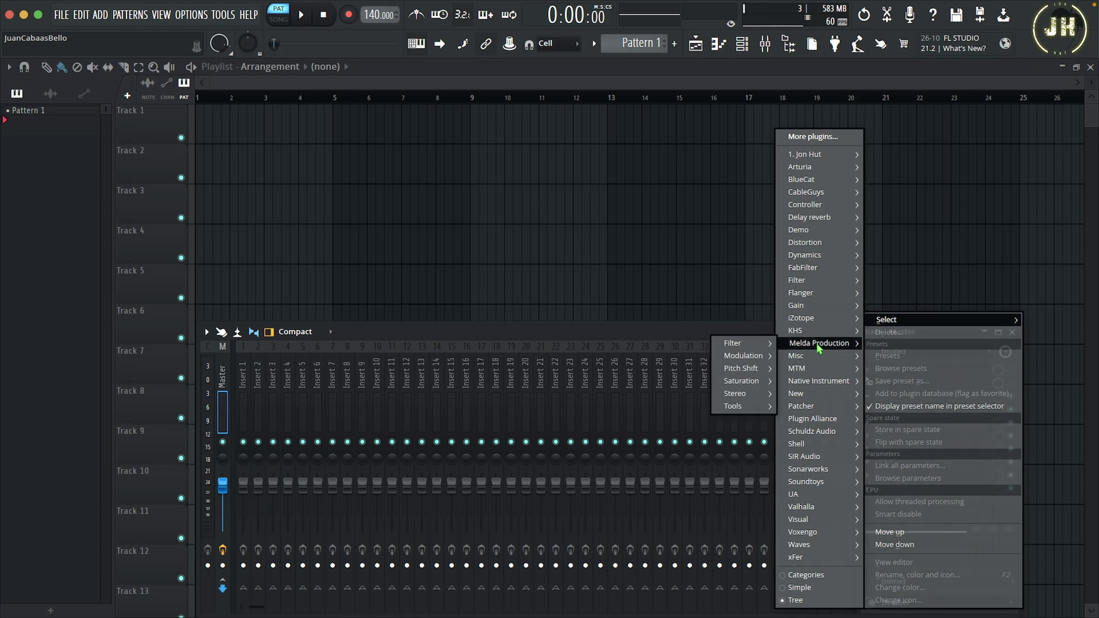
mouse_move(809, 270)
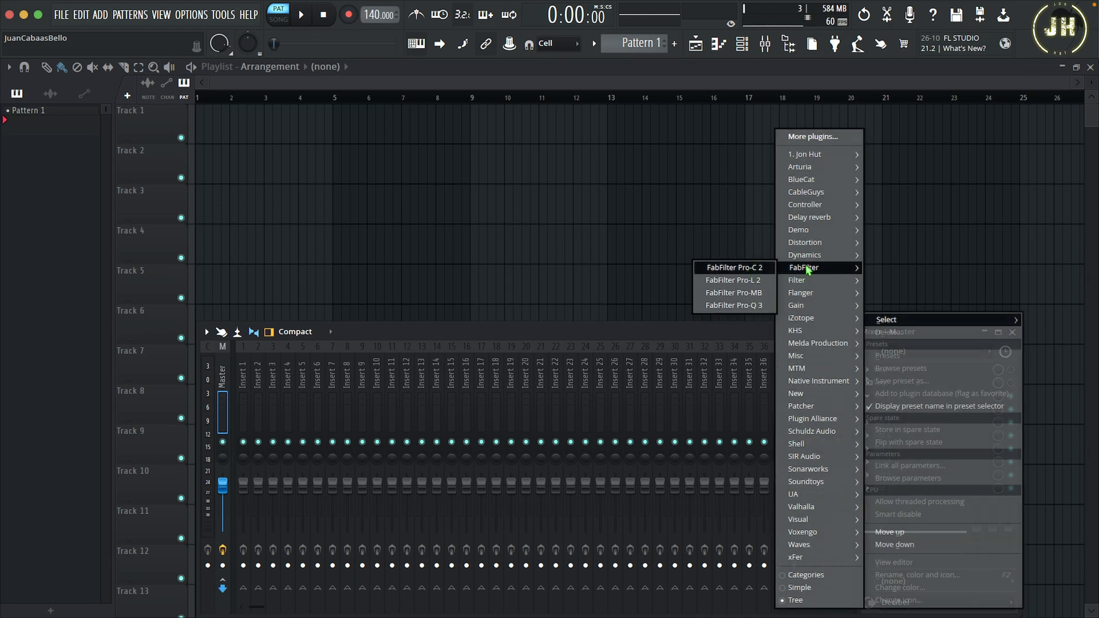
click(604, 332)
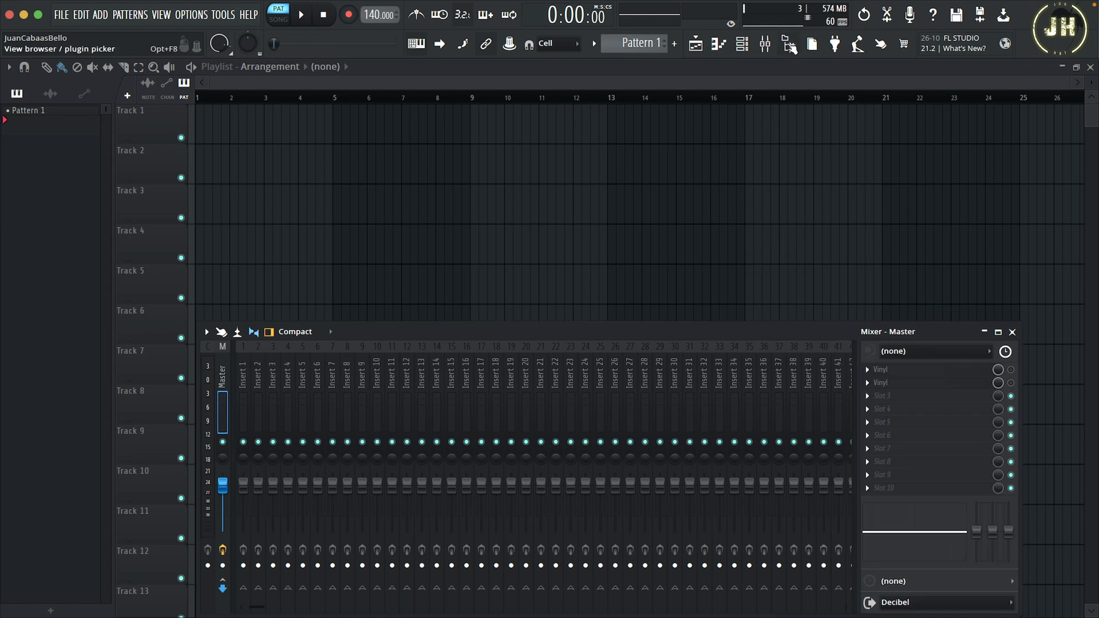
Show the browser, open the Plugin database folder in Finder, and collapse its Effects folder.
click(185, 45)
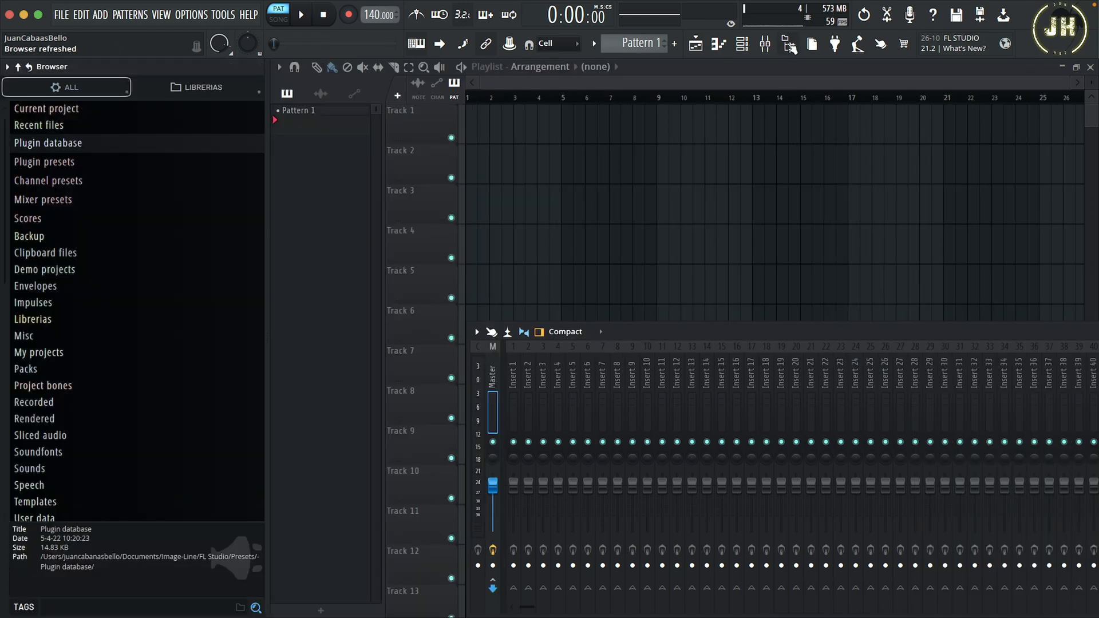
right_click(59, 145)
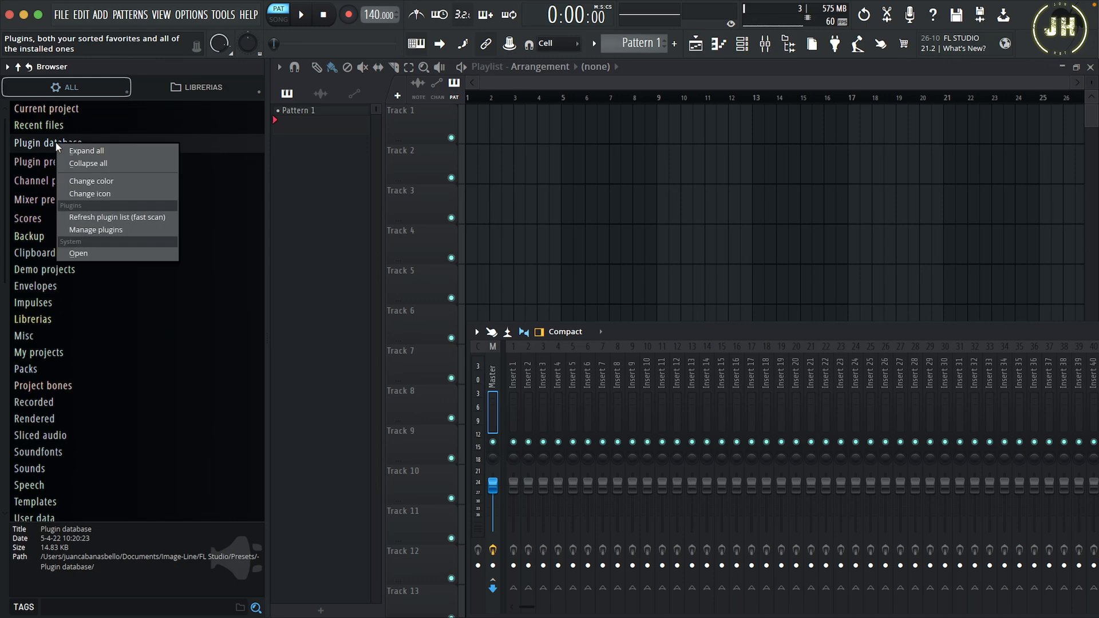
click(79, 254)
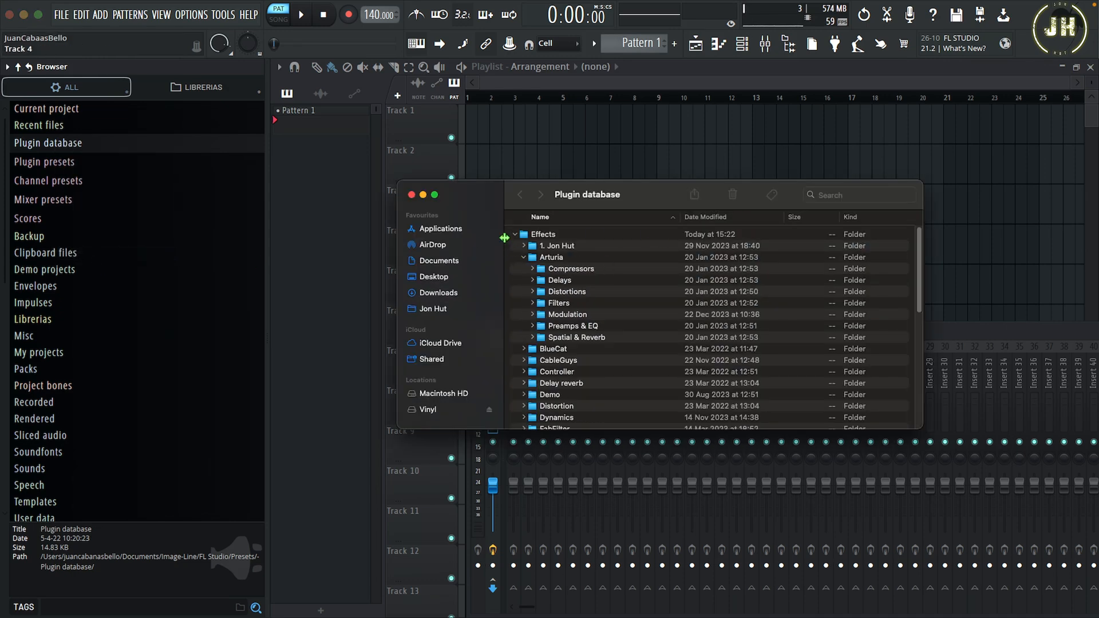
click(515, 235)
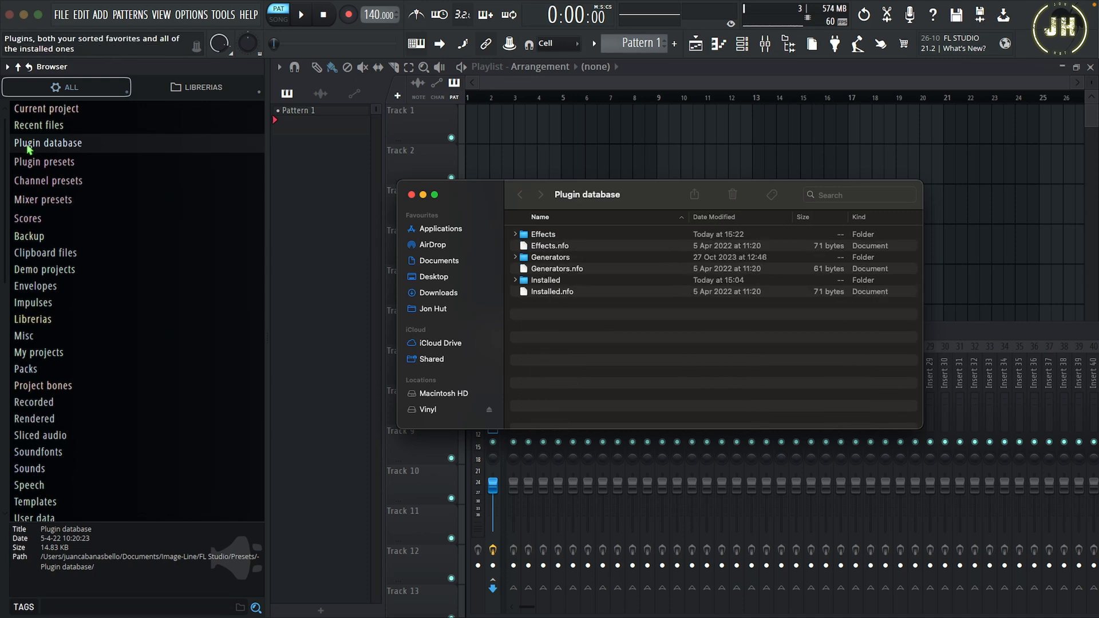
Expand the Plugin database entry in the browser and bring its Finder folder back into view.
click(47, 142)
click(47, 142)
mouse_move(2, 326)
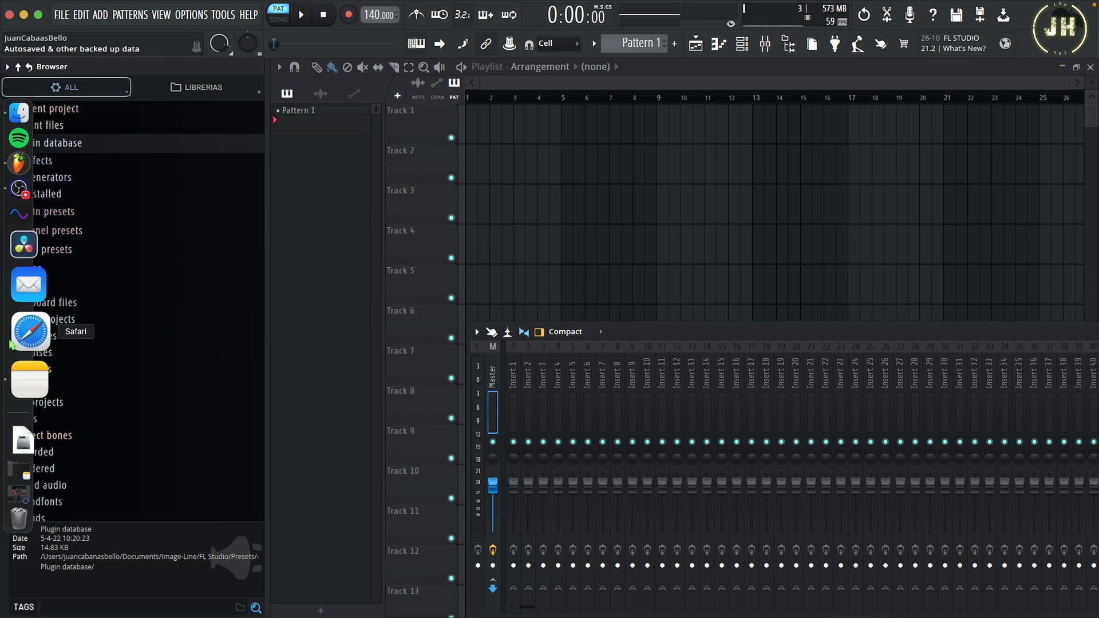
click(30, 145)
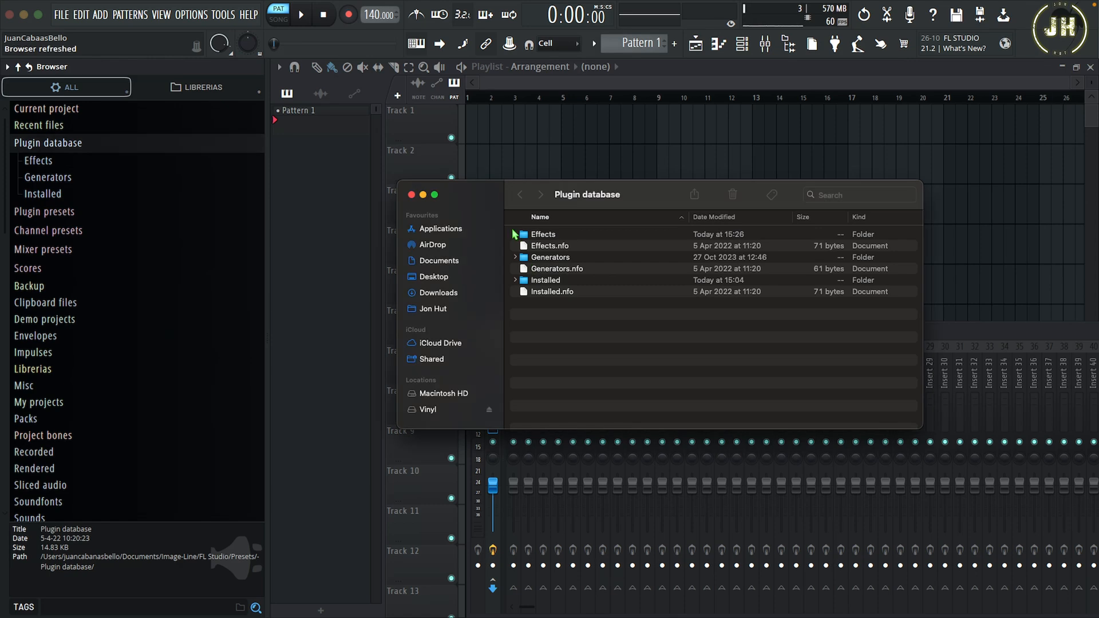
Move Vinyl.fst from the Effects folder of the plugin database into the iZotope subfolder.
click(516, 235)
scroll(578, 319, down, 1)
scroll(578, 320, up, 1)
scroll(565, 321, down, 8)
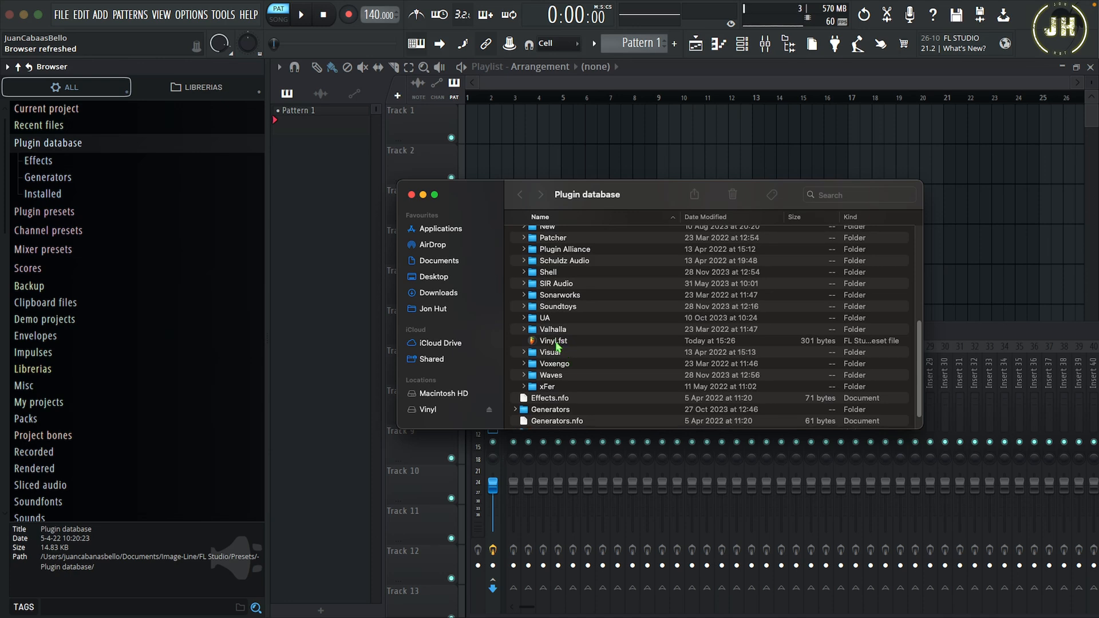
scroll(553, 333, up, 5)
scroll(553, 333, down, 1)
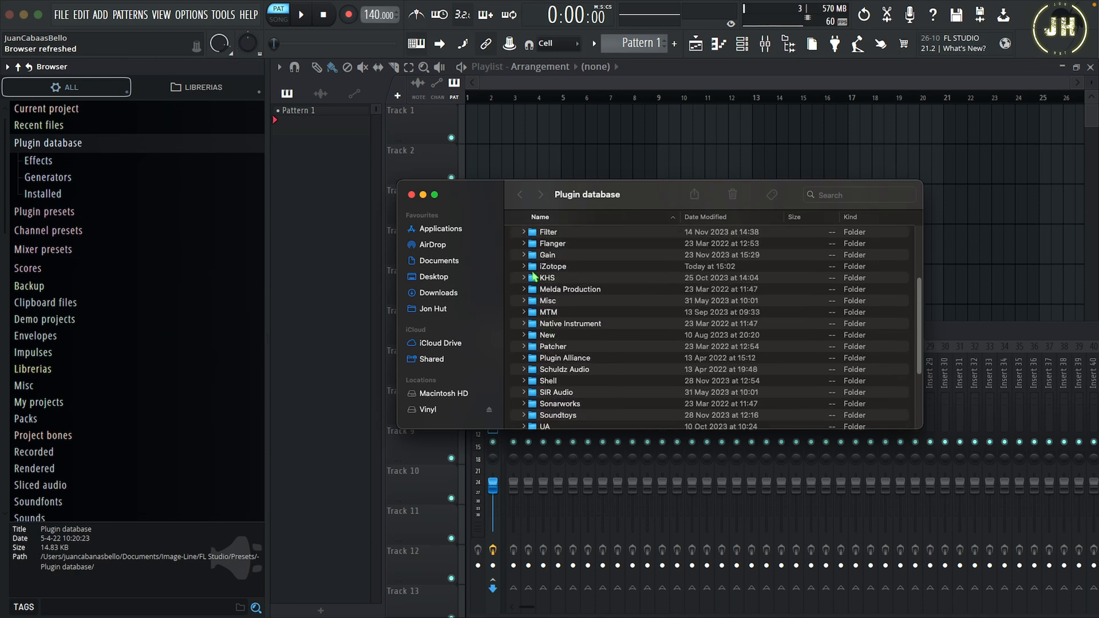
click(524, 266)
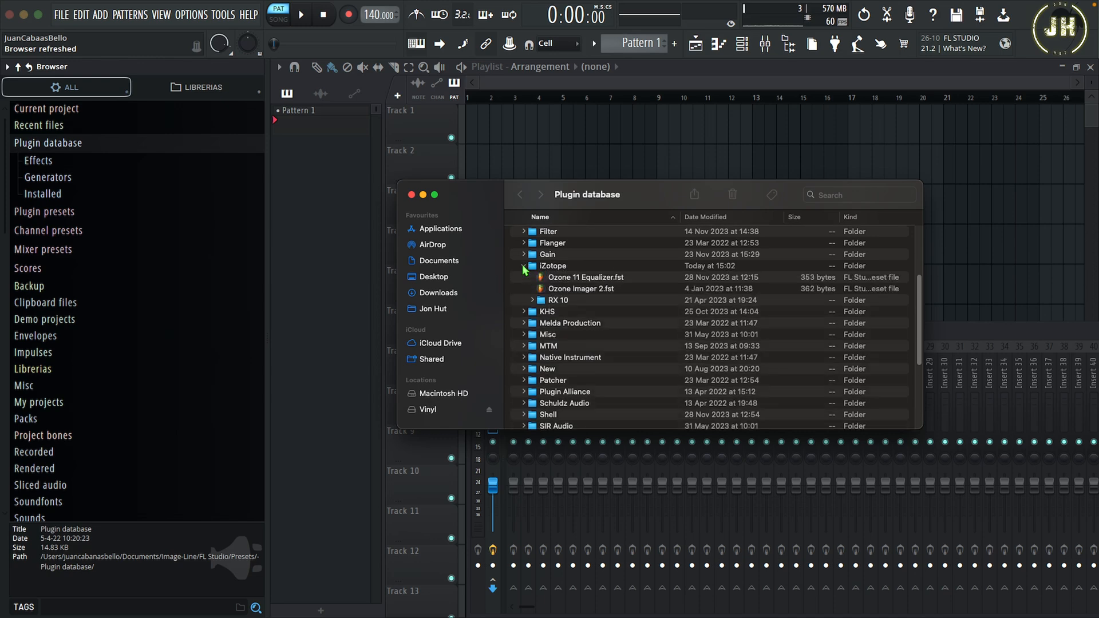
scroll(565, 344, down, 4)
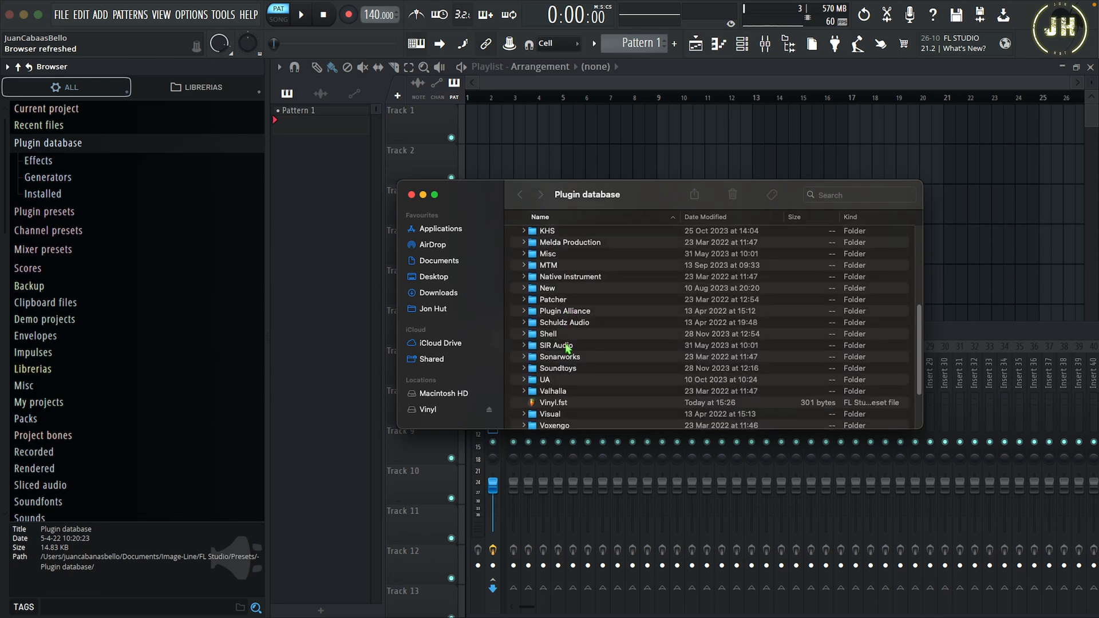
click(547, 405)
mouse_move(555, 406)
mouse_down()
mouse_move(550, 232)
mouse_move(554, 401)
mouse_up()
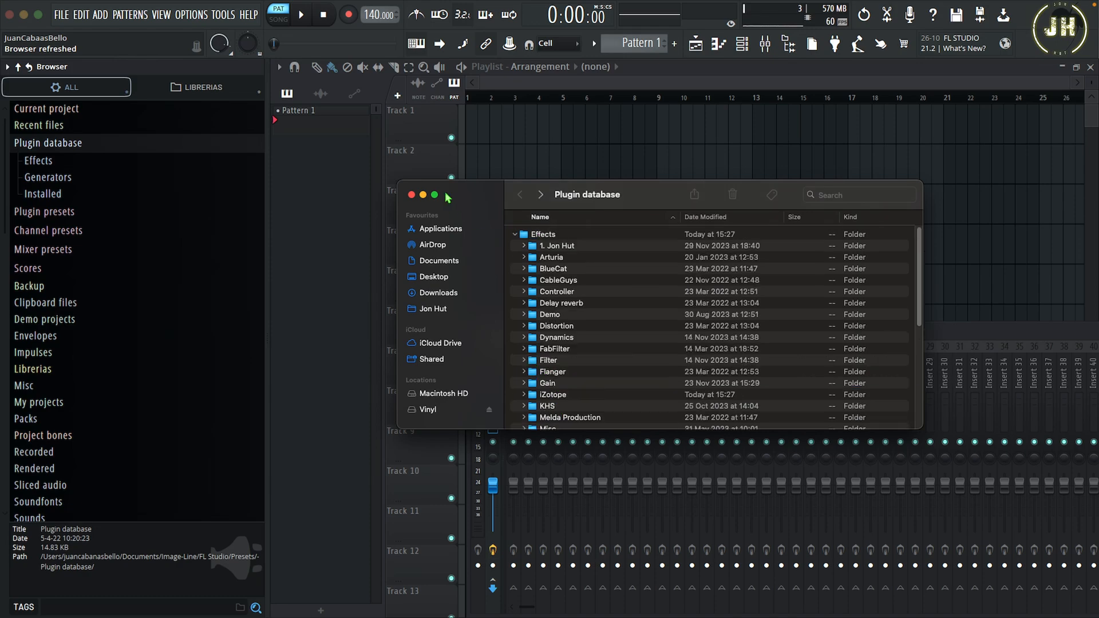
Create a folder named Compressors inside the Effects folder, and remove that folder again.
click(435, 195)
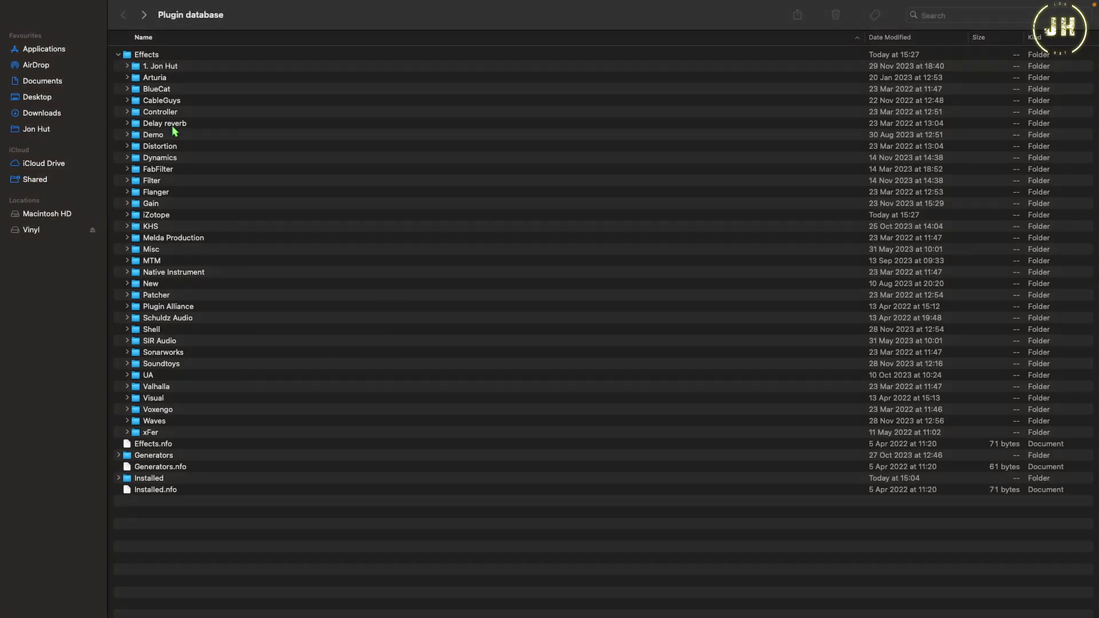
double_click(148, 55)
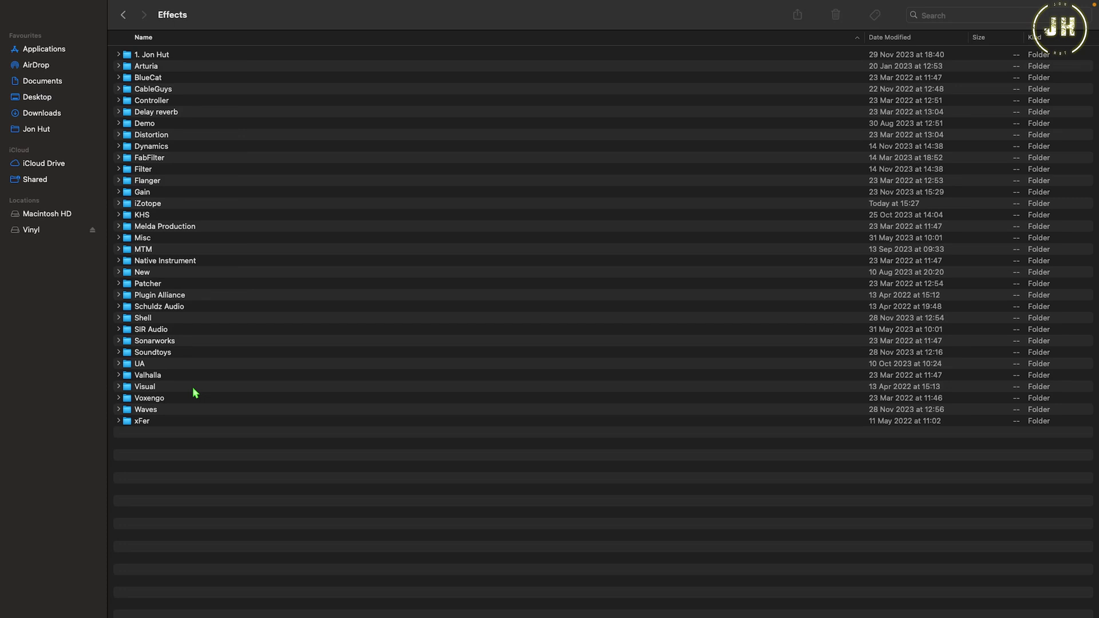
right_click(189, 478)
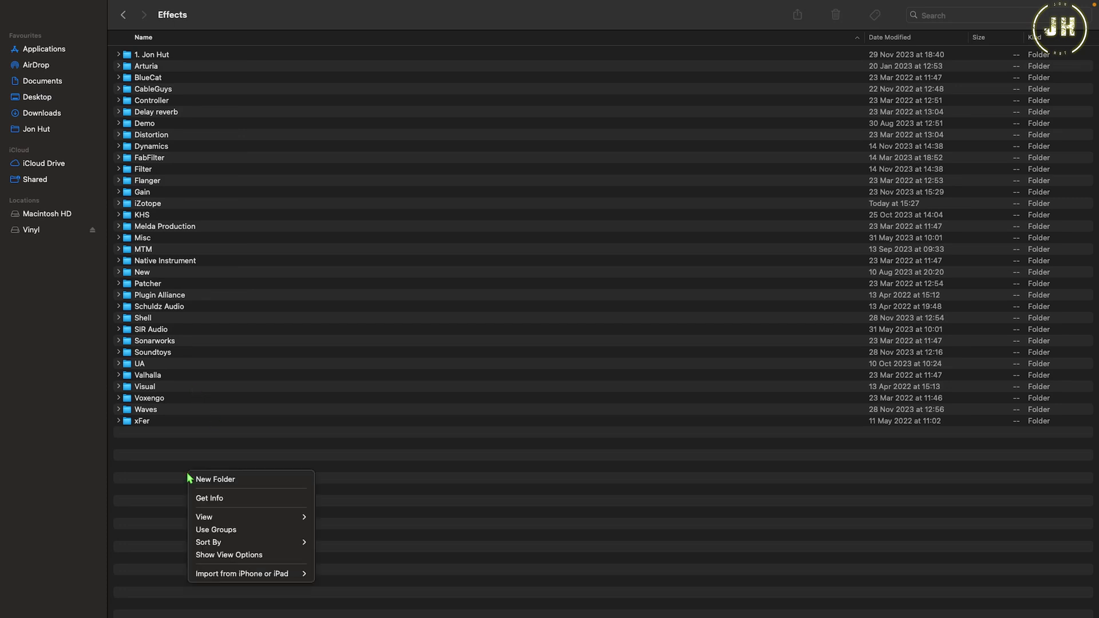
click(226, 480)
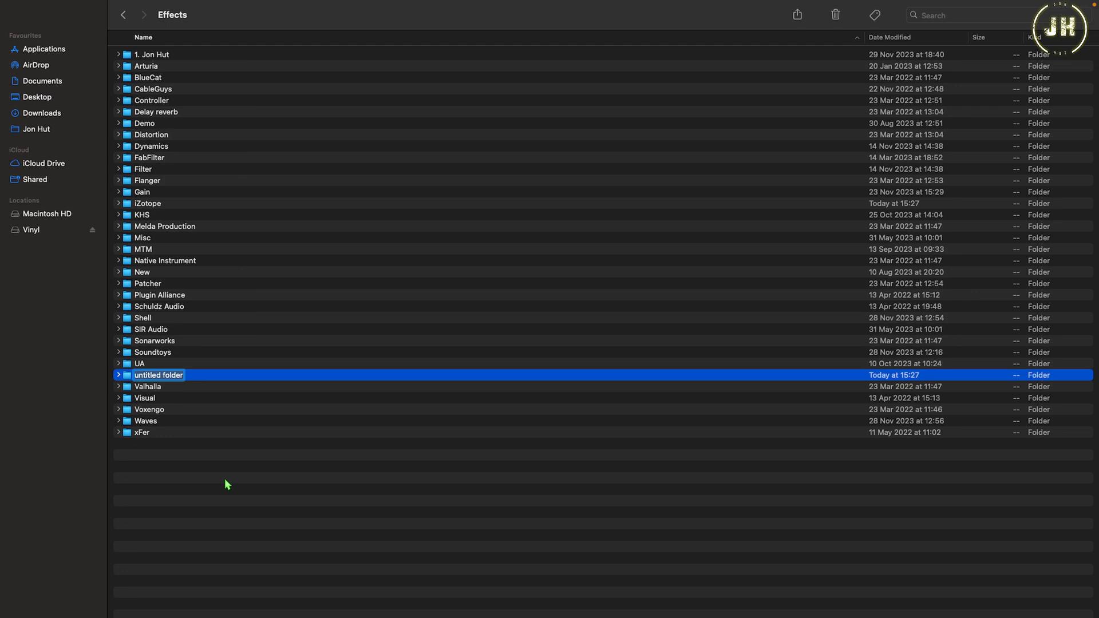
text(Compressors)
key(Return)
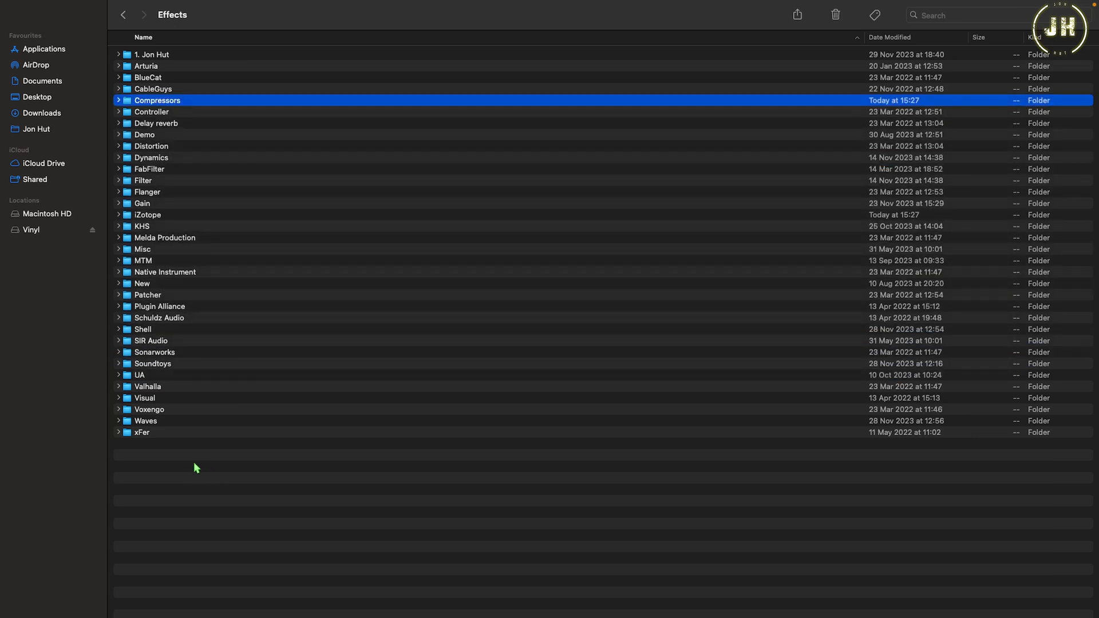
right_click(164, 105)
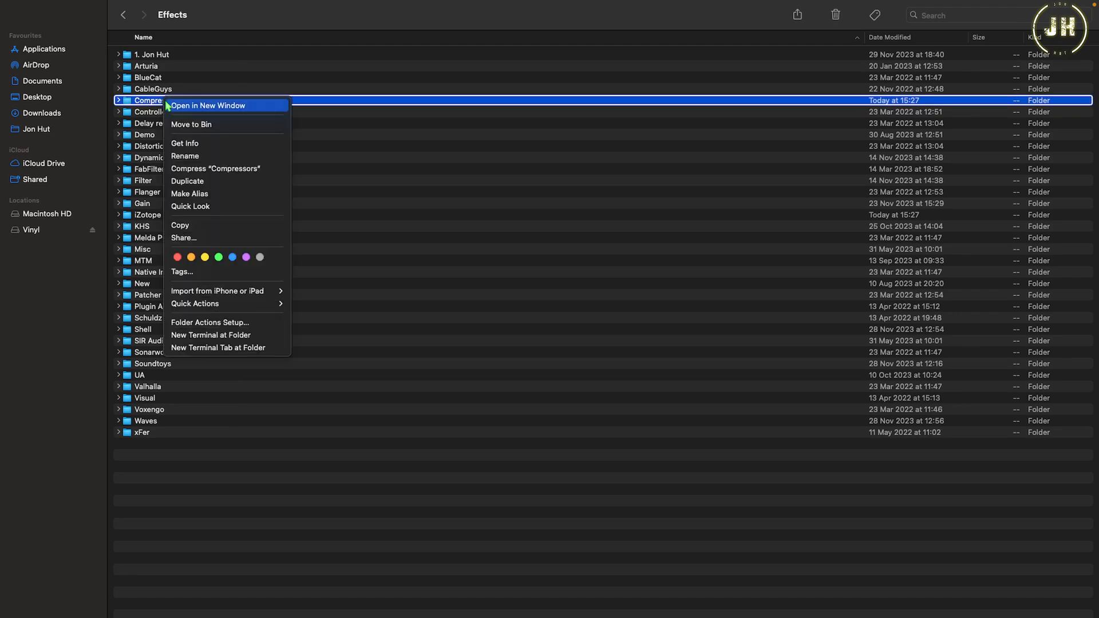
key(Escape)
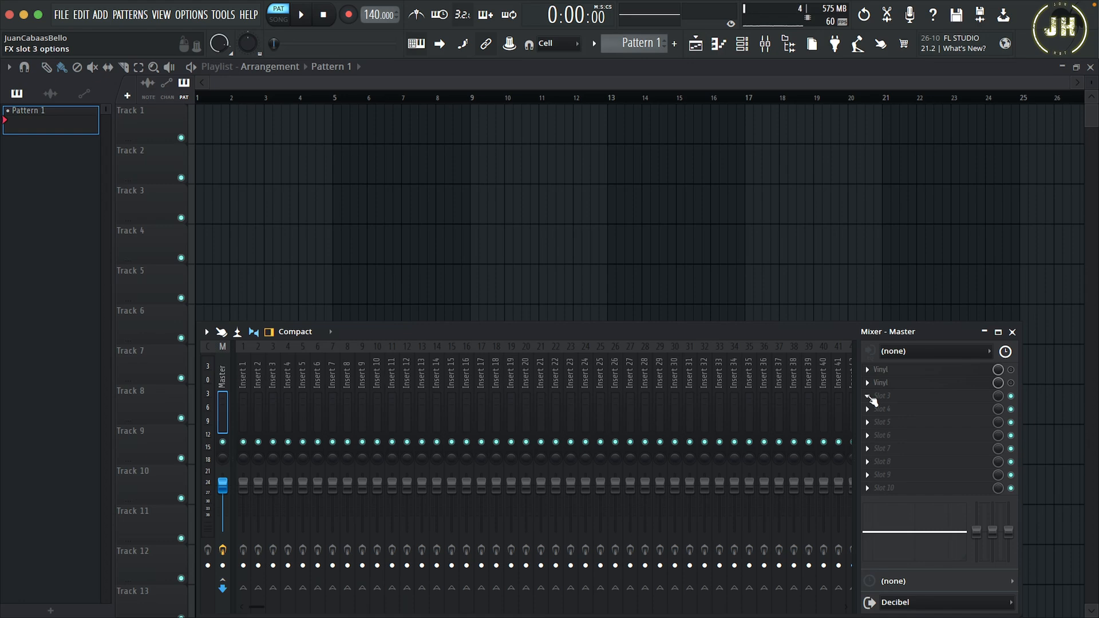
Load Vinyl from the iZotope group into slot 3 of the Master mixer track.
click(870, 398)
mouse_move(807, 324)
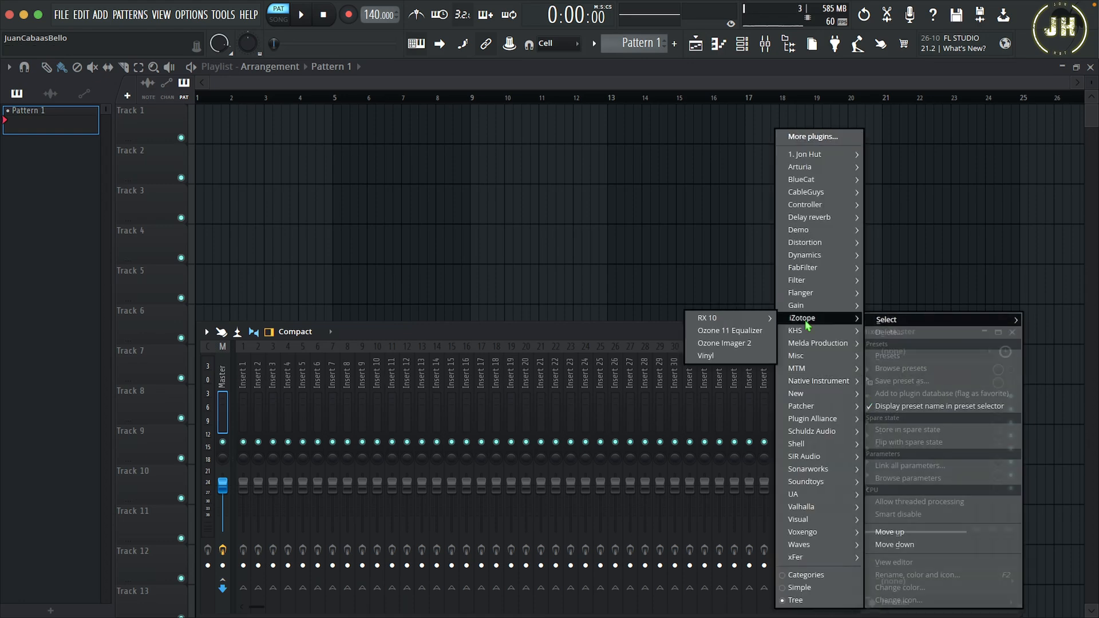
click(710, 356)
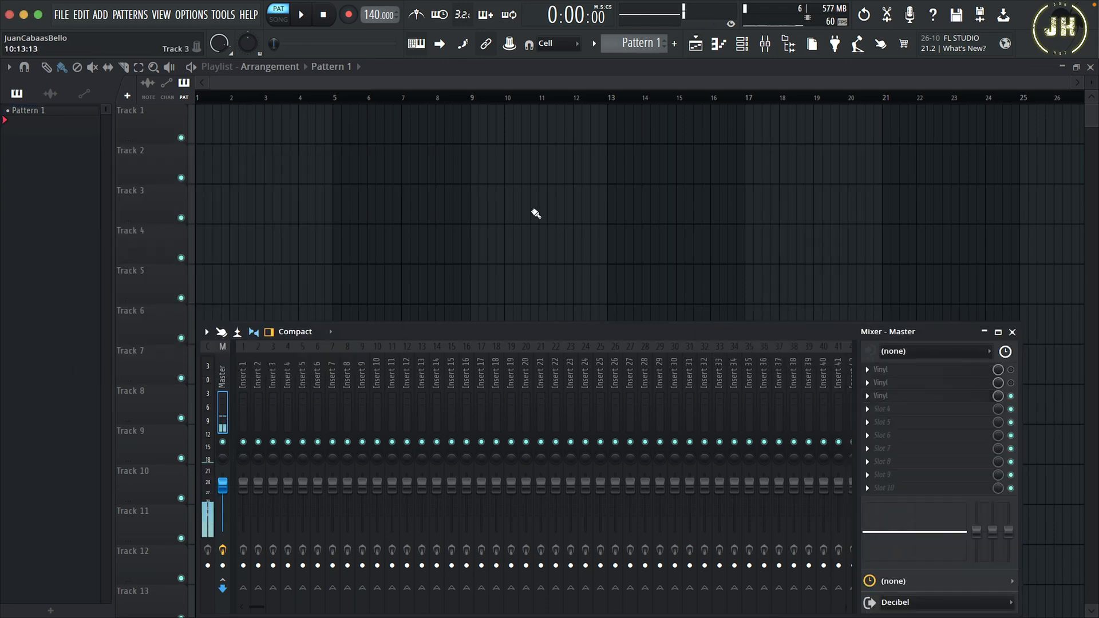
Look through the groups of generator plugins that can be added as channels, such as Arturia and Drum.
click(101, 16)
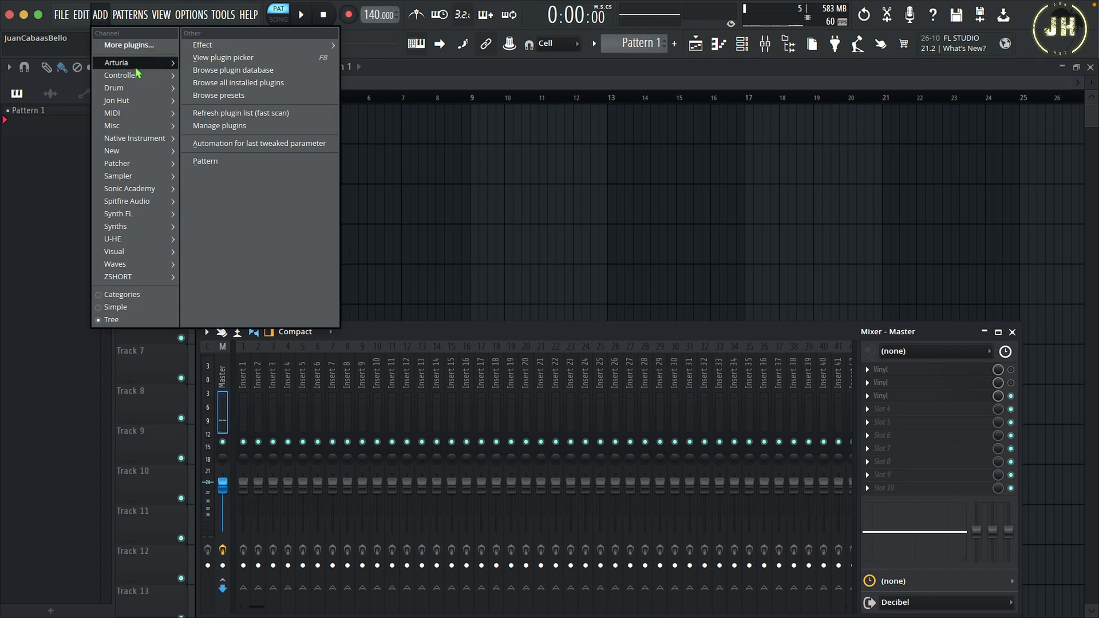
mouse_move(142, 75)
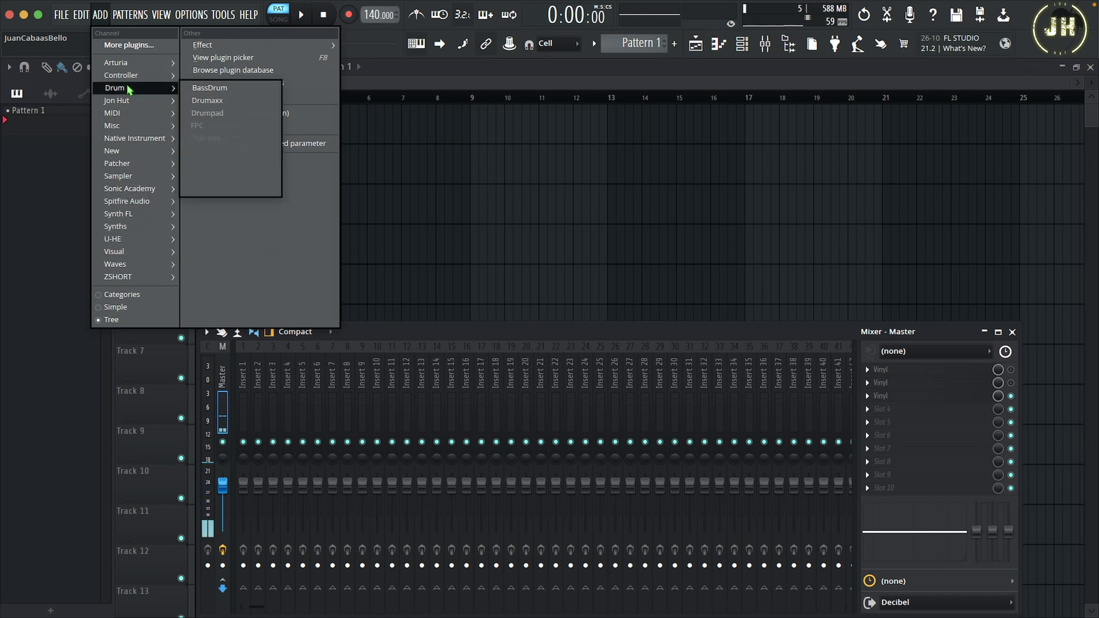
click(439, 224)
Open the Plugin database folder in Finder and examine the Generators folder and its Arturia subfolder.
key(alt+F8)
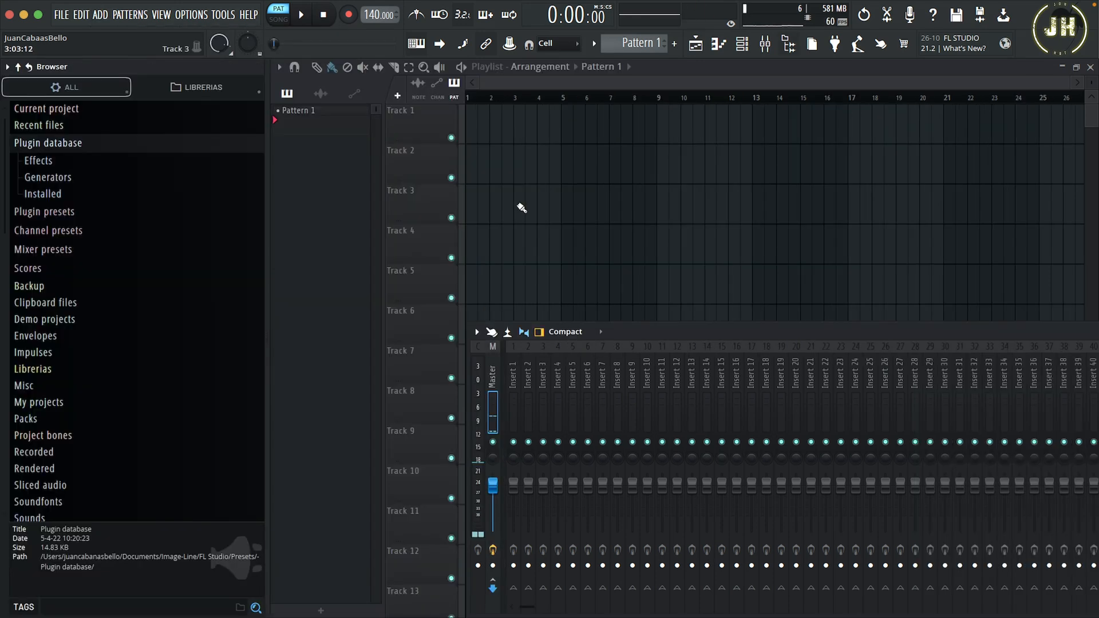
right_click(56, 143)
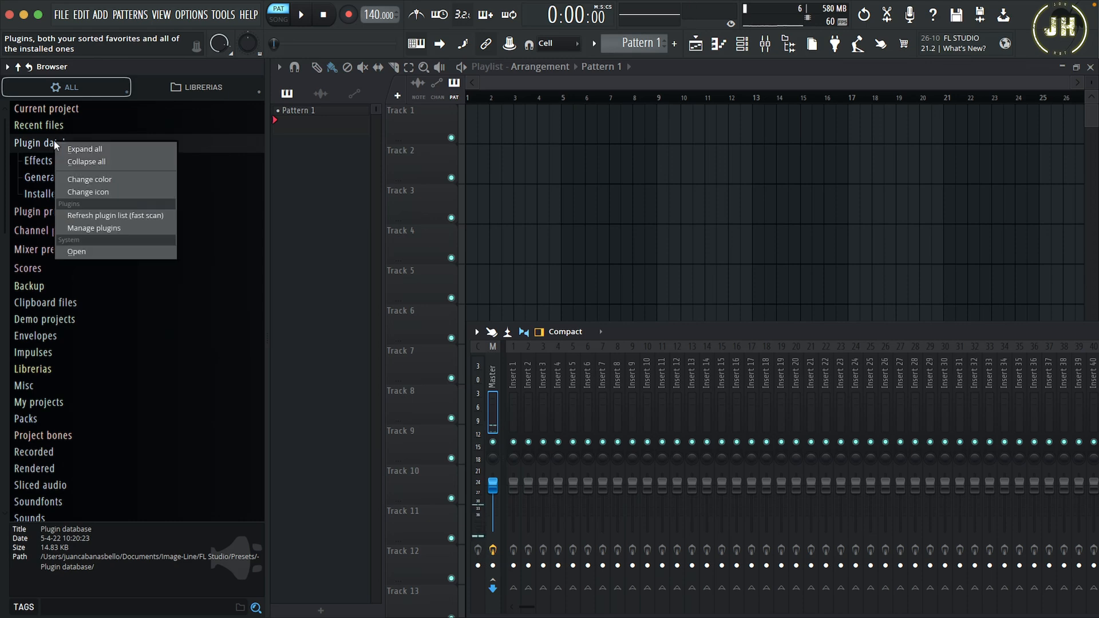
click(91, 252)
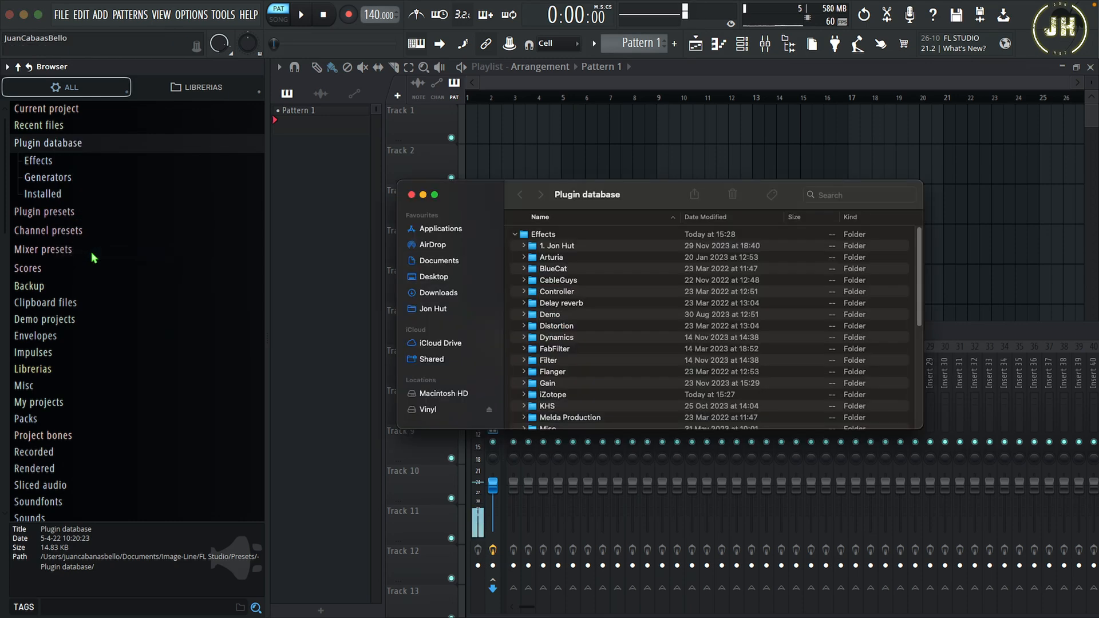
click(515, 234)
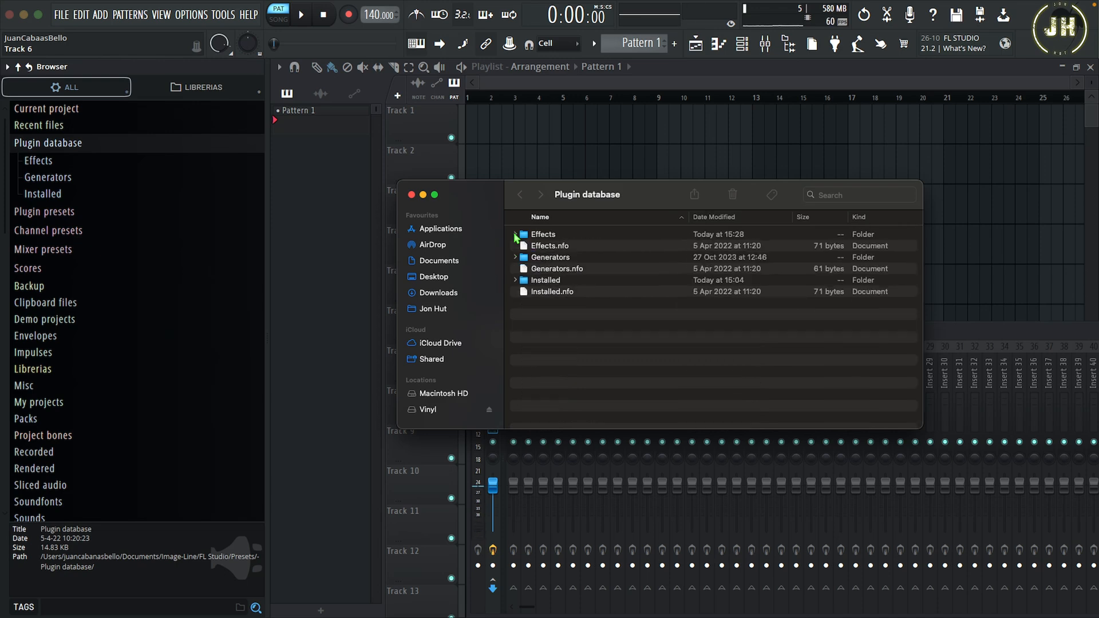
click(515, 258)
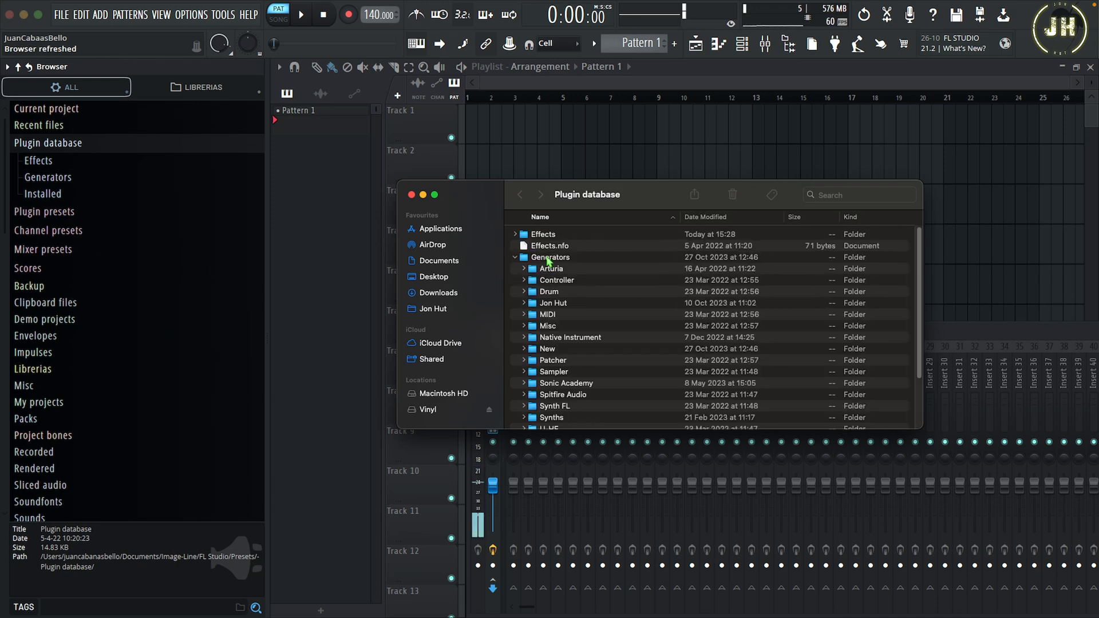
double_click(549, 262)
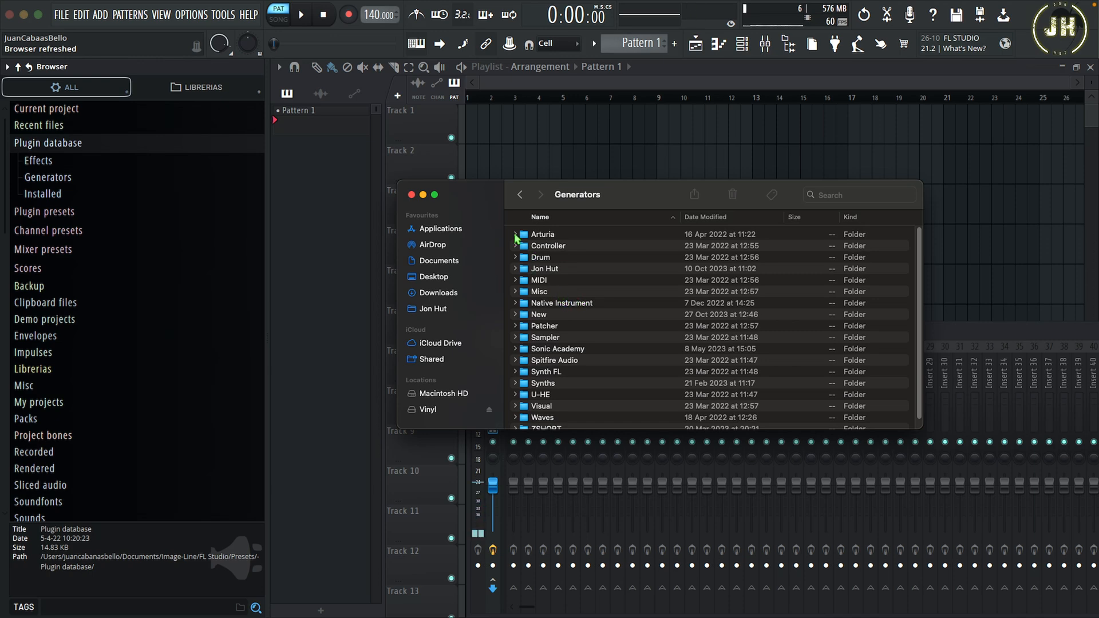
click(515, 235)
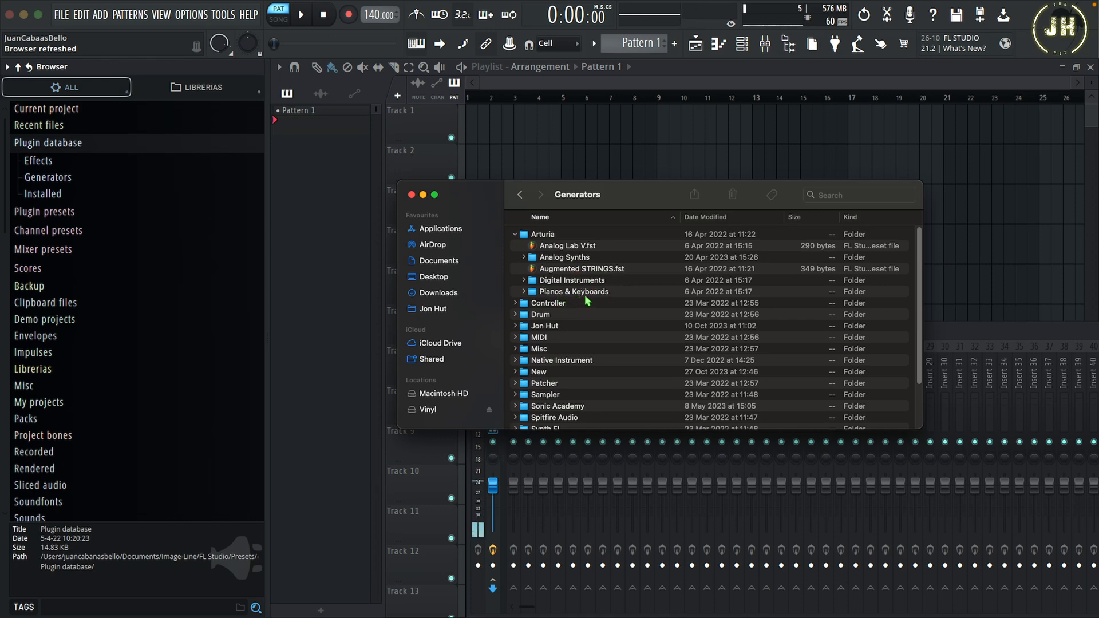
click(515, 234)
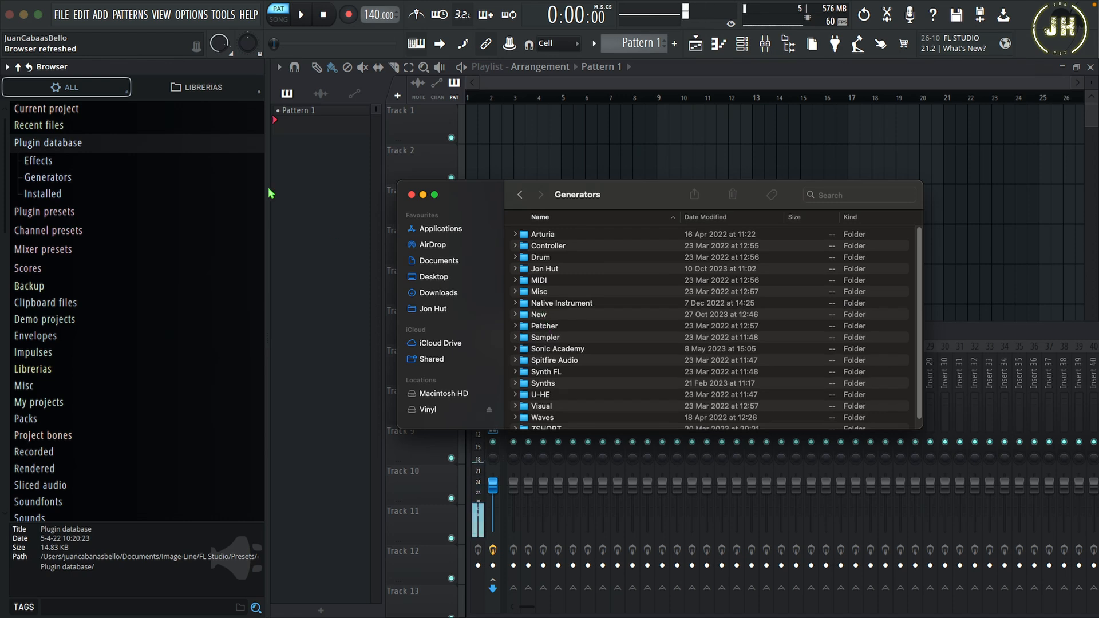
Open the Plugin database folder in Finder again and collapse its Generators folder.
right_click(60, 147)
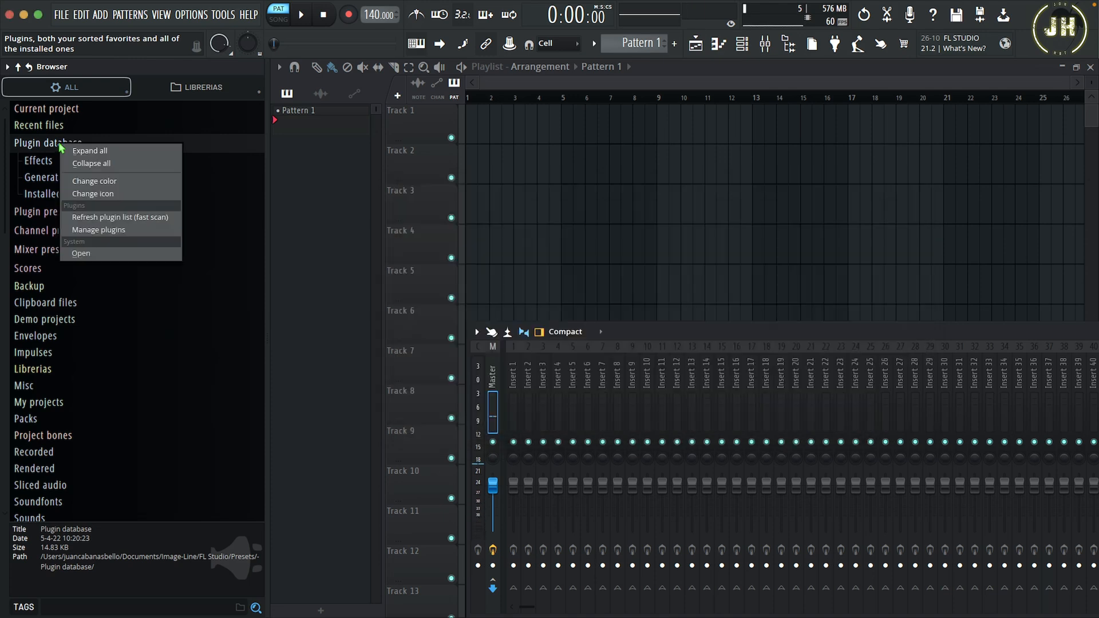
click(96, 256)
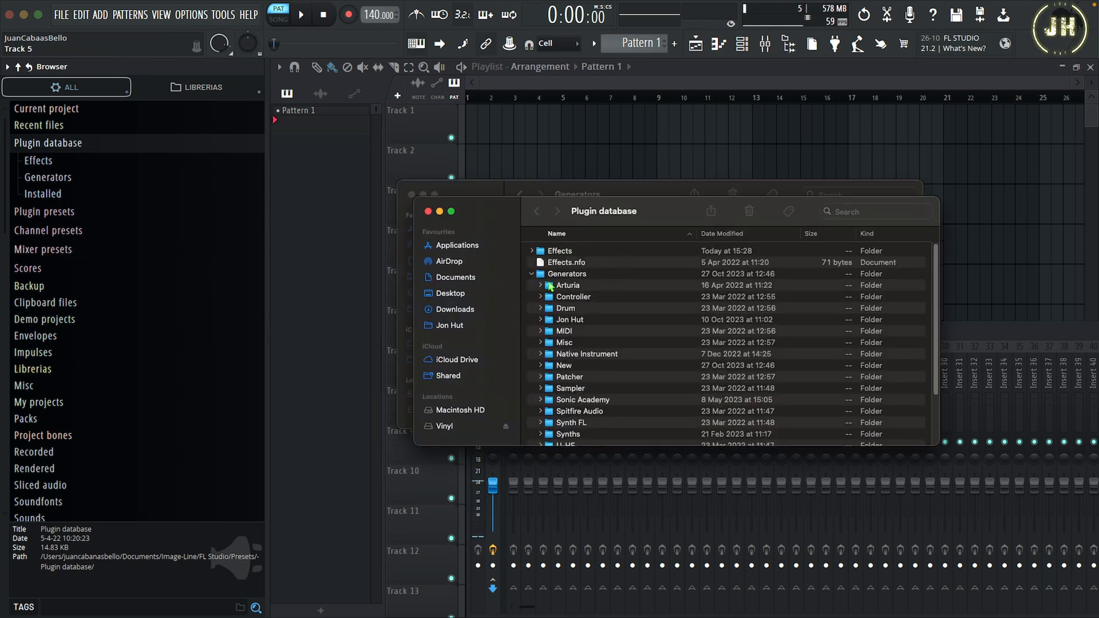
click(532, 274)
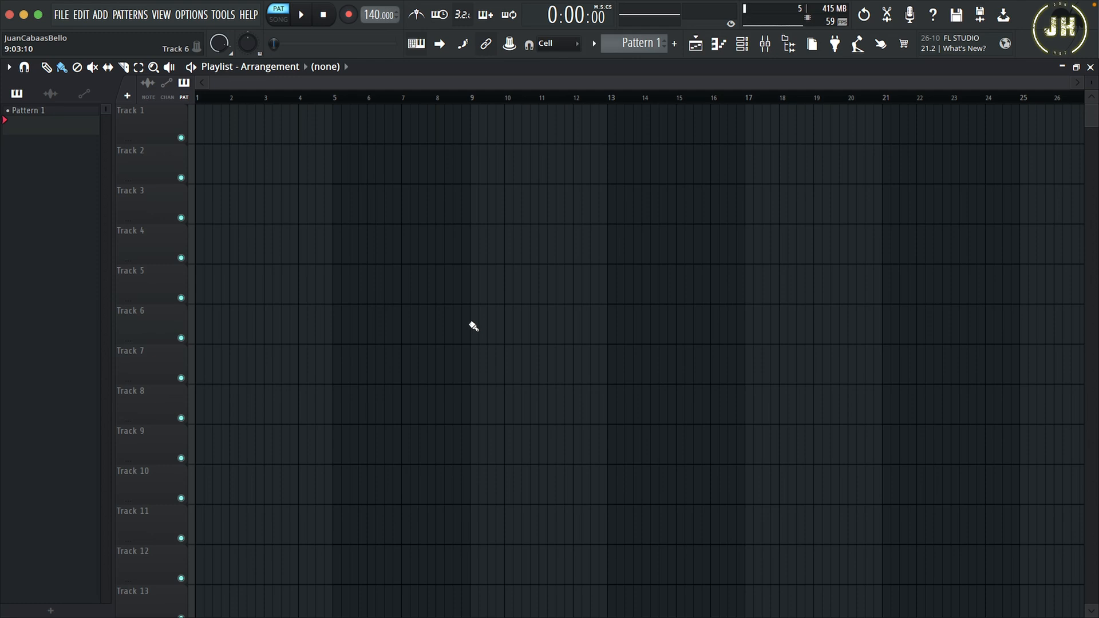
Add Diva from the U-HE generator group as a new channel.
click(104, 17)
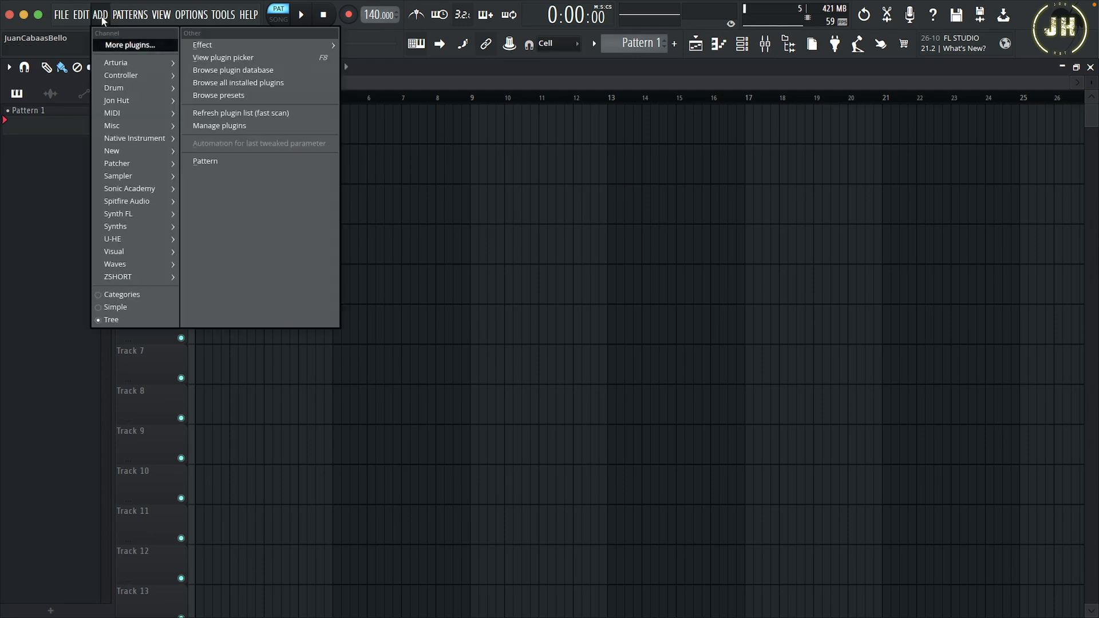
mouse_move(142, 245)
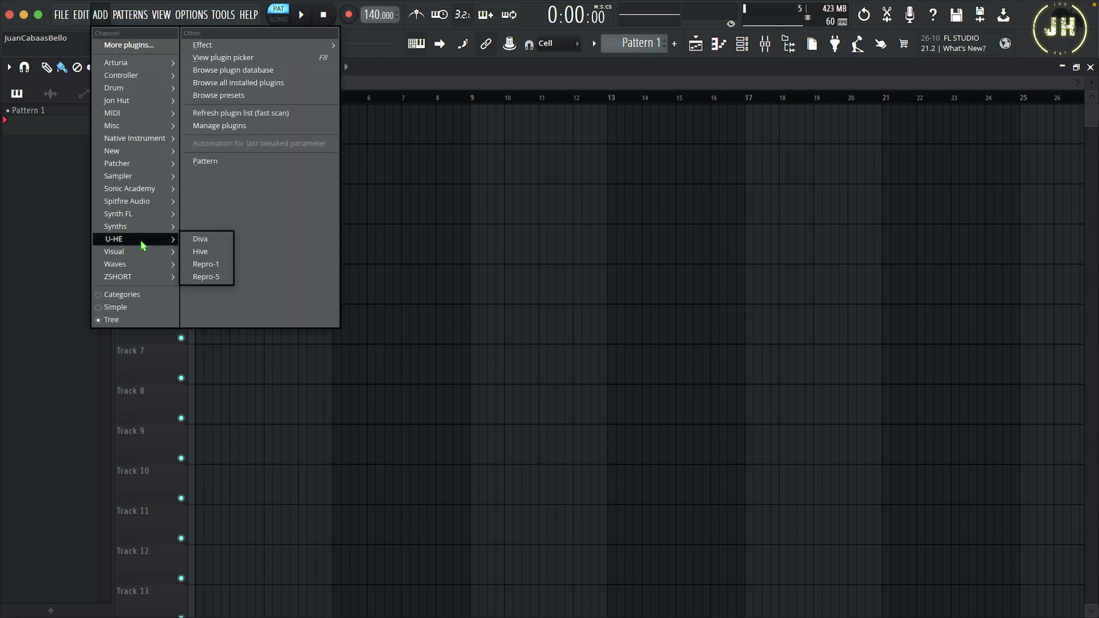
click(213, 241)
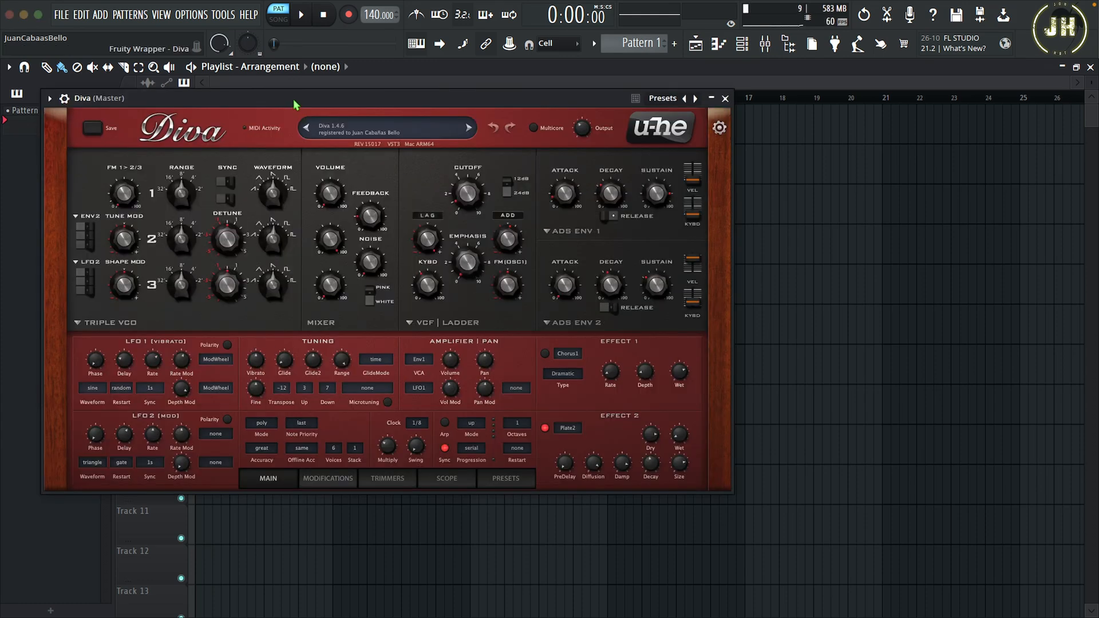
Load the Bass 3 preset from the nested Bass folder of Diva's User presets and return to the main synth page.
click(517, 481)
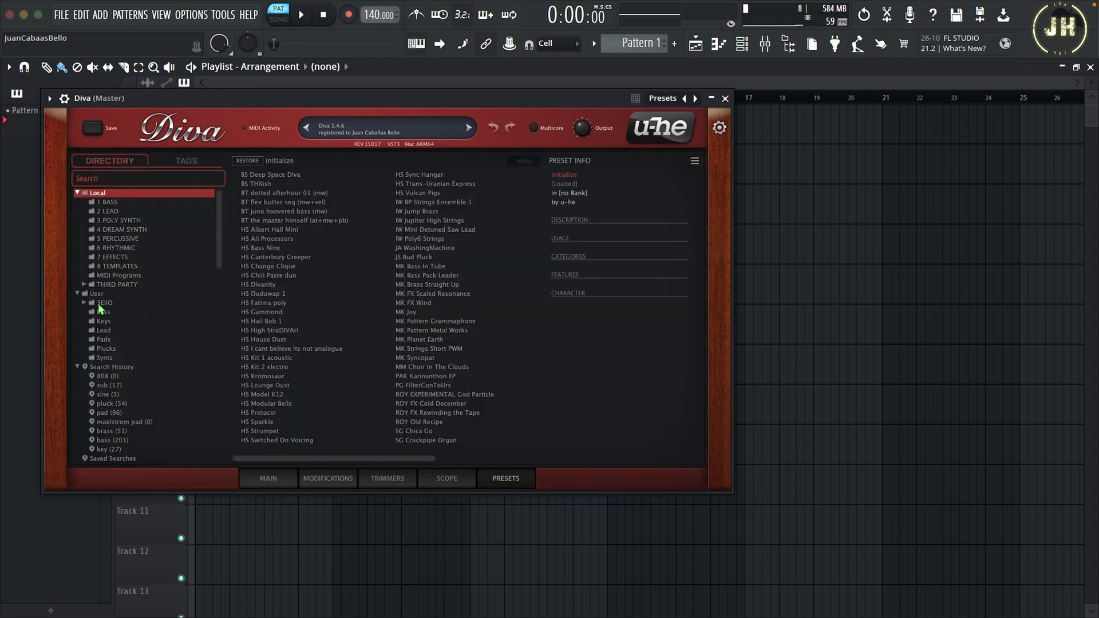
click(84, 303)
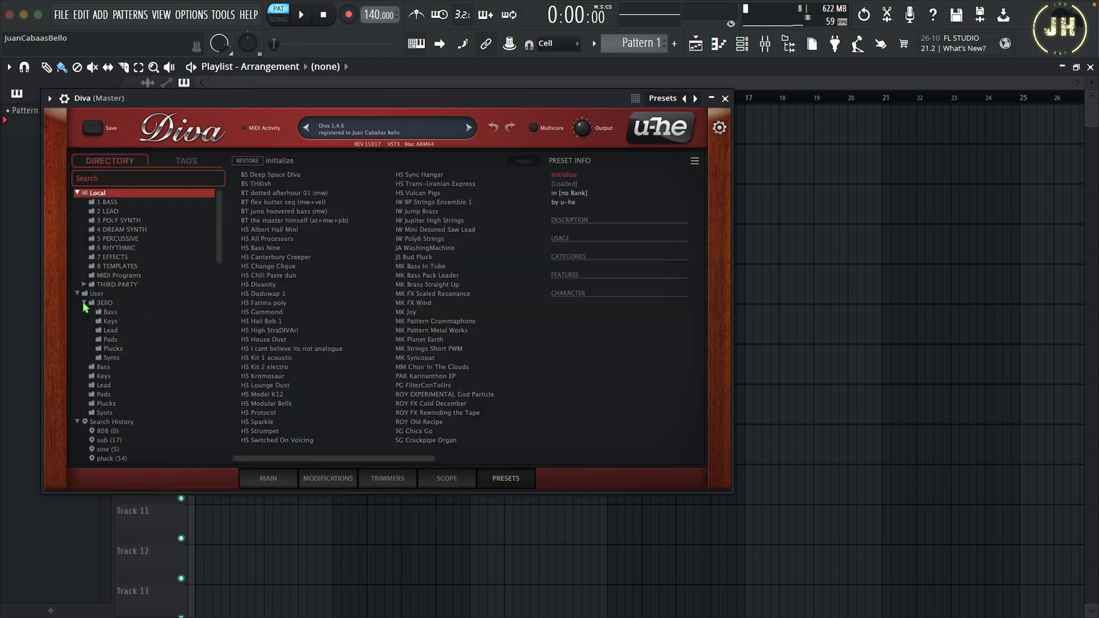
click(110, 313)
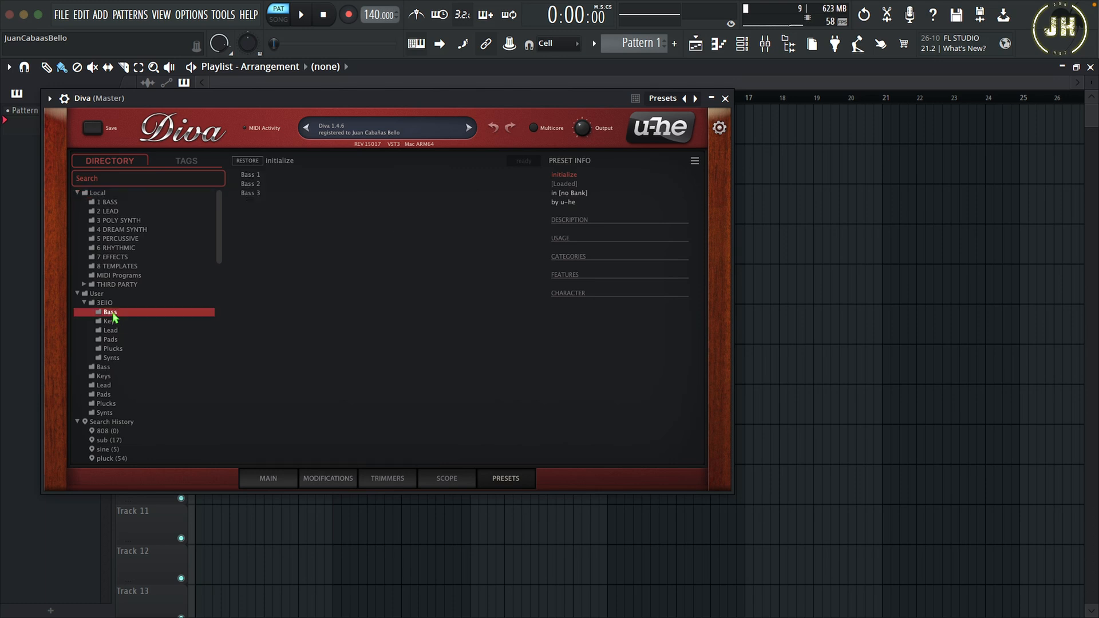
click(252, 194)
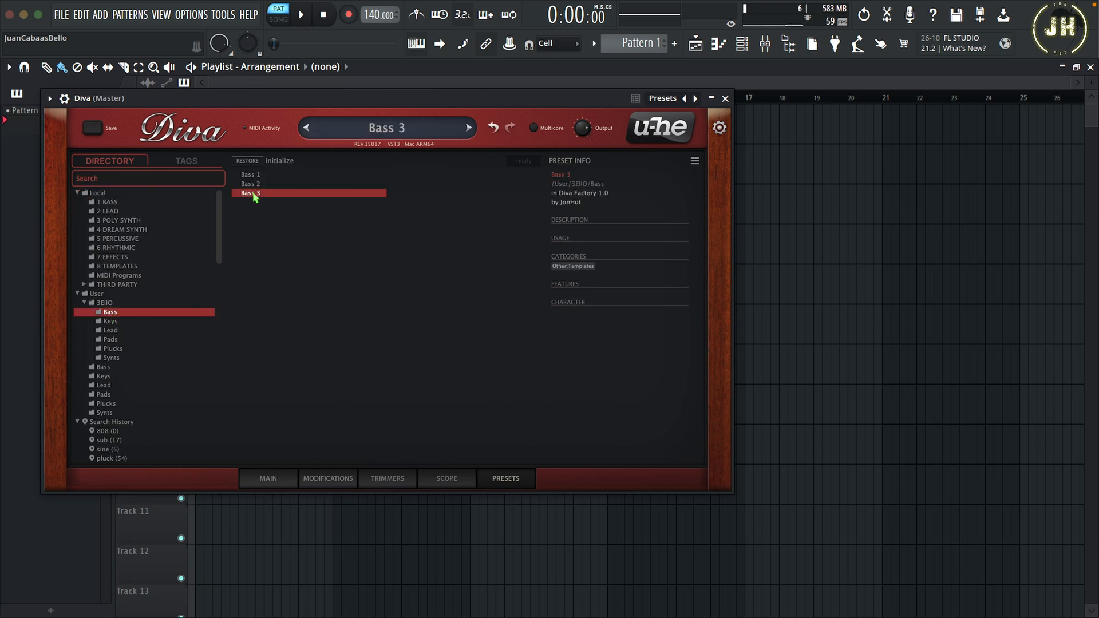
drag(360, 98, 444, 111)
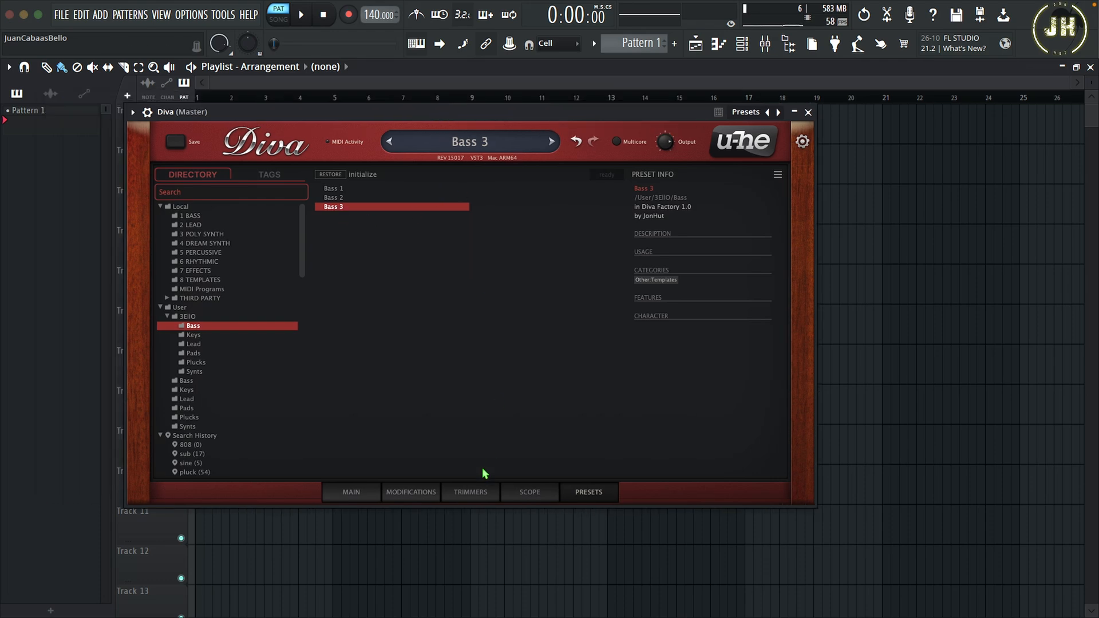
click(355, 494)
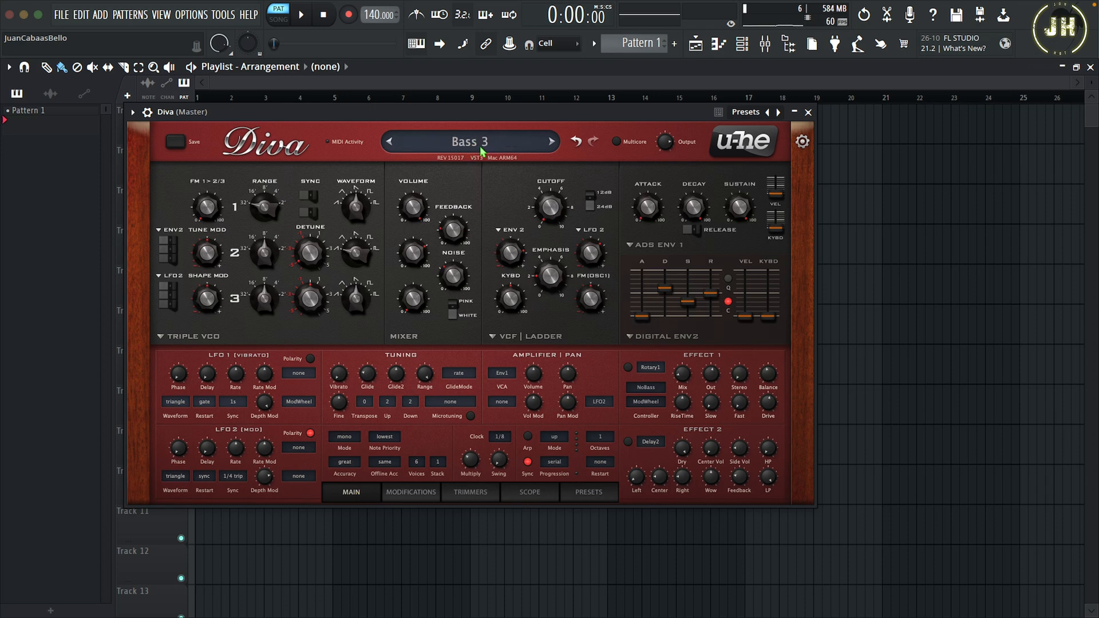
Add the PLK shortcut from the DIVA subgroup of ZSHORT as a channel and close its plugin window.
click(100, 15)
mouse_move(120, 278)
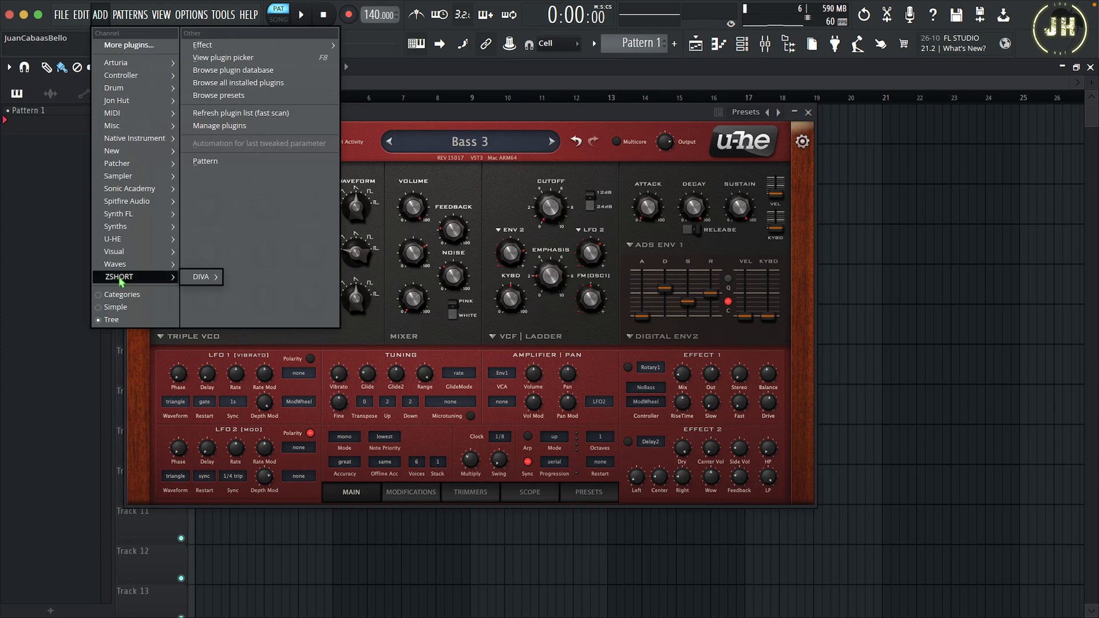
mouse_move(203, 283)
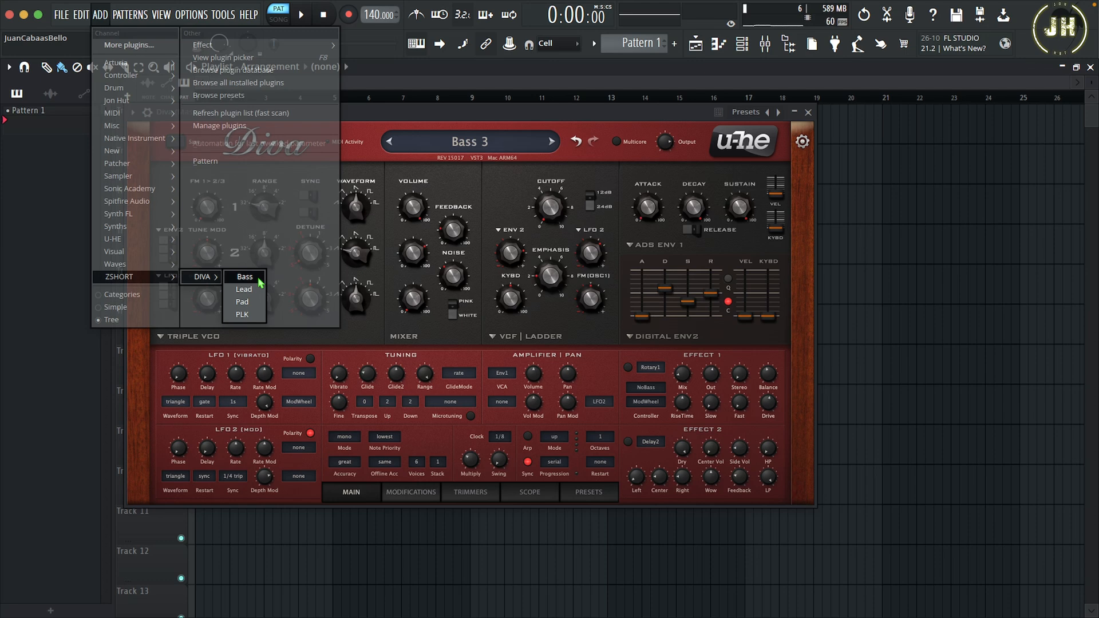
click(244, 315)
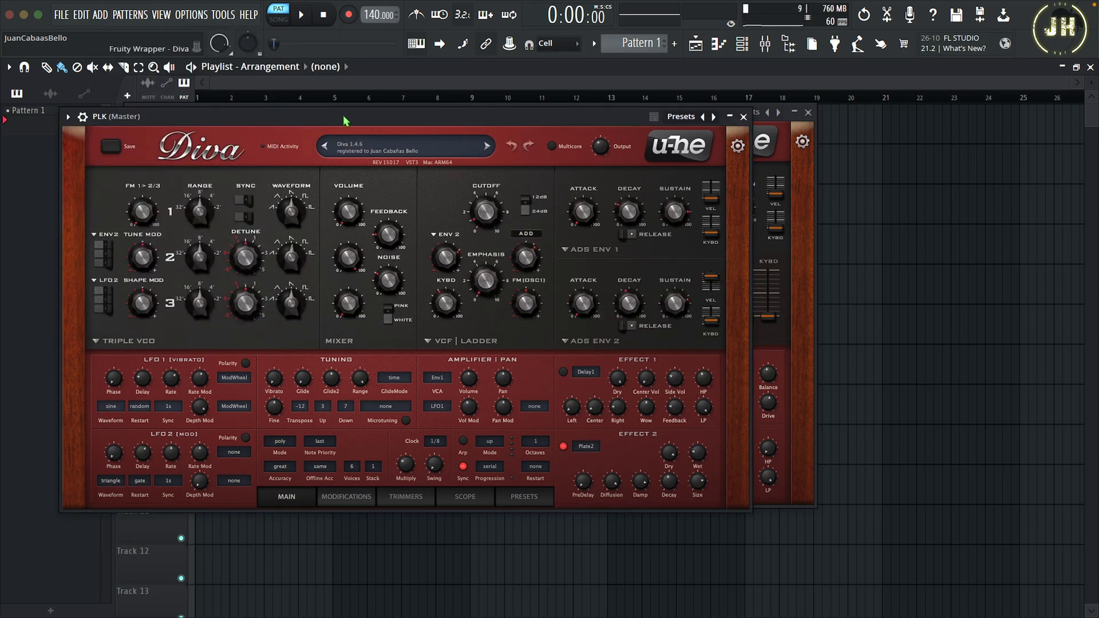
drag(343, 115, 386, 114)
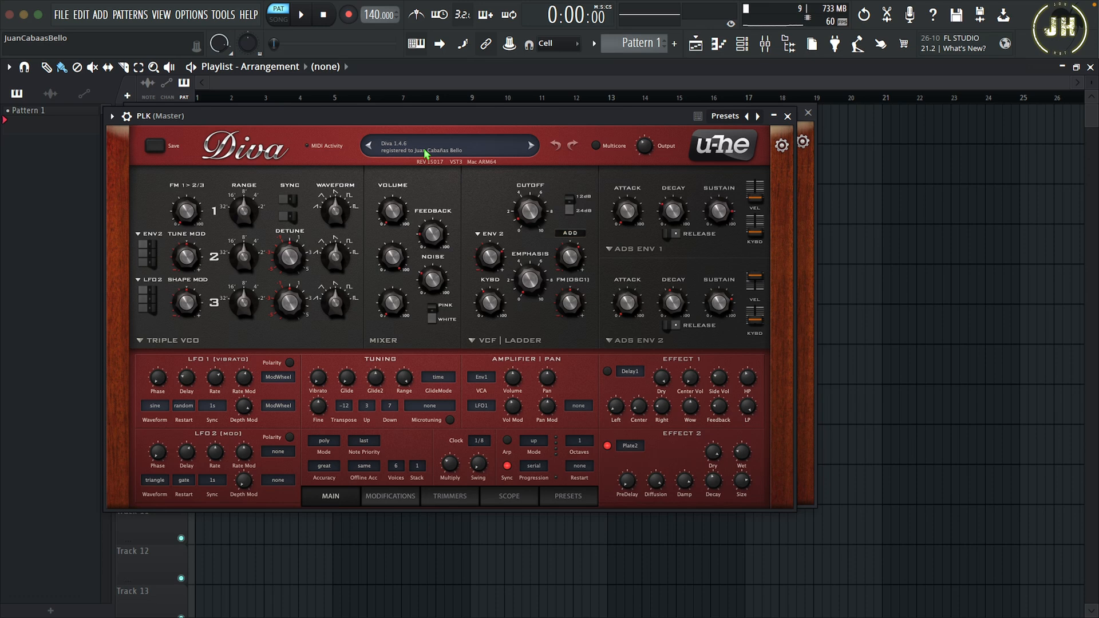
click(788, 118)
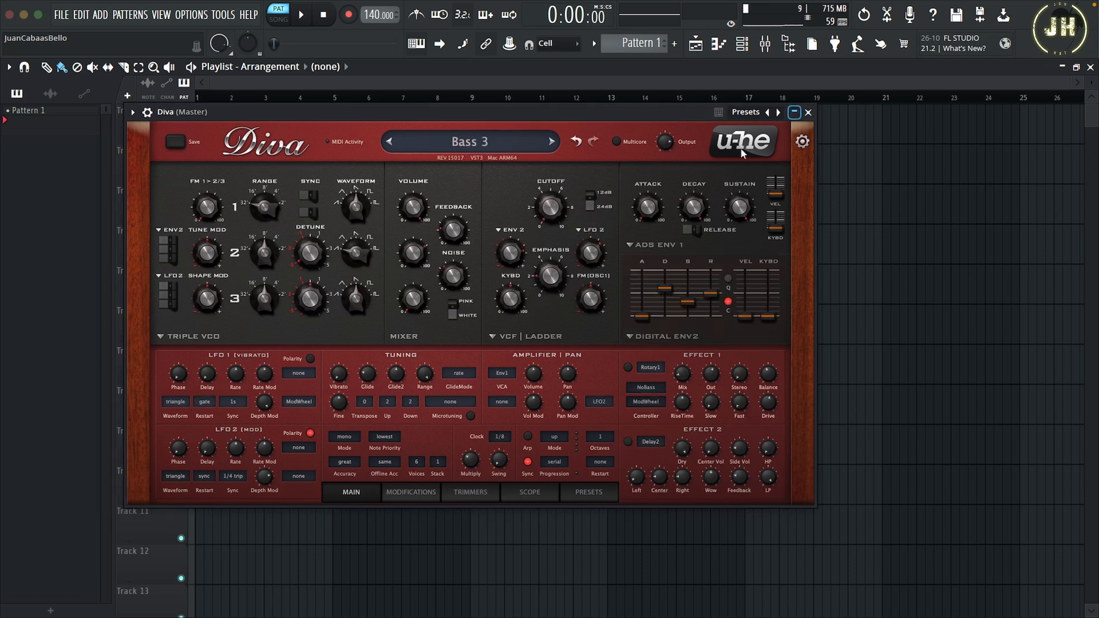
Show the browser and select the DIVA subfolder of ZSHORT among the plugin database's Generators.
drag(467, 116, 522, 121)
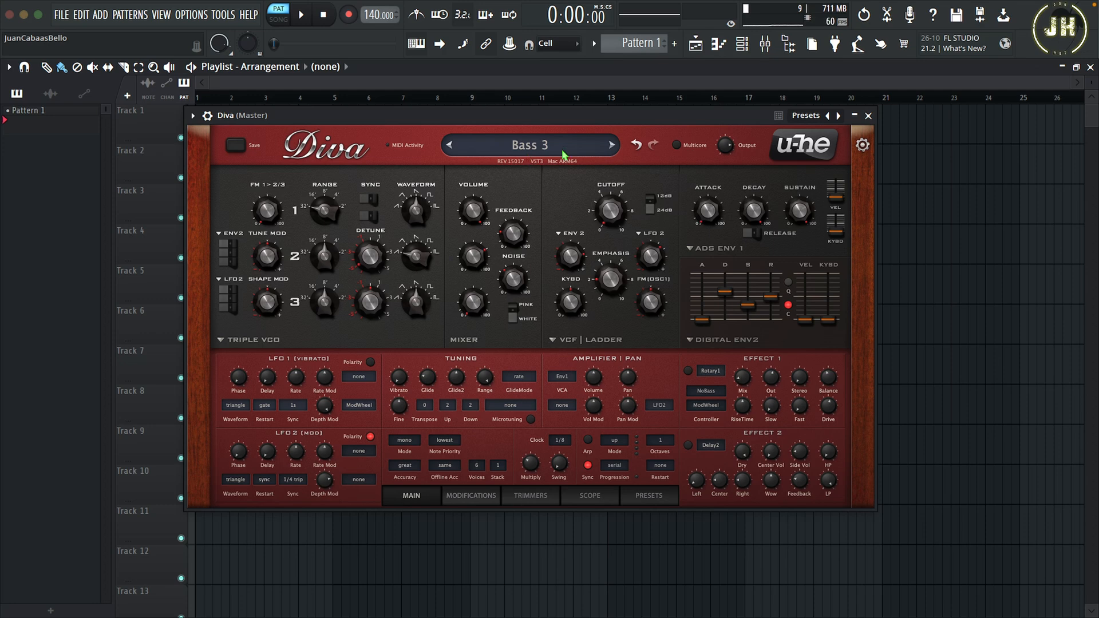
key(alt+F8)
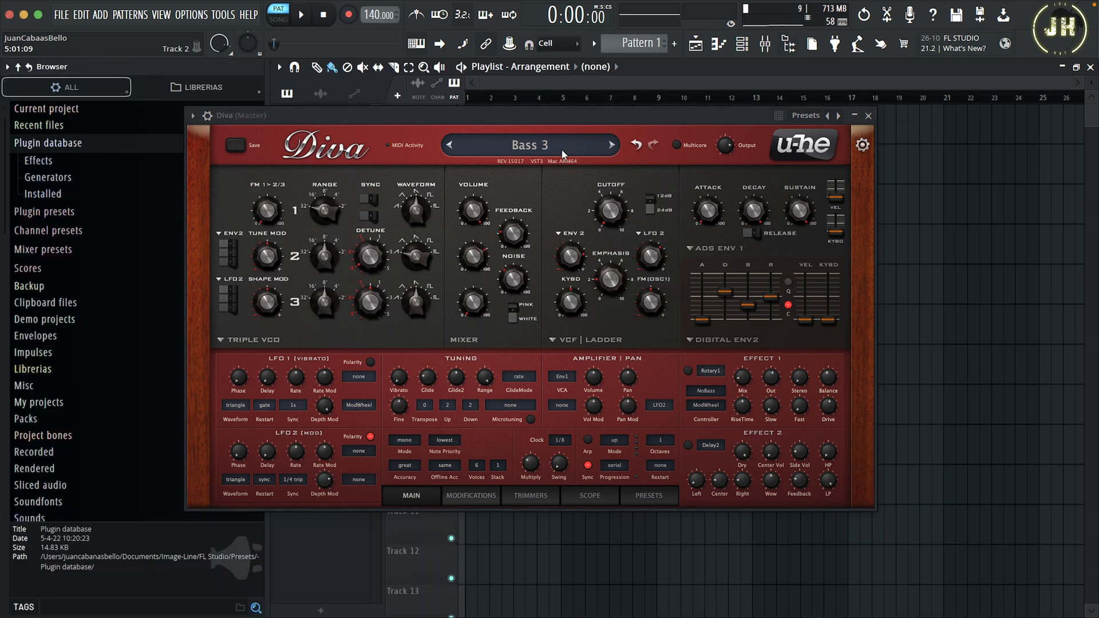
scroll(56, 181, down, 1)
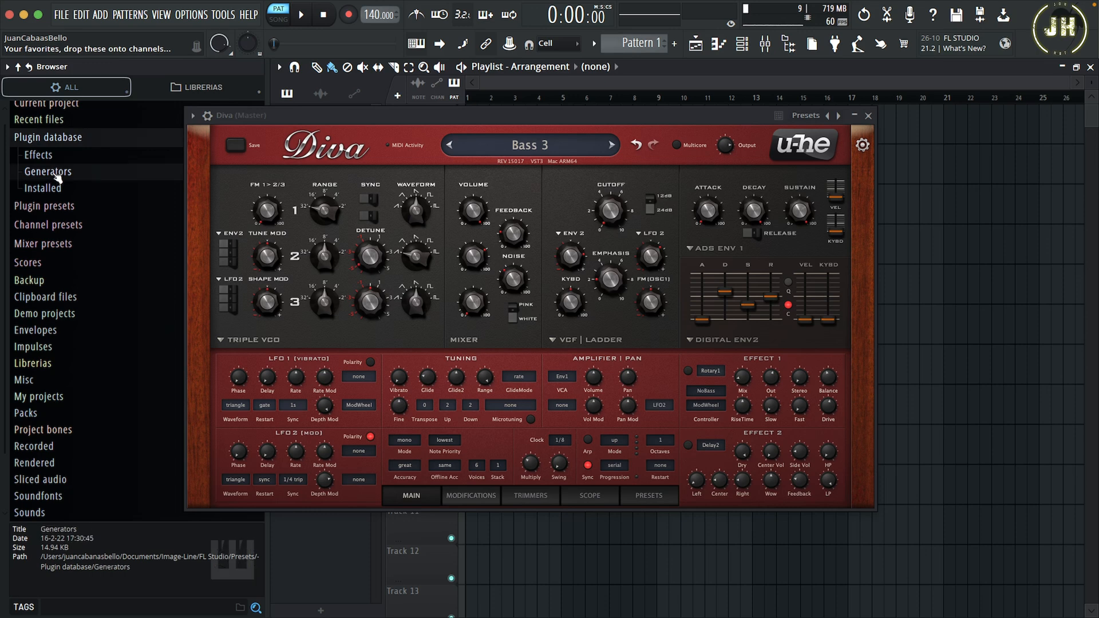
click(58, 174)
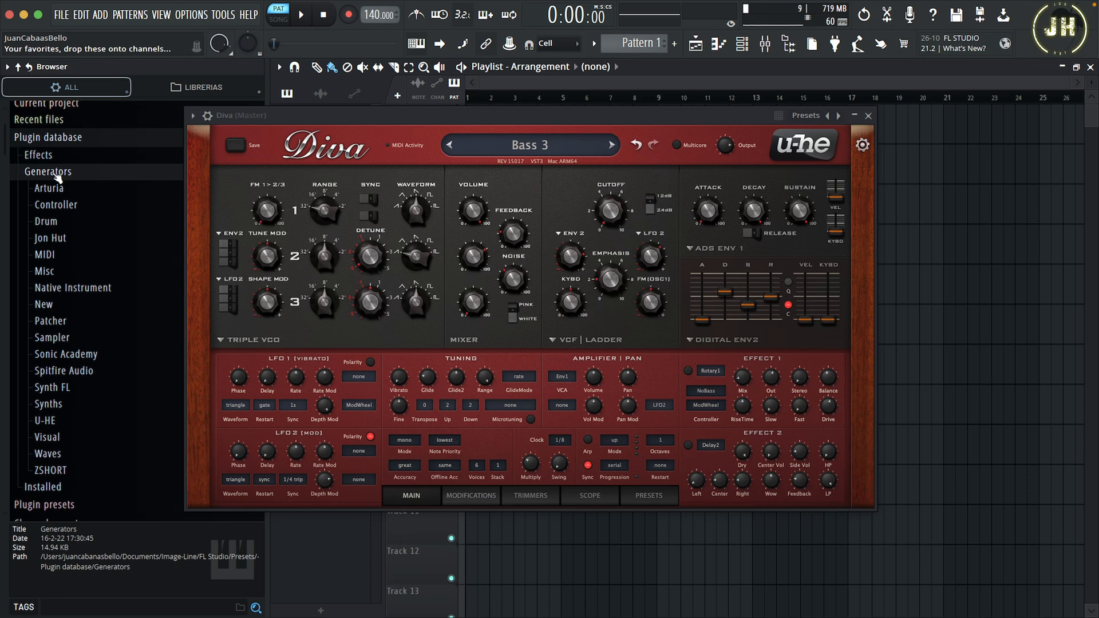
click(58, 473)
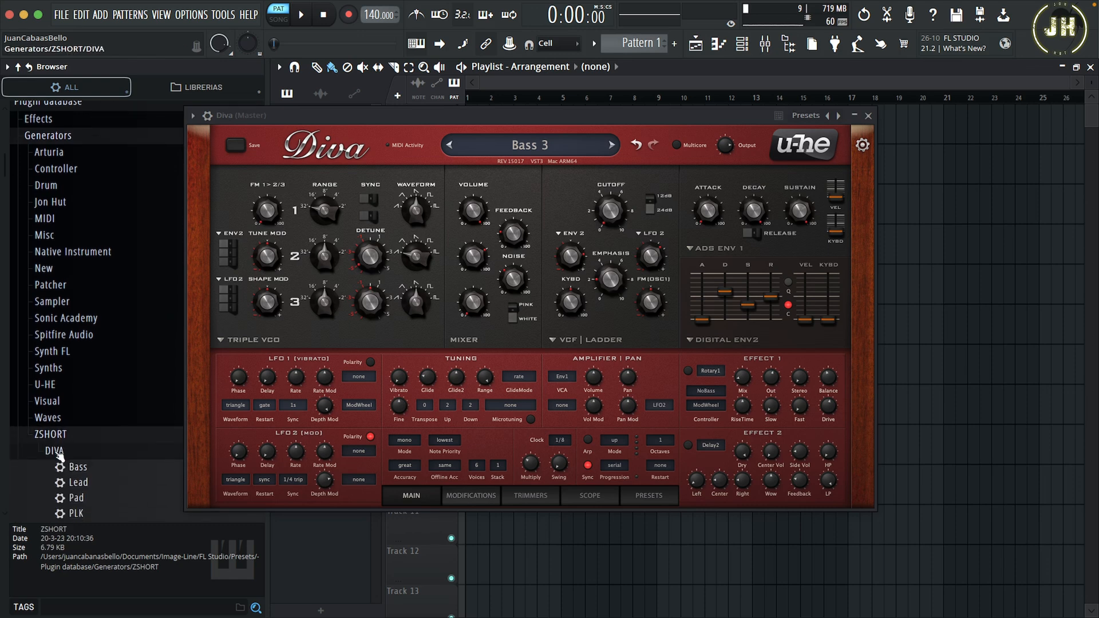
click(58, 452)
click(58, 452)
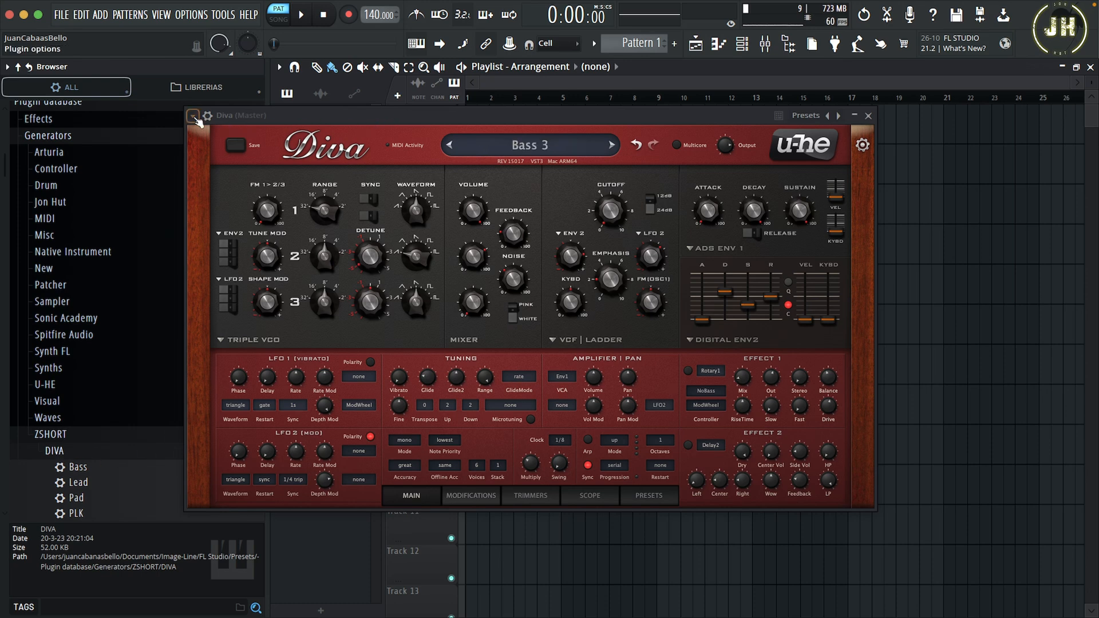
Add the Diva instance with the Bass 3 preset to the DIVA subcategory of the plugin database.
click(193, 116)
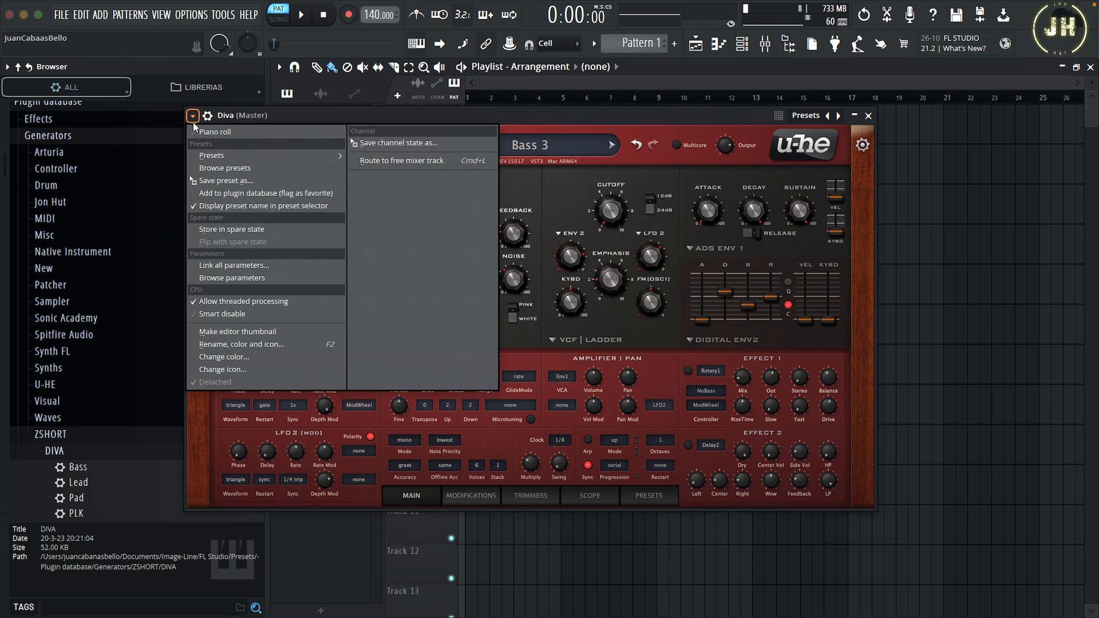
click(249, 195)
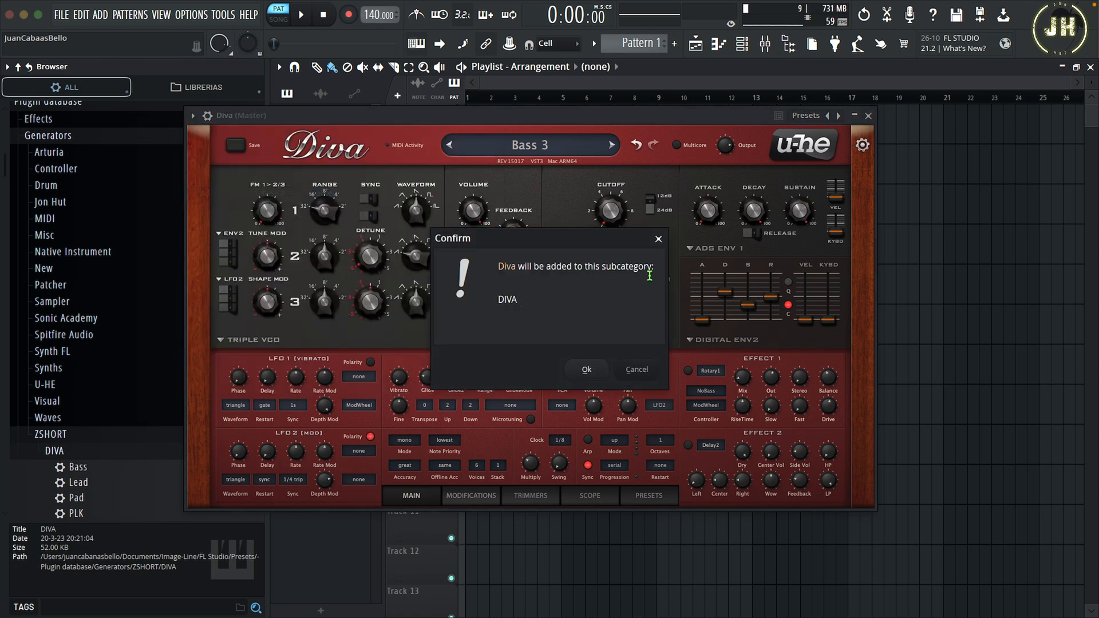
click(586, 370)
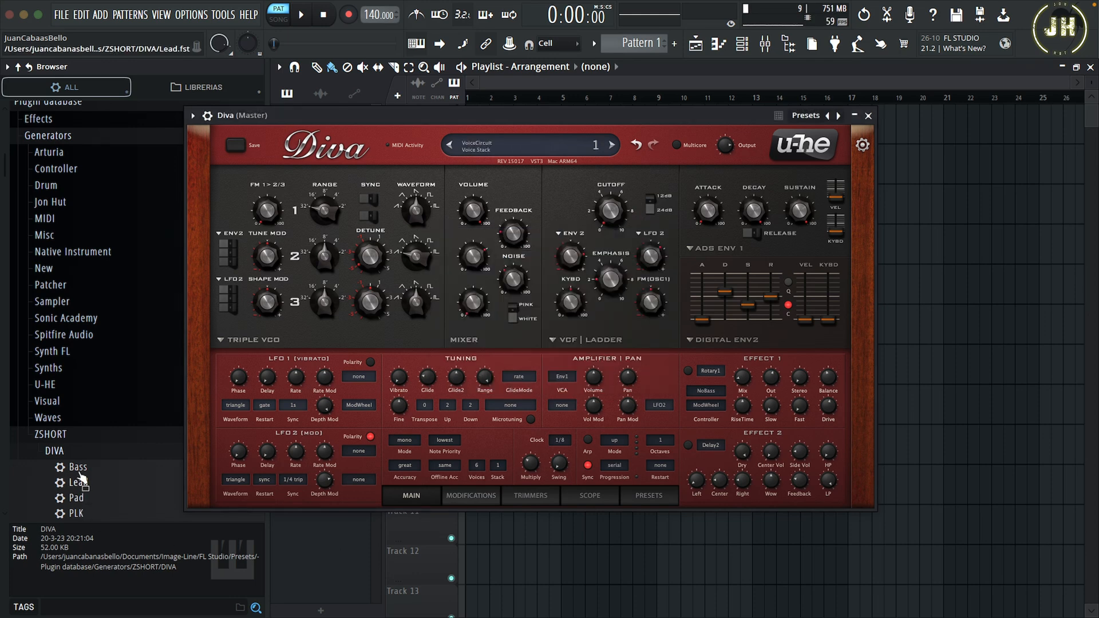
Open the DIVA subfolder in Finder and move Diva.nfo and Diva.png to the Bin.
right_click(56, 452)
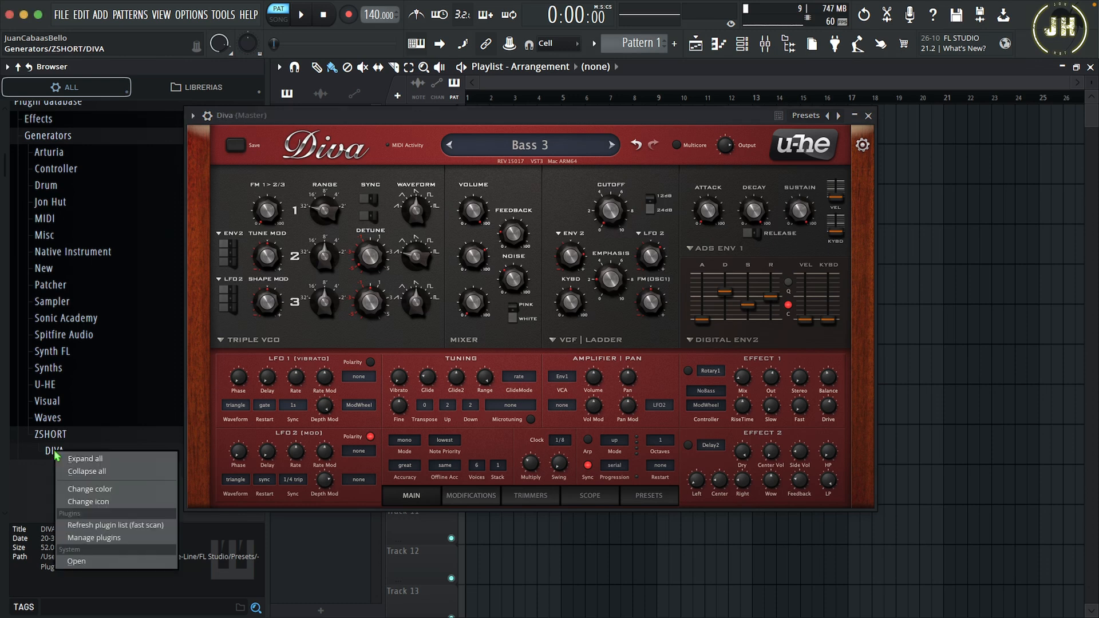
click(78, 562)
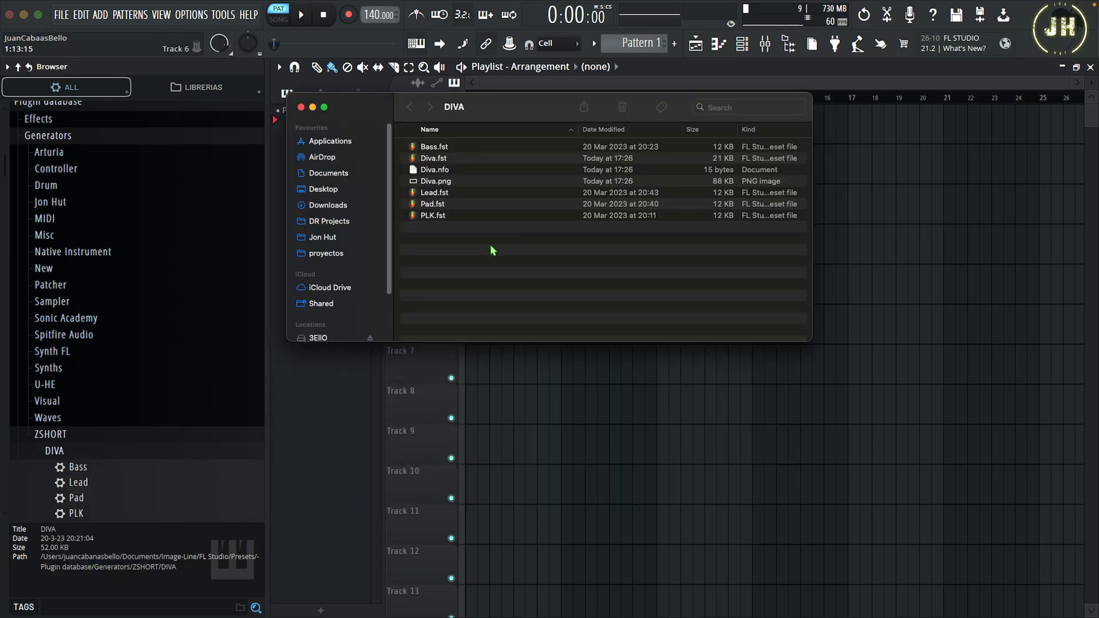
click(435, 161)
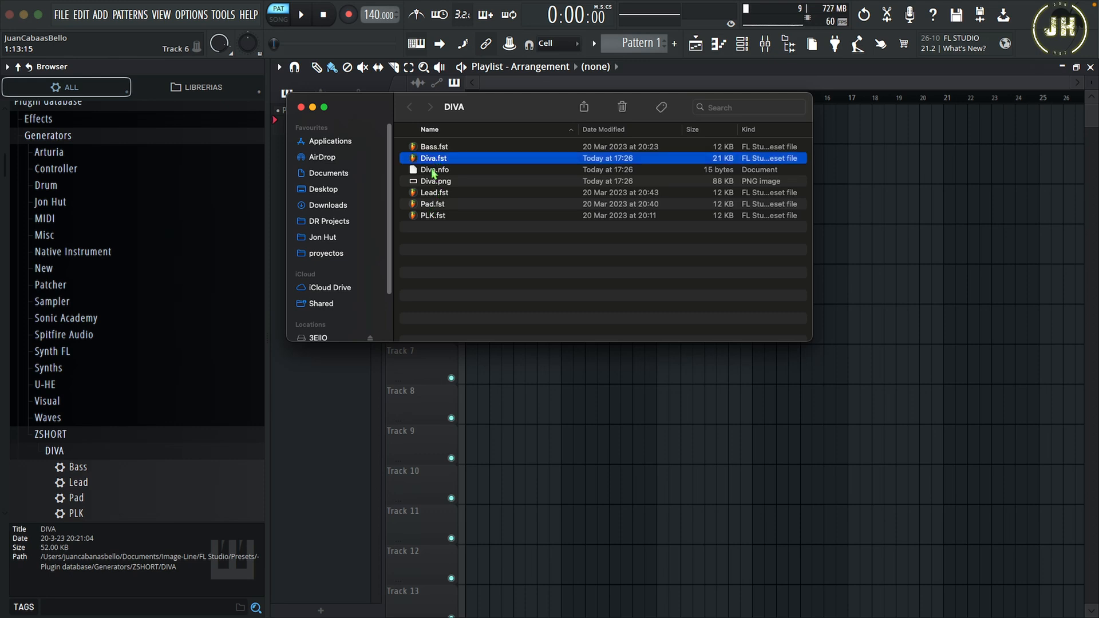
click(433, 172)
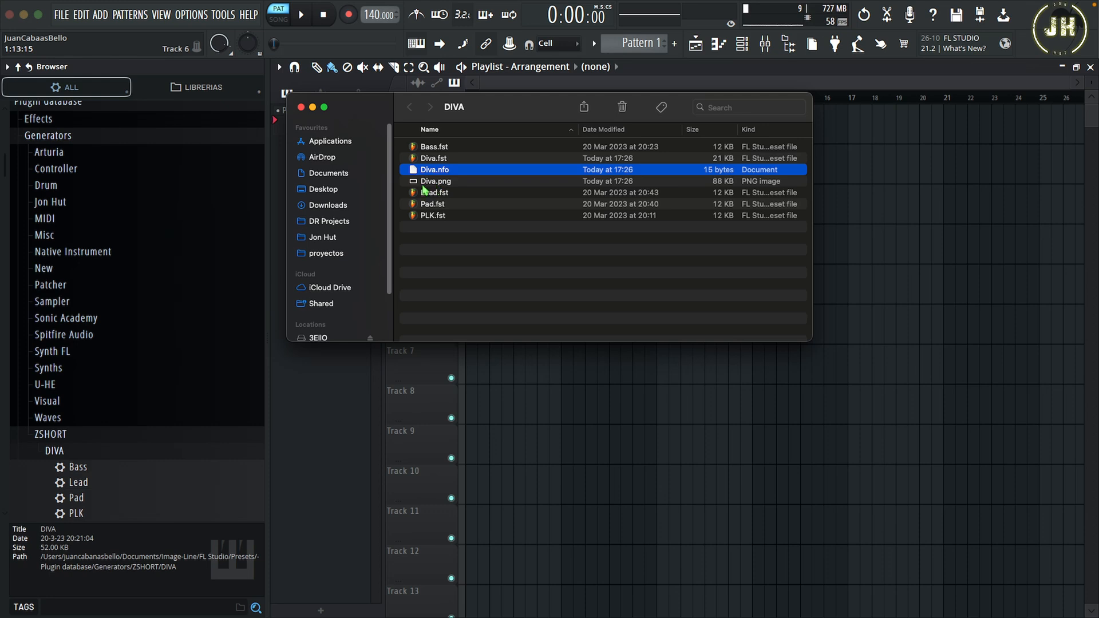
shift+click(440, 182)
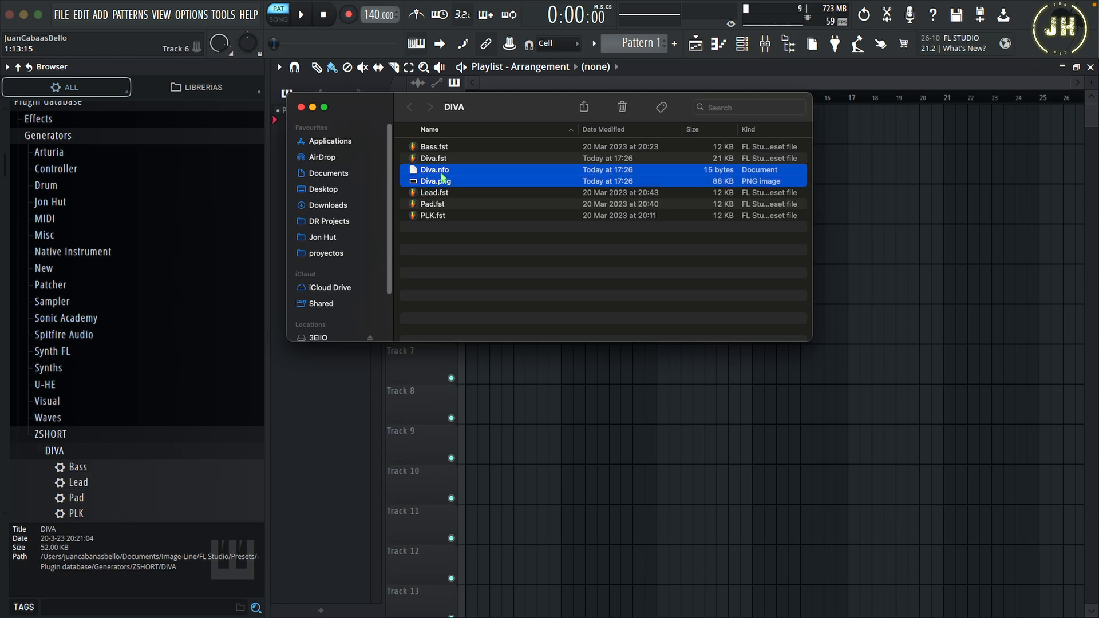
right_click(443, 173)
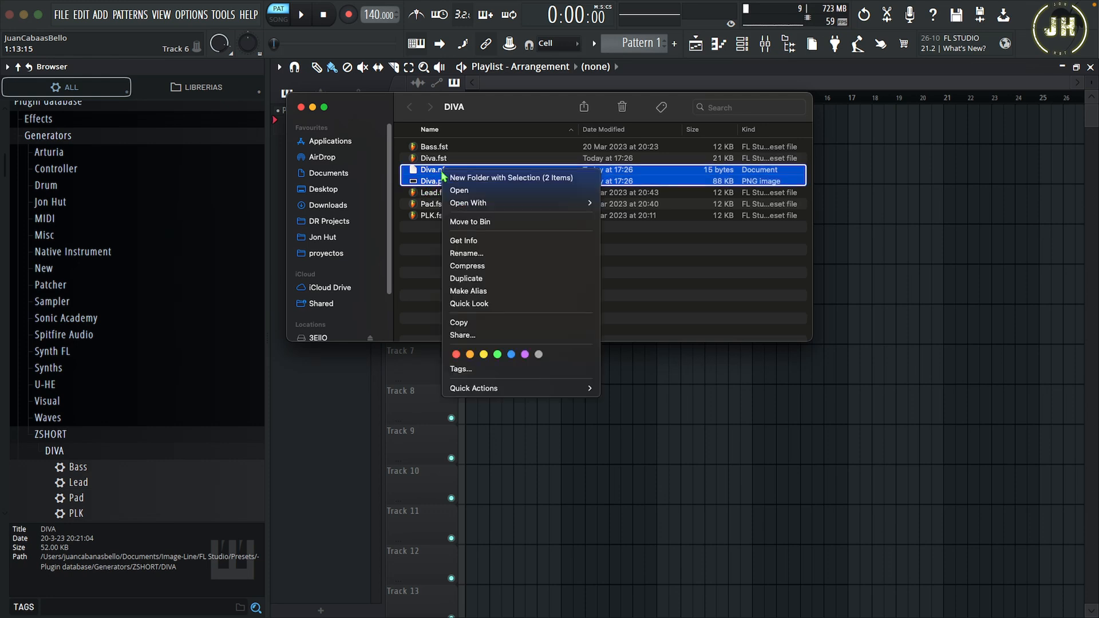
click(480, 223)
Rename Diva.fst in the DIVA folder as Bass 3.fst and close the folder window.
click(432, 163)
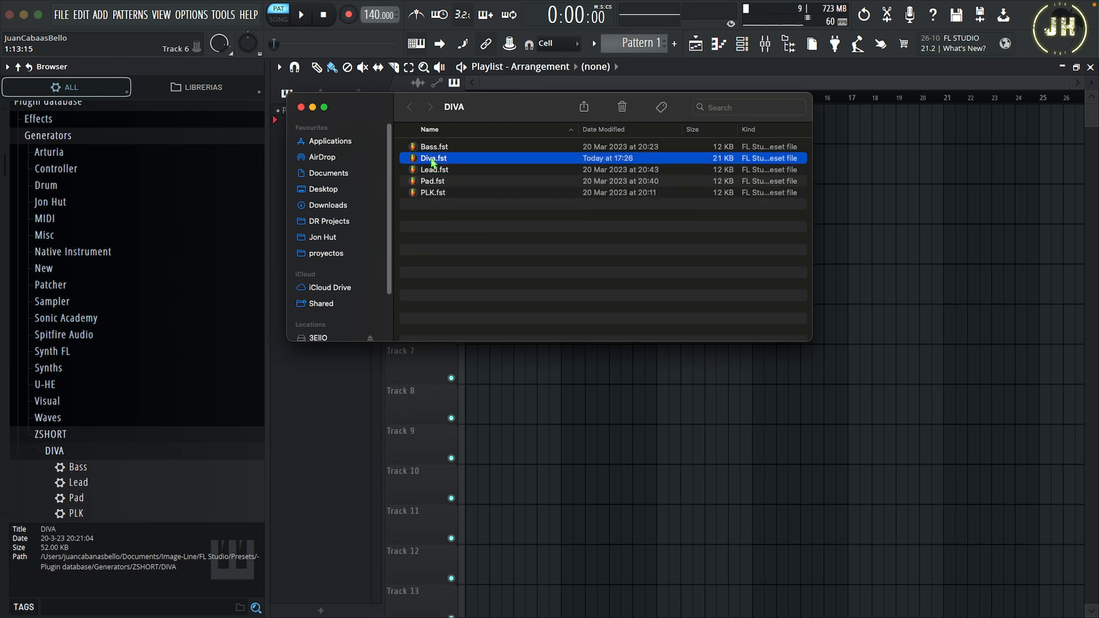
right_click(432, 160)
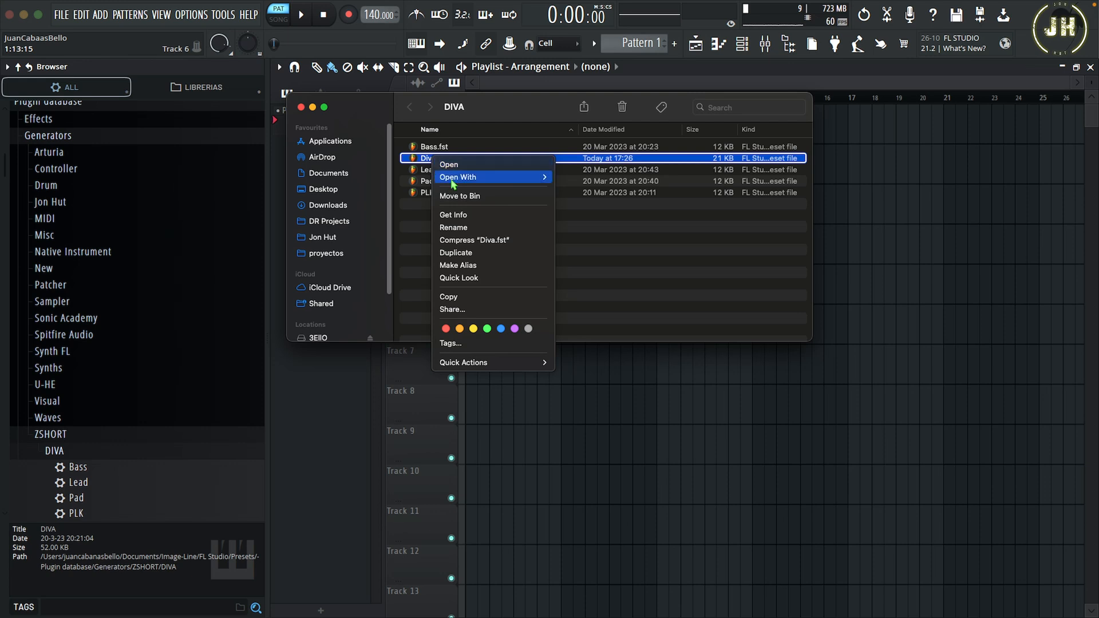
click(458, 223)
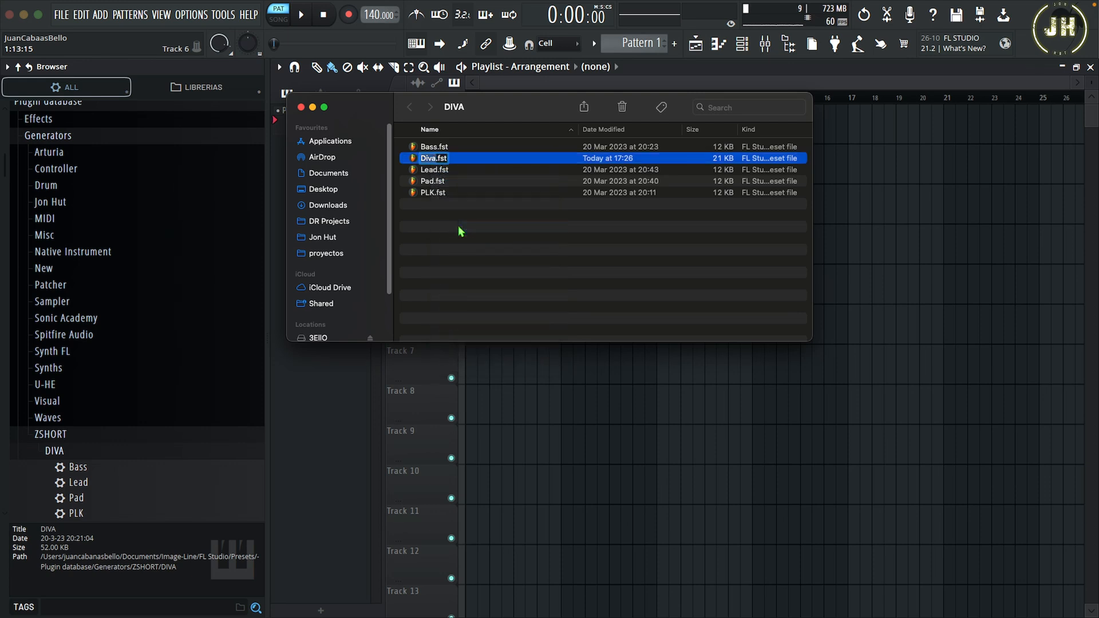
text(Bass 3)
key(Return)
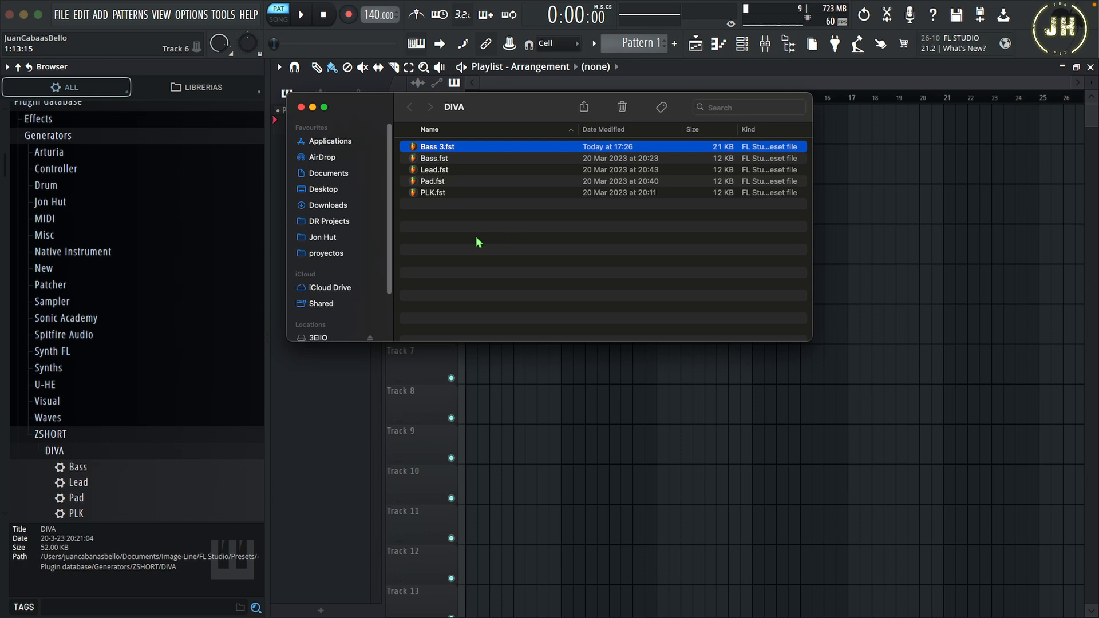
click(301, 108)
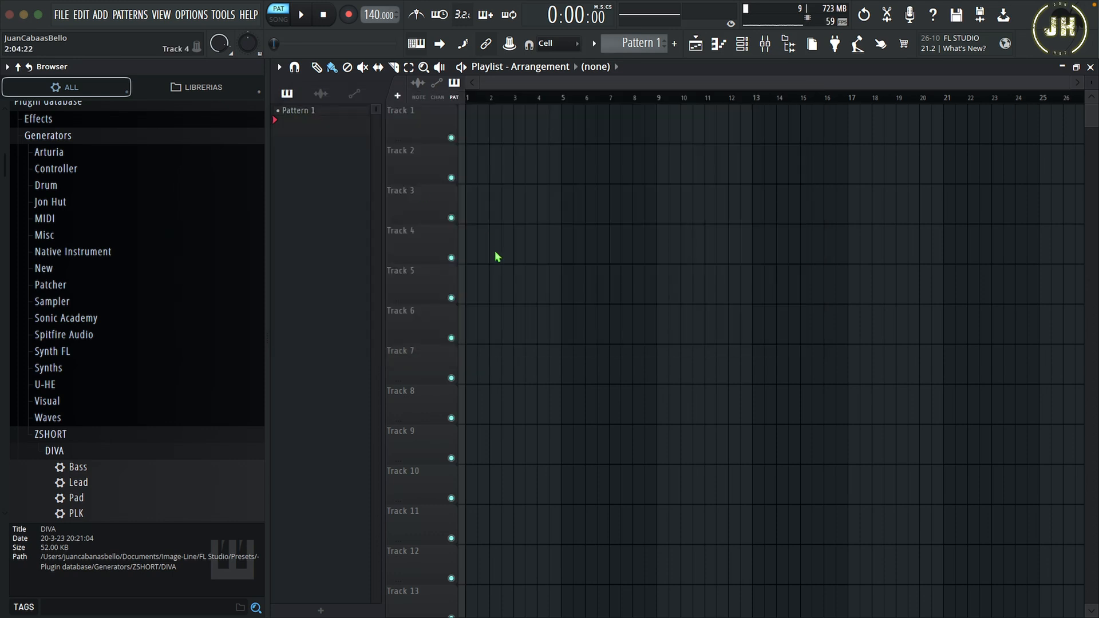
Add the Bass 3 shortcut from the DIVA subgroup of ZSHORT as a channel and close both Diva plugin windows.
click(100, 14)
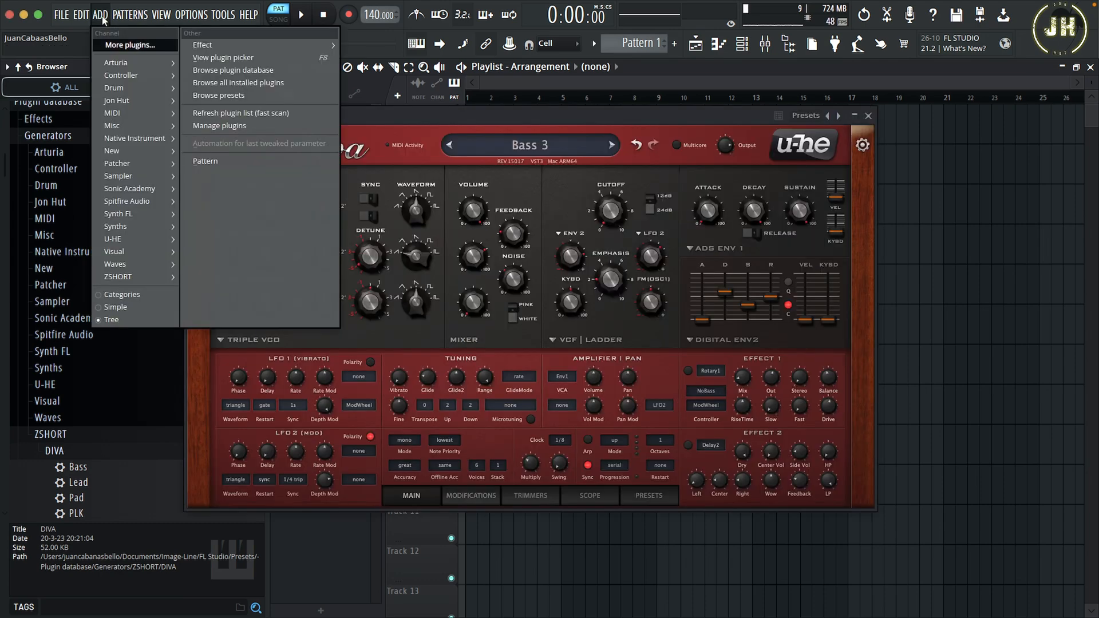
mouse_move(137, 276)
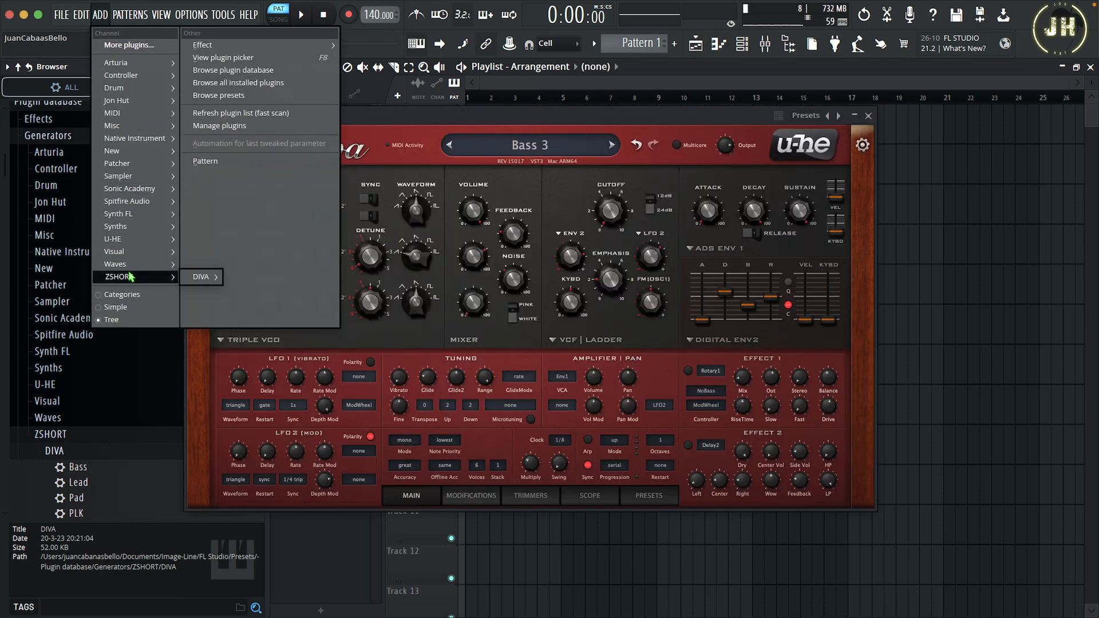
mouse_move(209, 279)
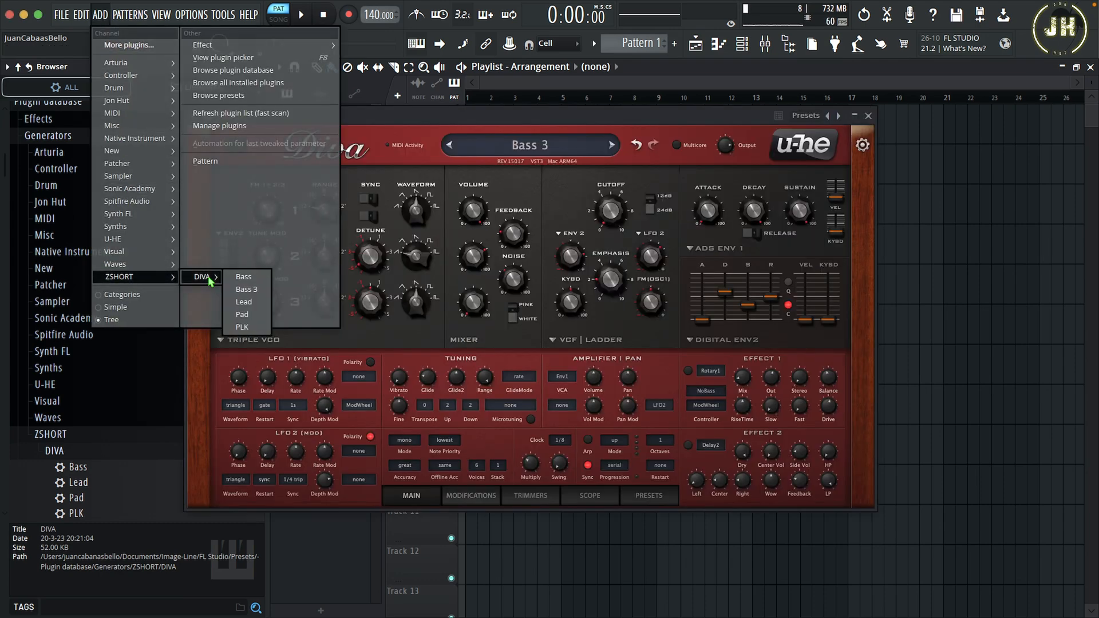
click(247, 290)
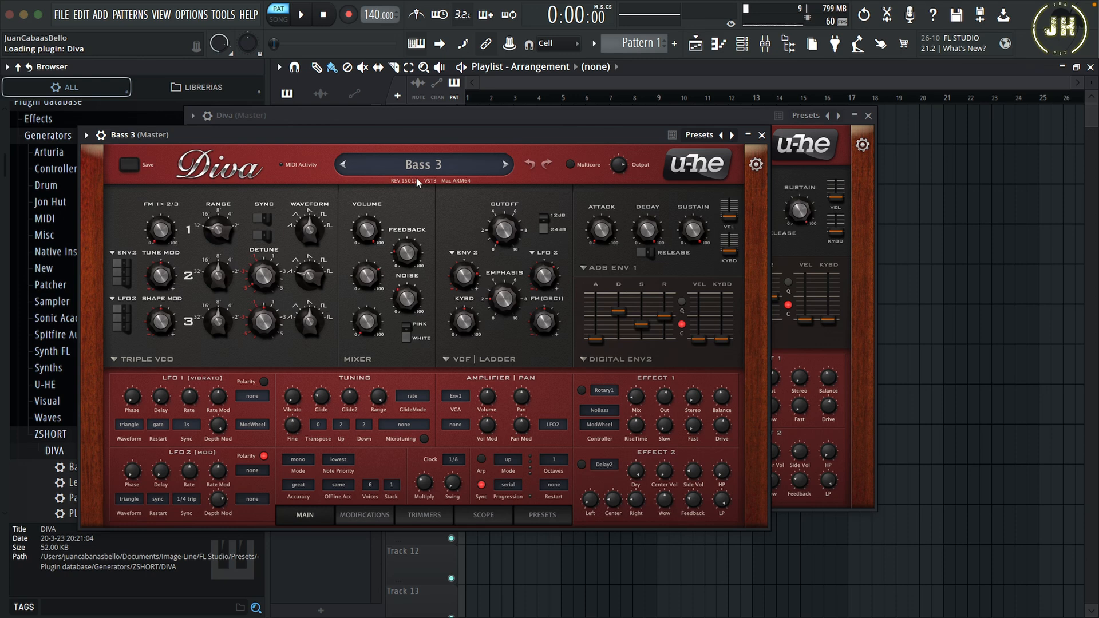
click(762, 134)
click(869, 115)
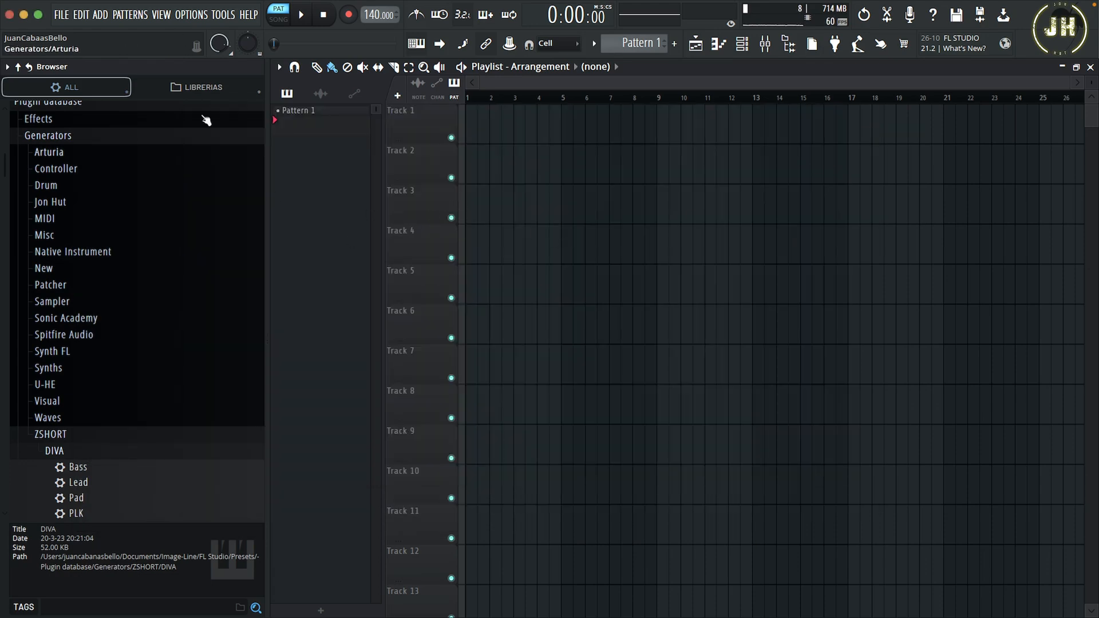
Add FabFilter Pro-Q 3 from the FabFilter effects group to the Master track and move its window over the playlist.
click(100, 15)
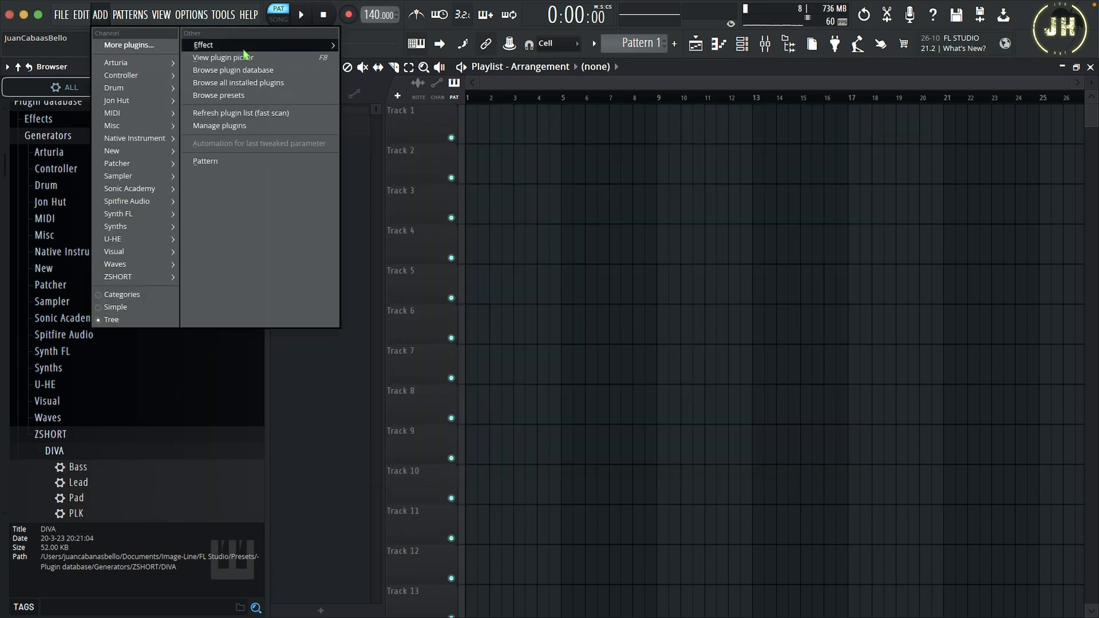
mouse_move(244, 45)
mouse_move(394, 63)
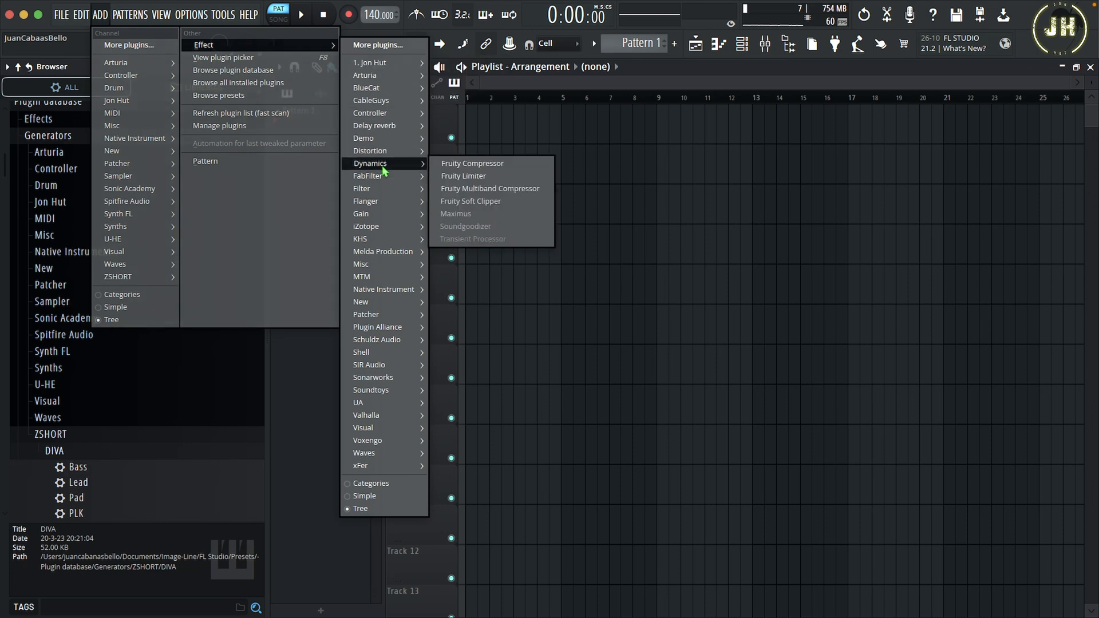
mouse_move(394, 178)
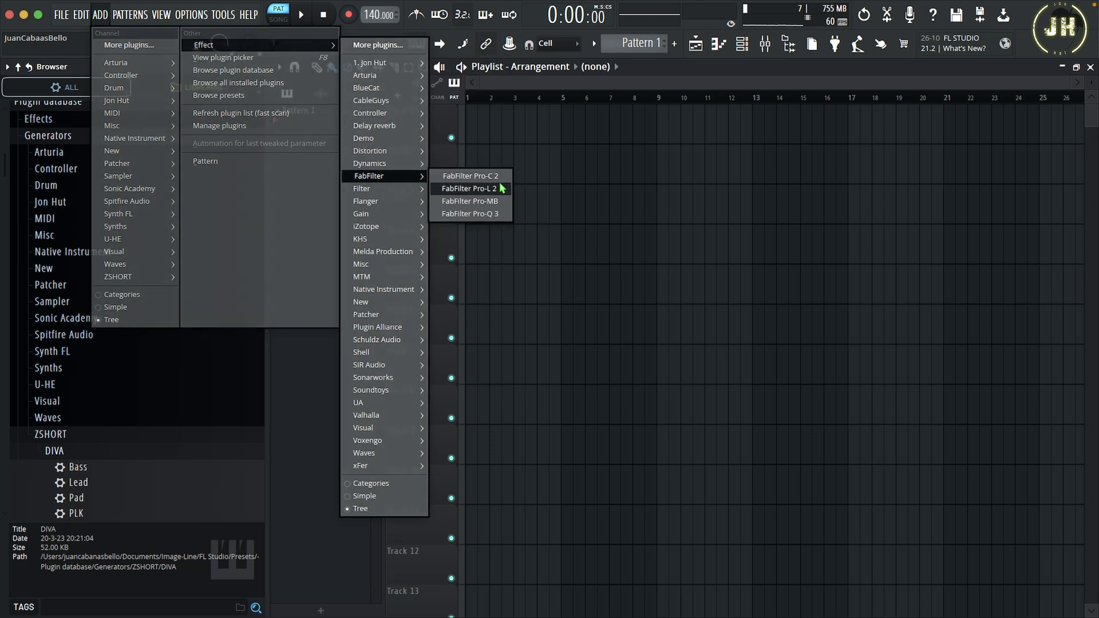
click(485, 214)
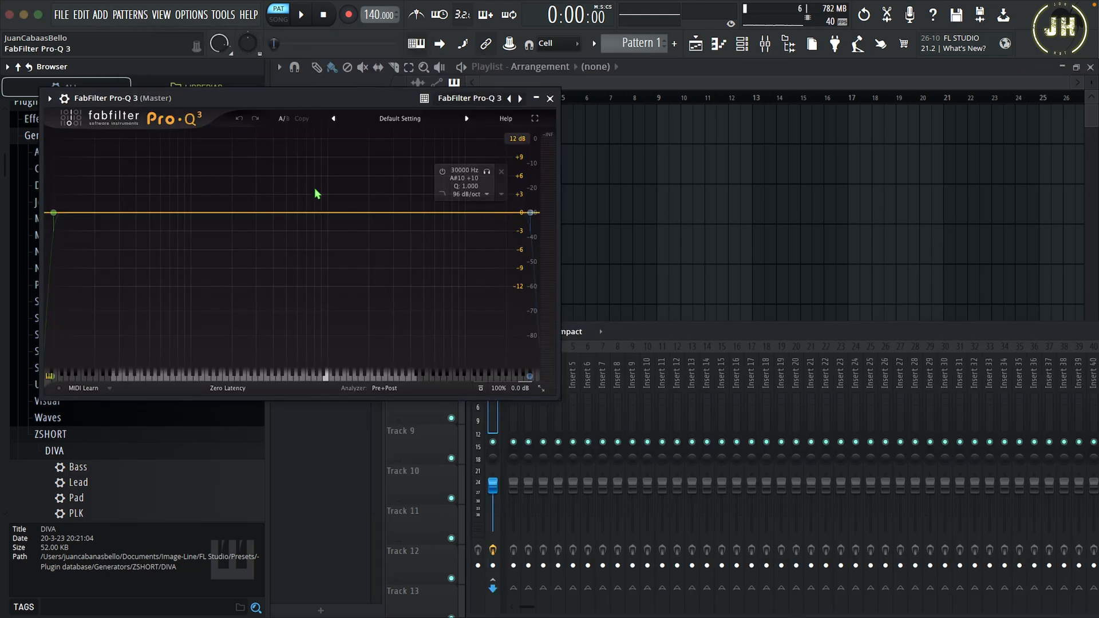
drag(256, 102, 645, 162)
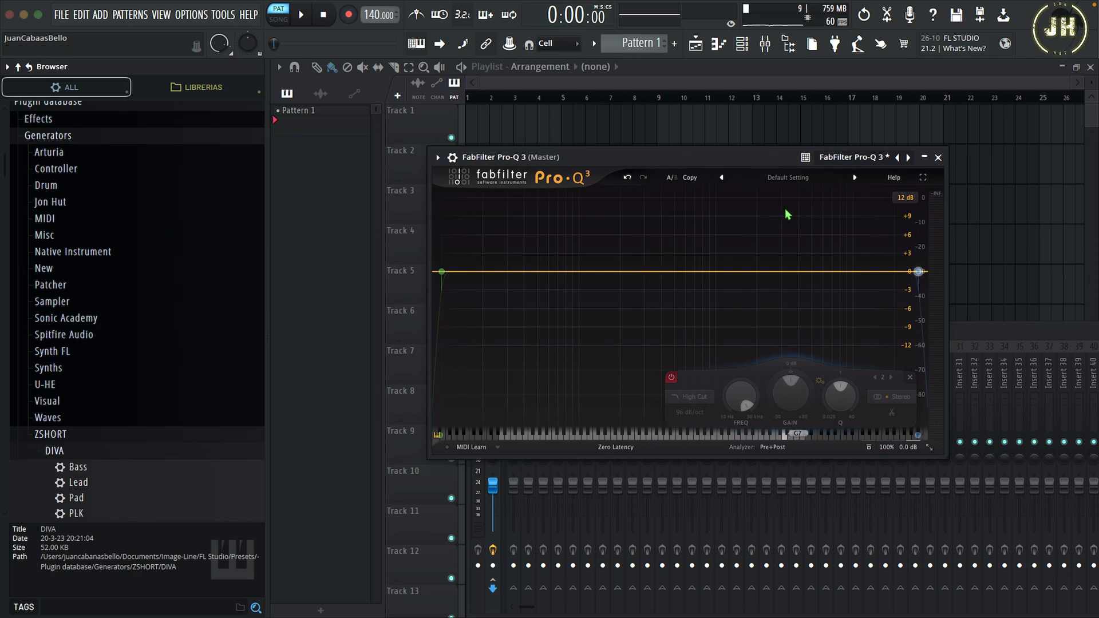
Examine the Pro-Q 3 preset list and its options for saving a default setting.
click(787, 182)
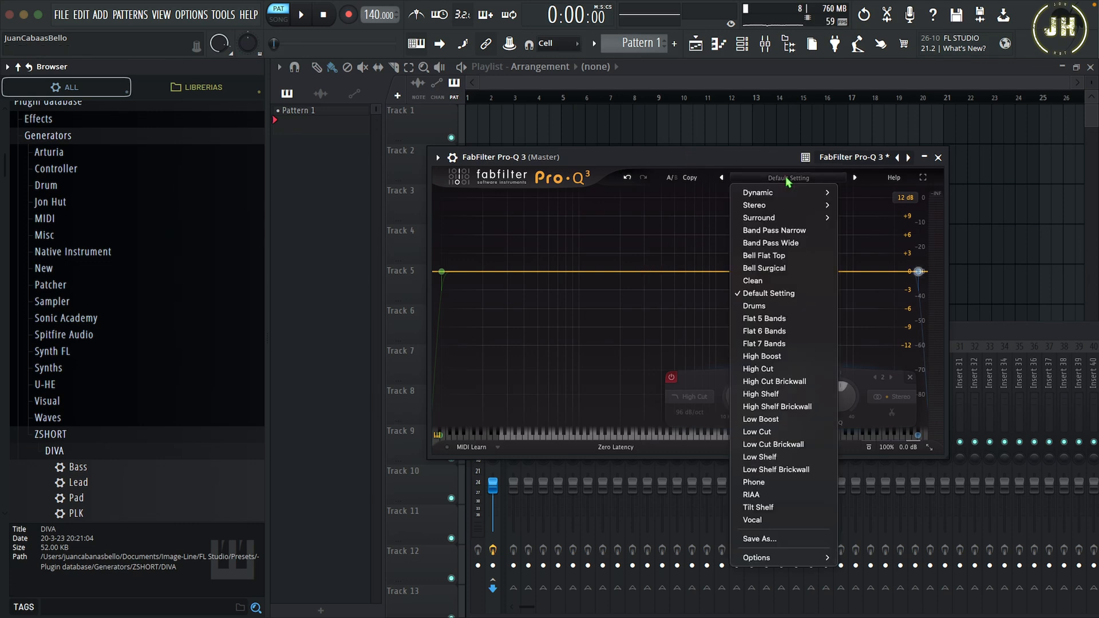
mouse_move(790, 563)
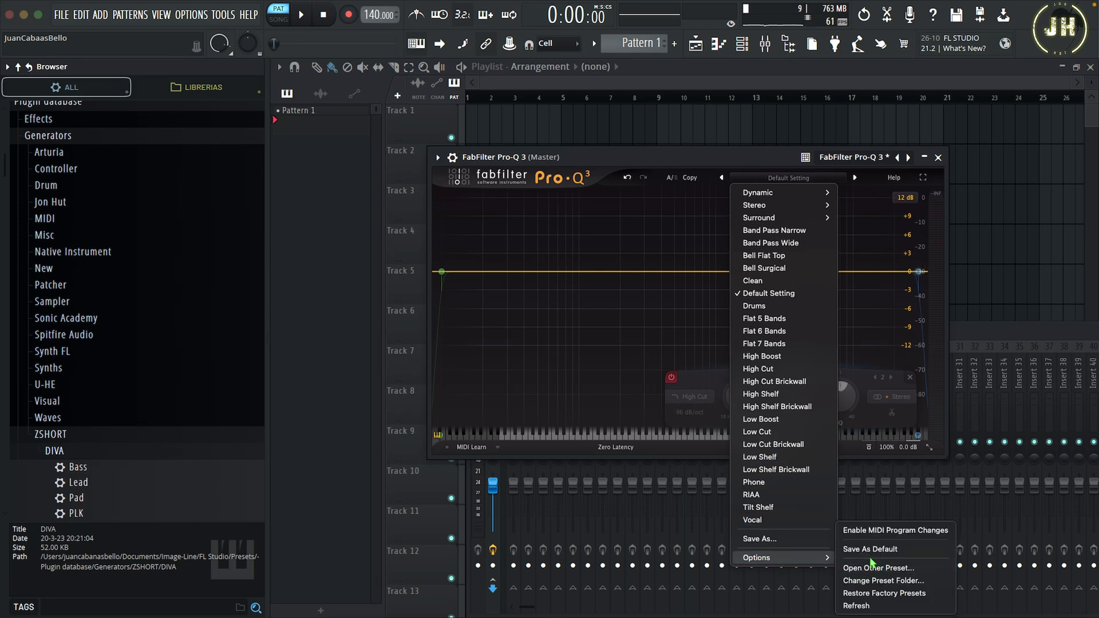
click(626, 304)
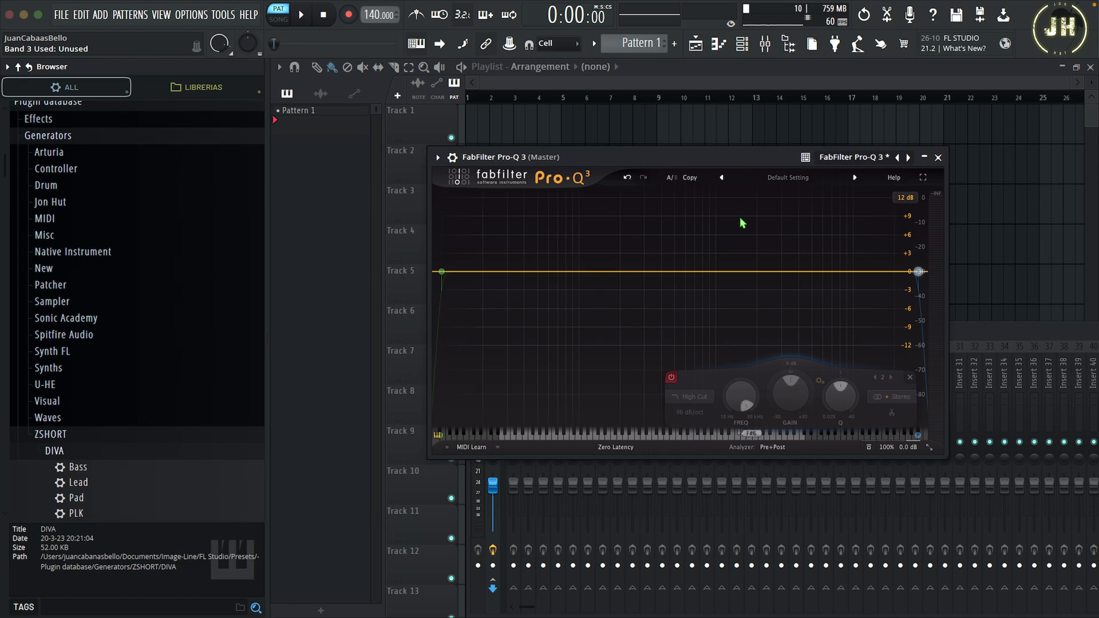
click(796, 179)
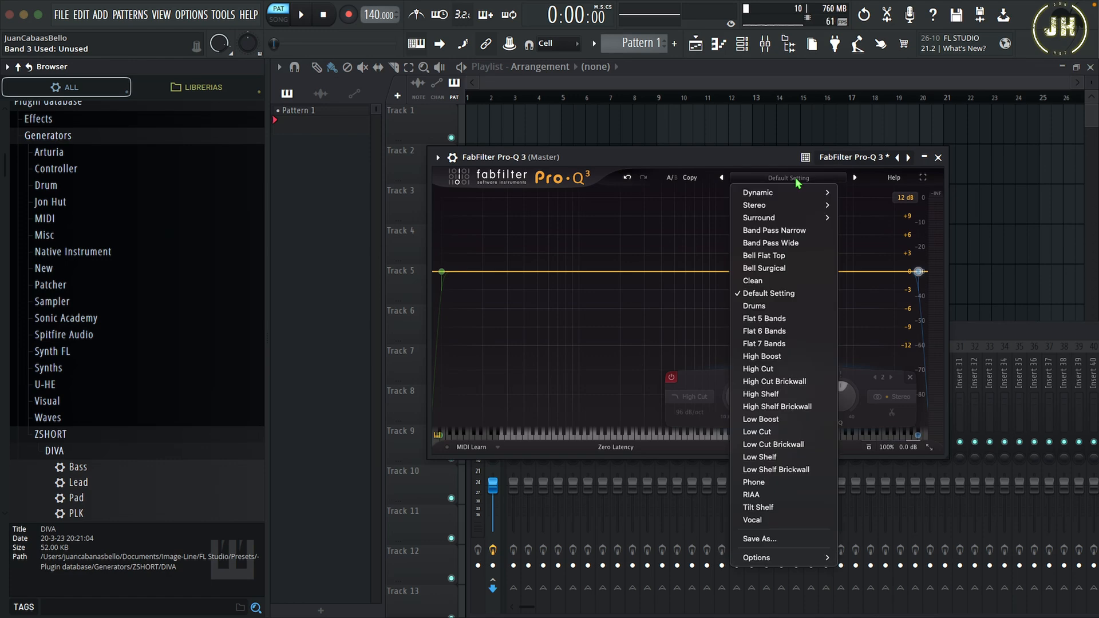
click(798, 181)
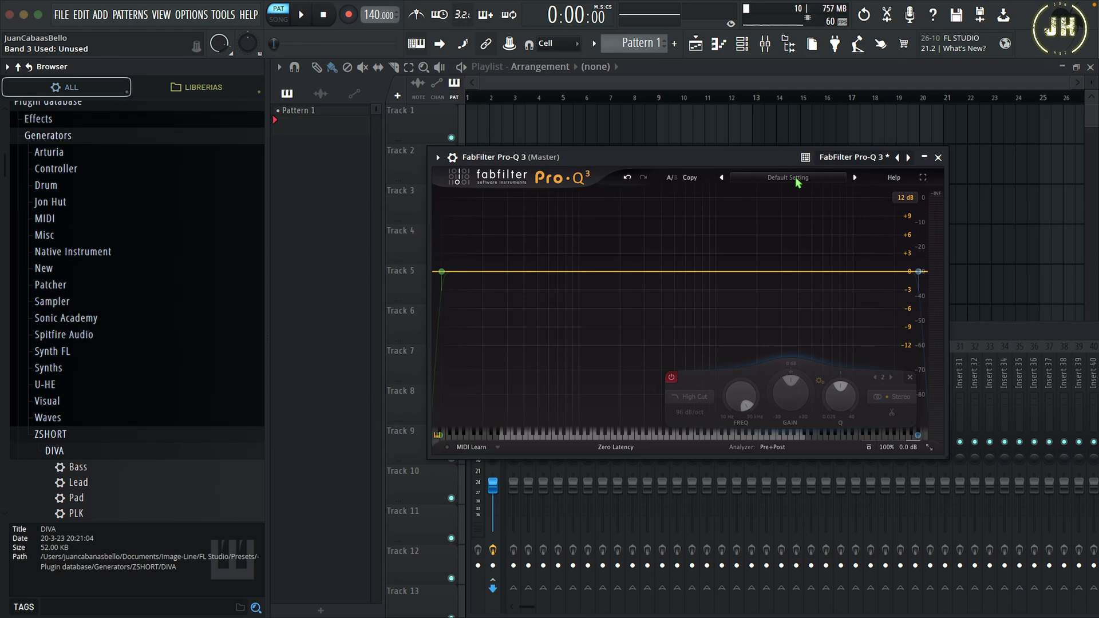
Shape the Pro-Q 3 curve with a high-frequency bell boost and a bell cut of about 5 dB near 56 Hz.
drag(833, 271, 833, 241)
drag(545, 271, 544, 303)
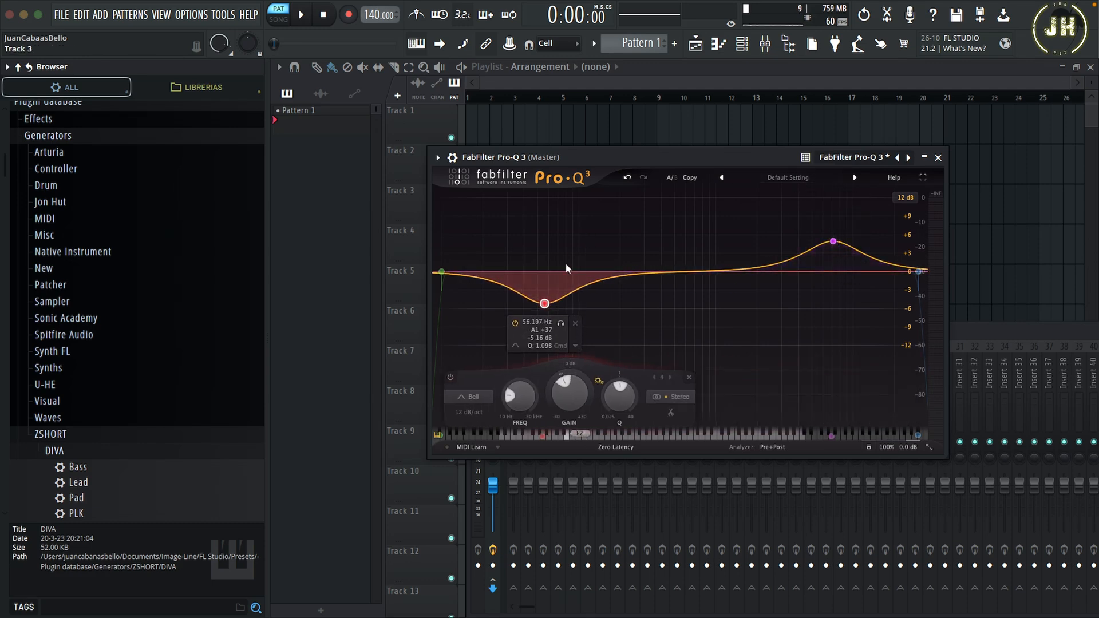
Select the FabFilter folder among the plugin database's Effects and add the edited Pro-Q 3 instance to that subcategory.
click(53, 140)
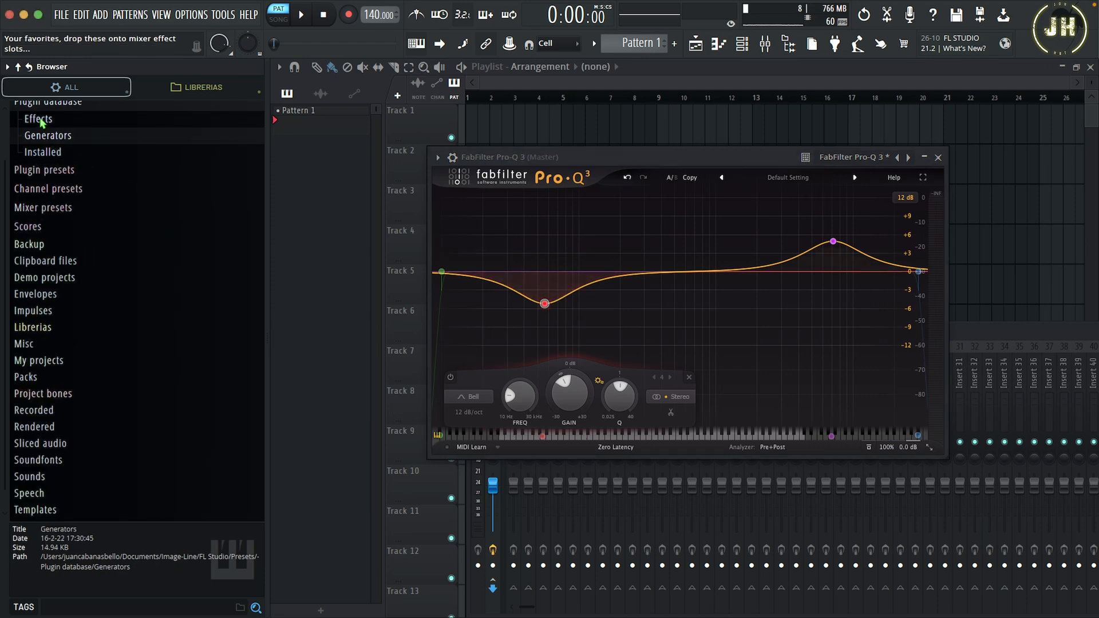
click(42, 120)
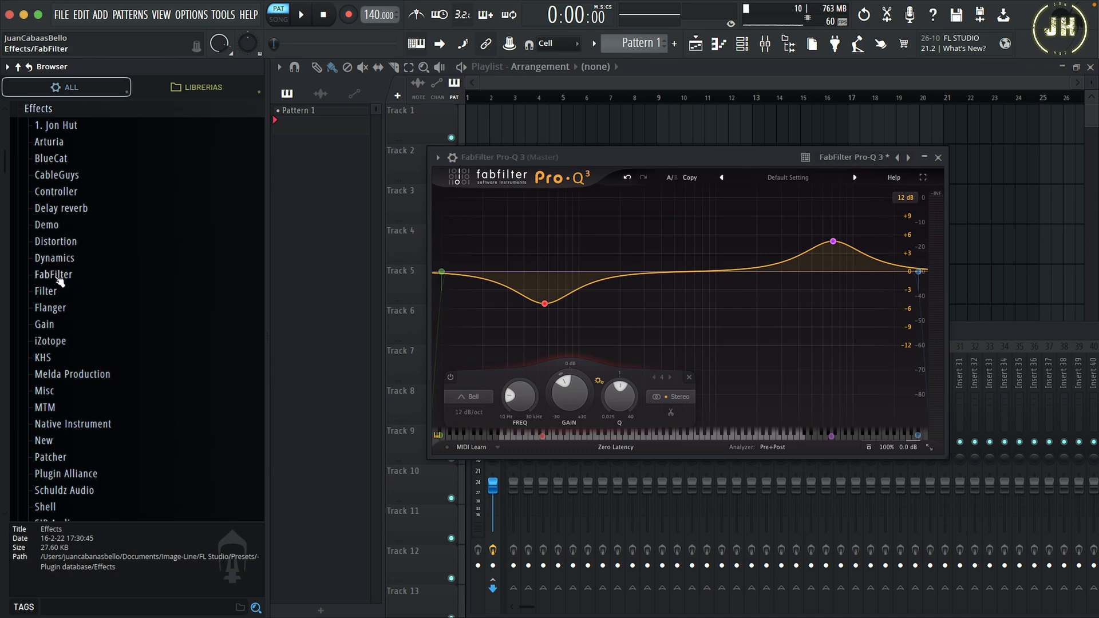
click(57, 276)
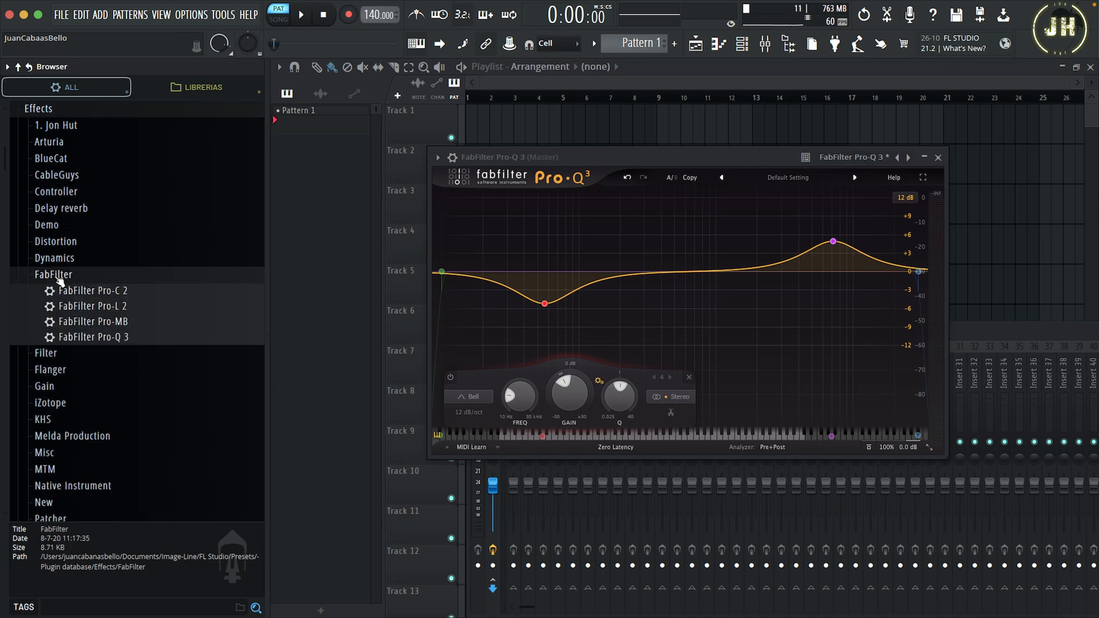
click(439, 159)
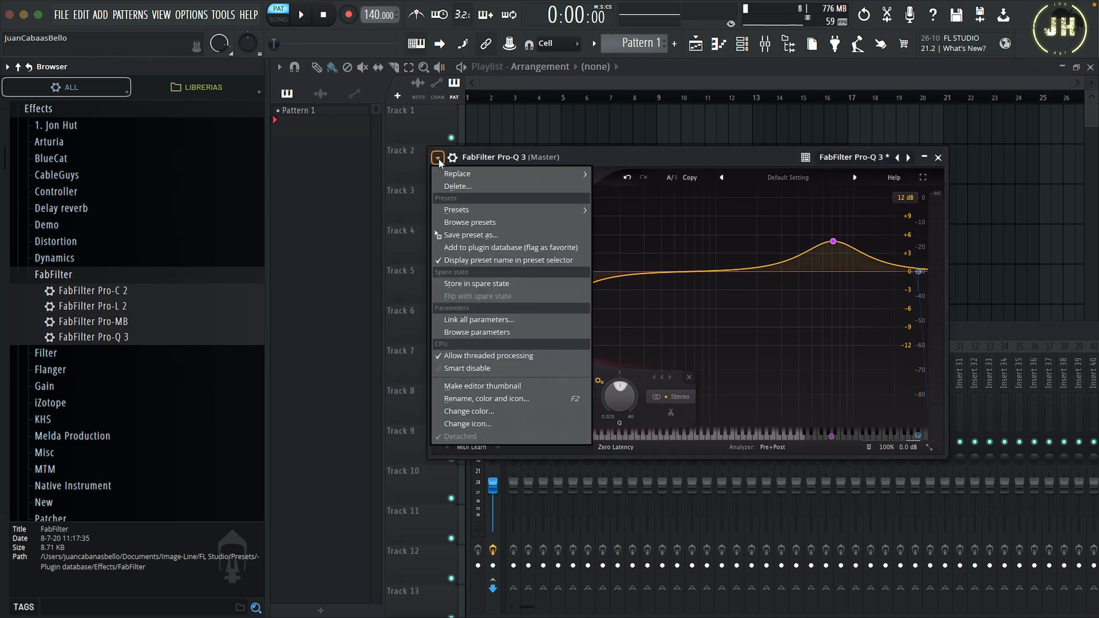
click(514, 248)
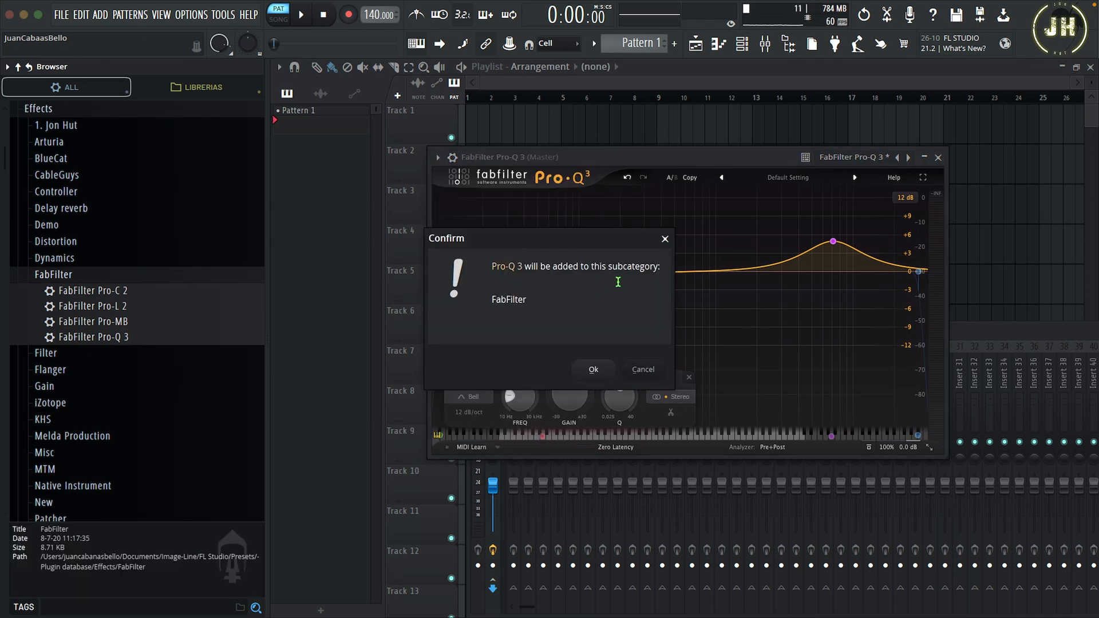
click(604, 373)
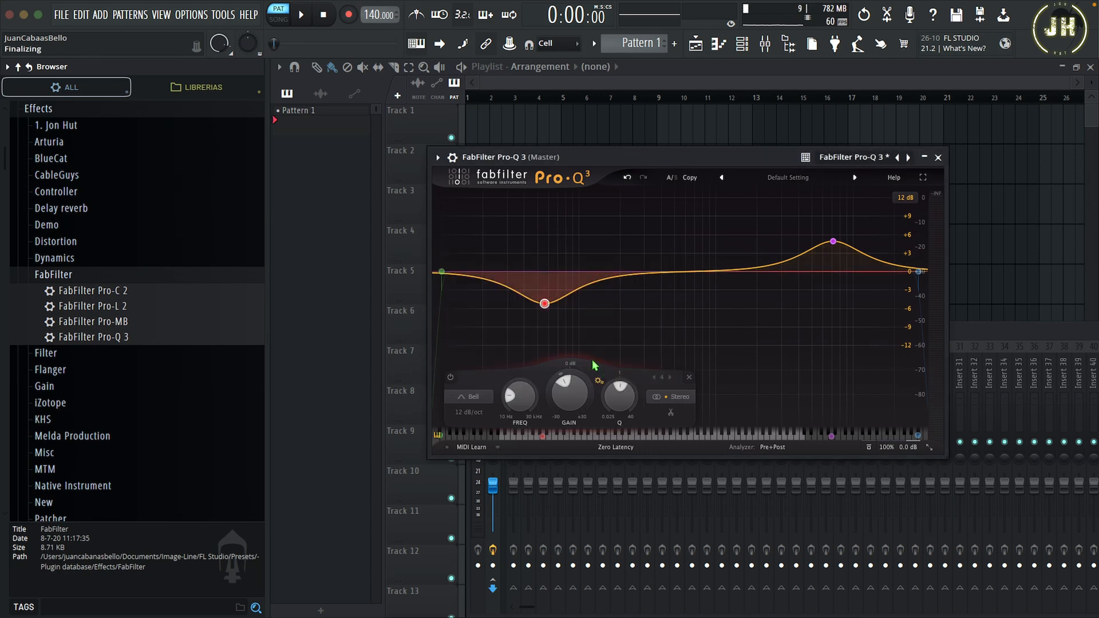
Open the FabFilter folder in Finder and move Pro-Q 3.nfo and Pro-Q 3.png to the Bin.
right_click(58, 277)
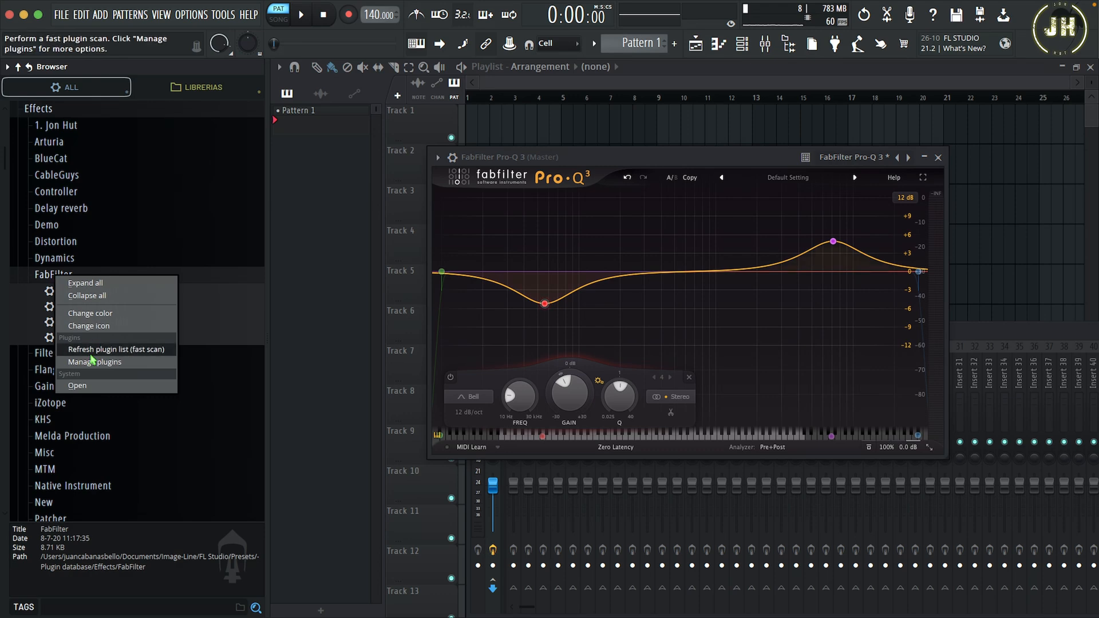
click(78, 387)
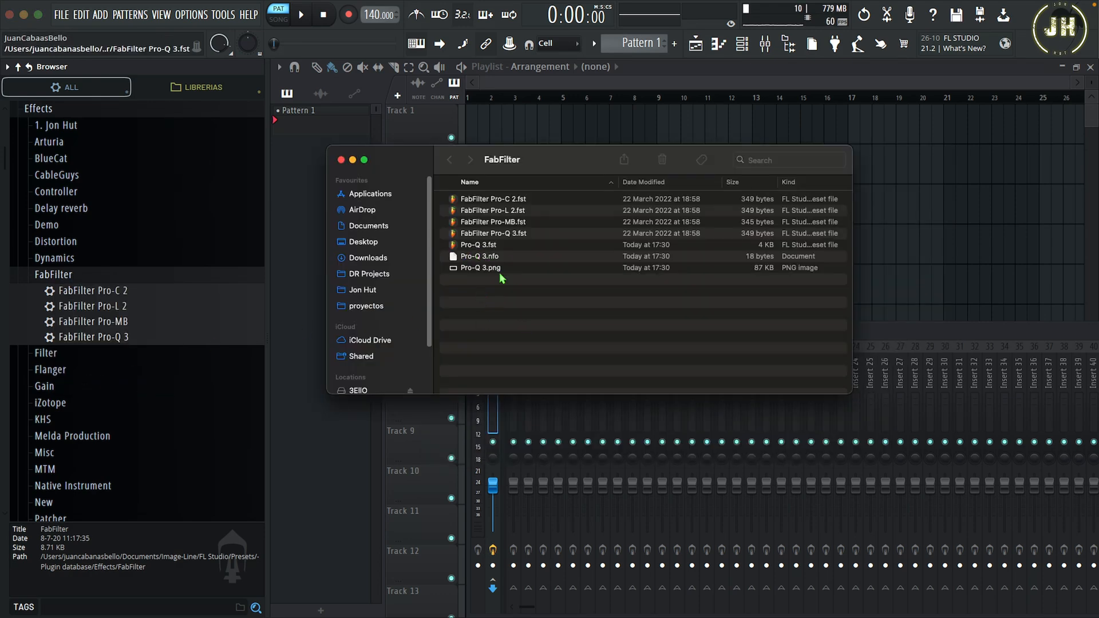
click(478, 259)
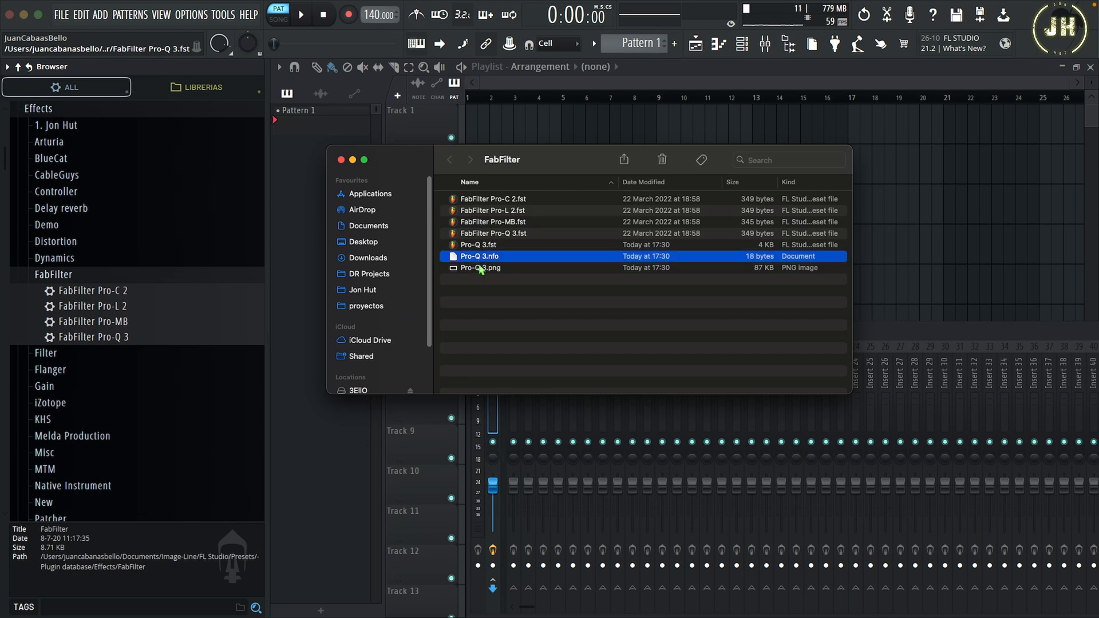
shift+click(480, 268)
right_click(483, 259)
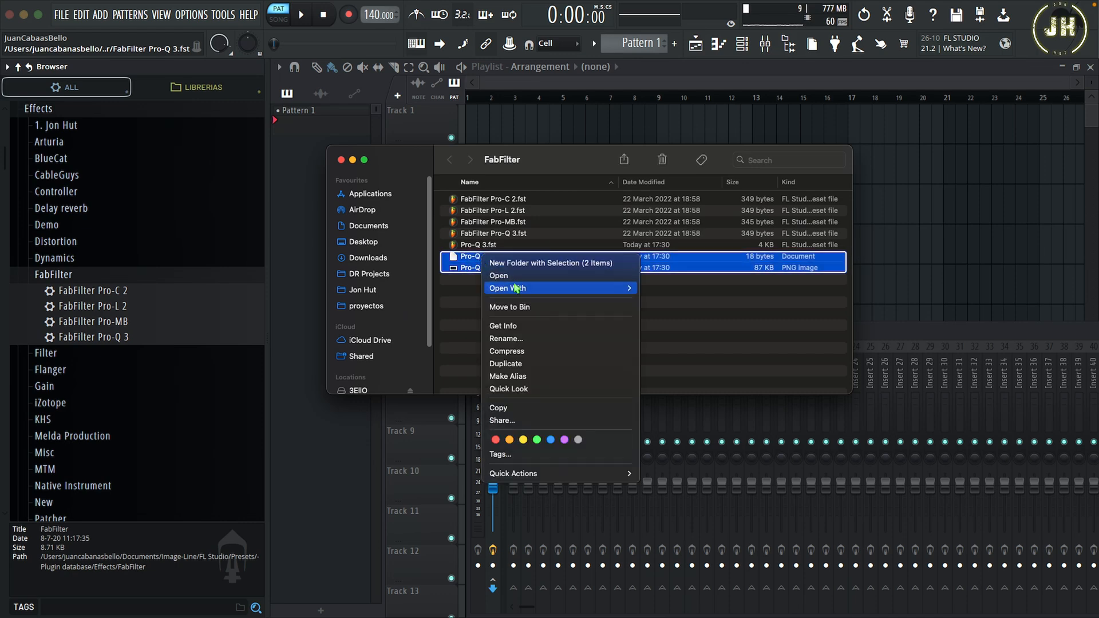
click(514, 308)
Rename Pro-Q 3.fst as Pro-Q 3 Deffault 2.fst and close the folder window.
click(480, 247)
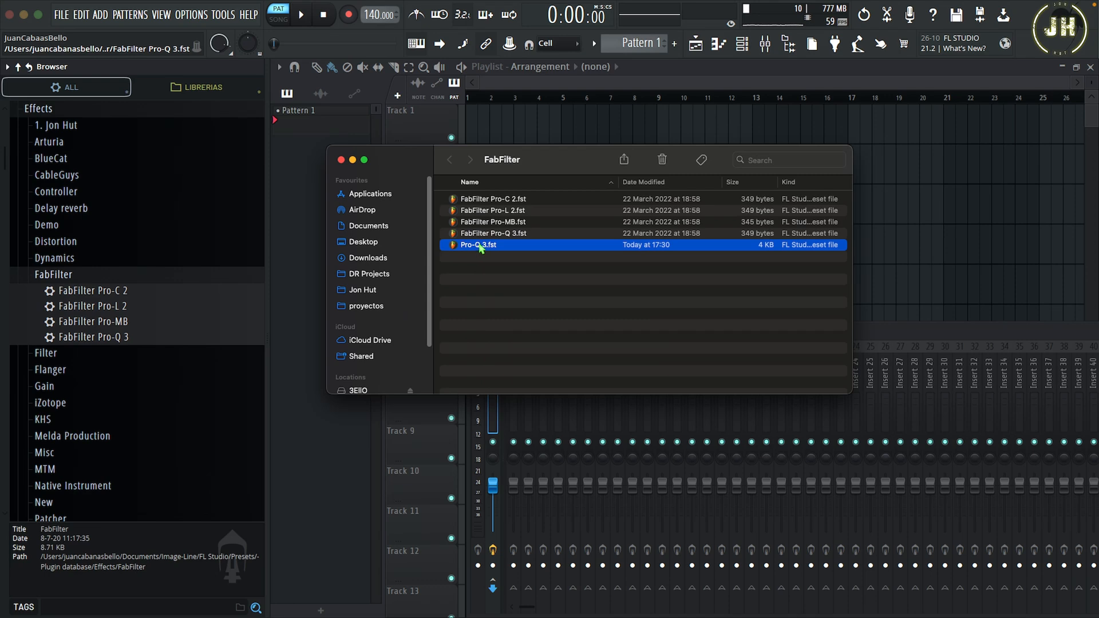
right_click(481, 247)
click(518, 317)
key(Right)
text(Deffault 2)
key(Return)
click(342, 161)
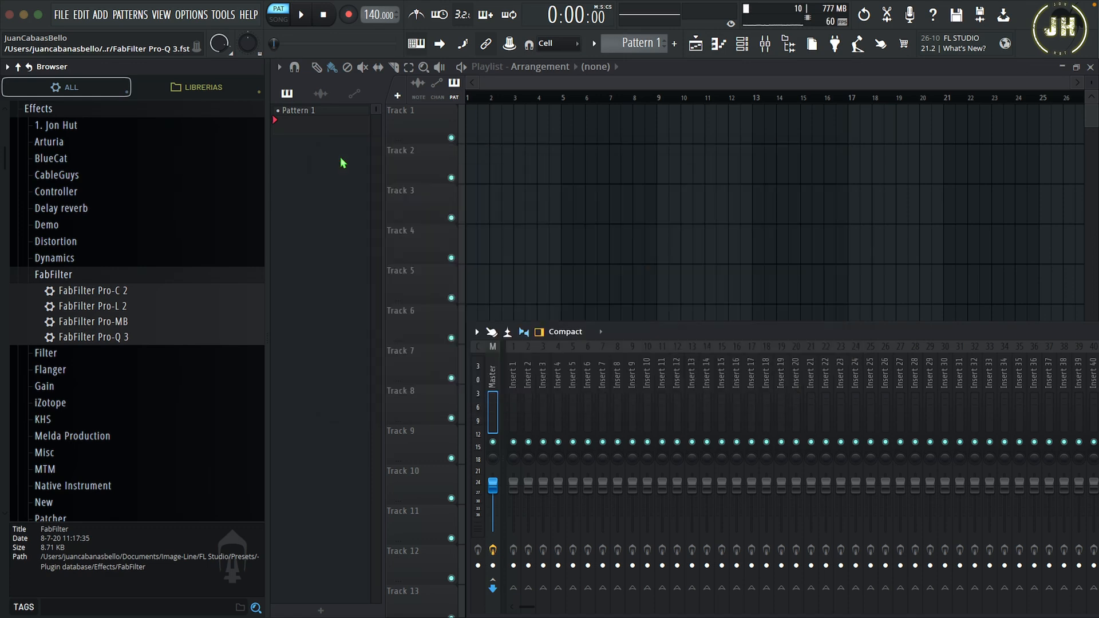
Hide the browser, load Pro-Q 3 Deffault 2 from the FabFilter group into the Master track's slot 2, and reposition its window.
key(alt+F8)
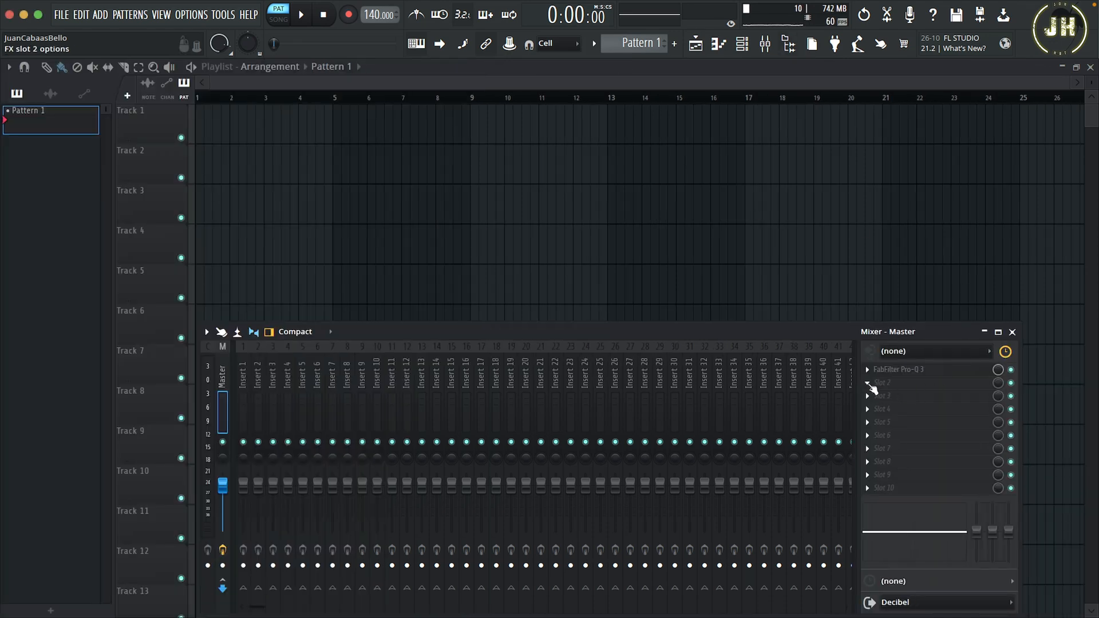
click(869, 383)
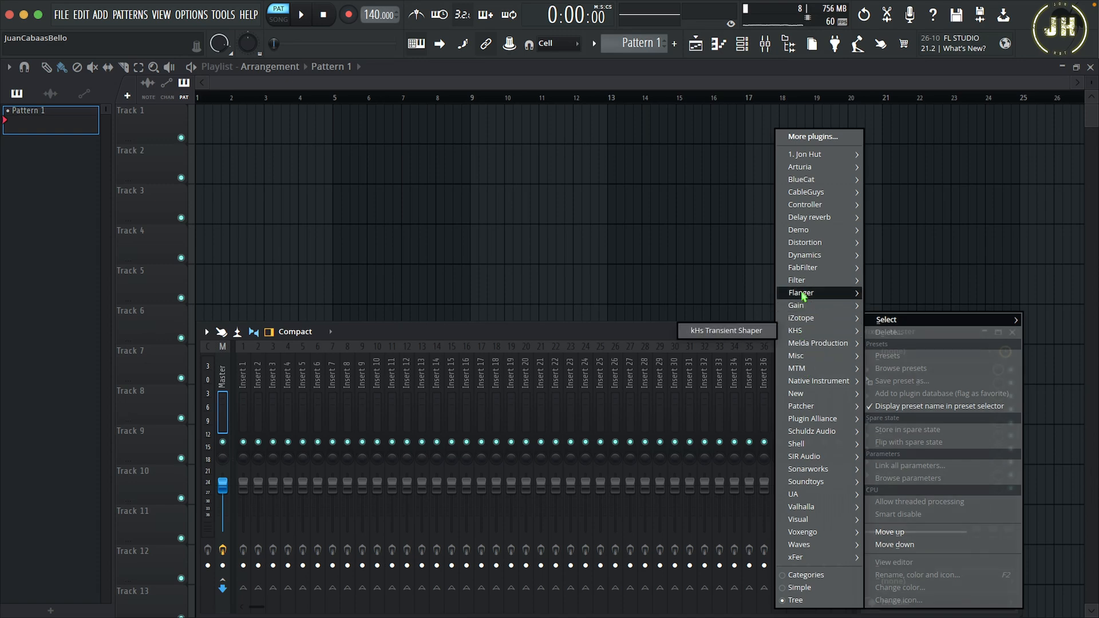
mouse_move(810, 273)
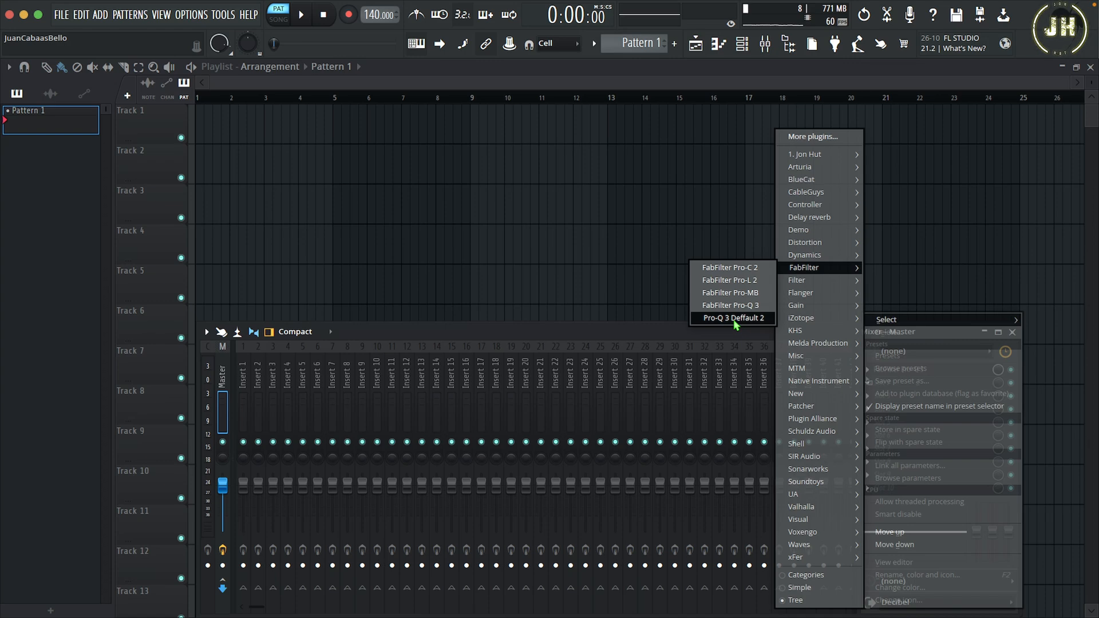
click(735, 319)
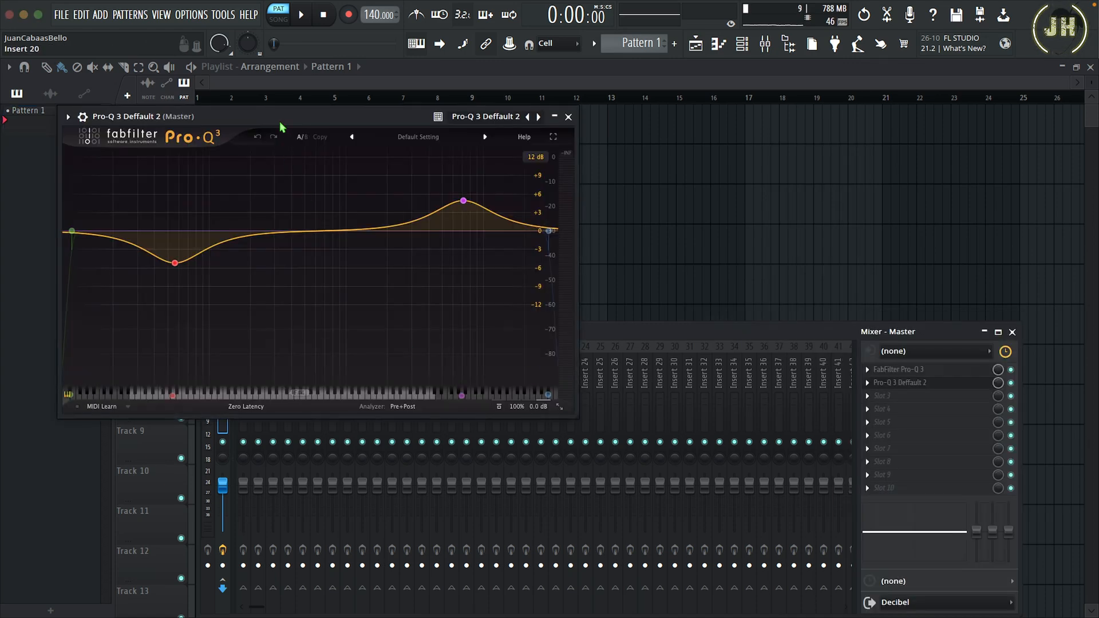
drag(372, 146, 581, 172)
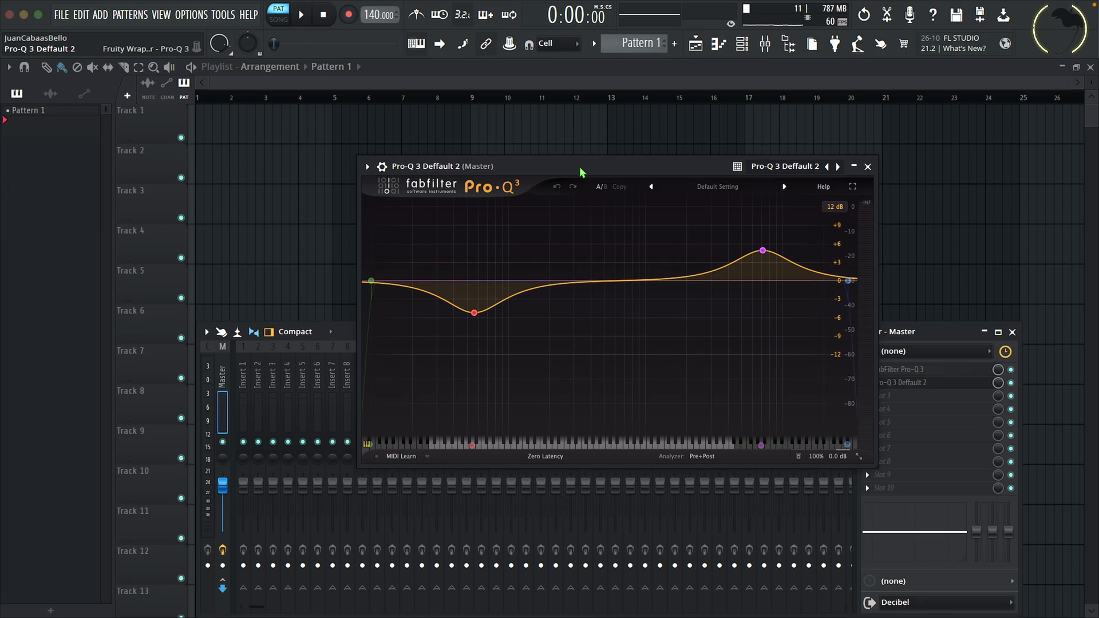